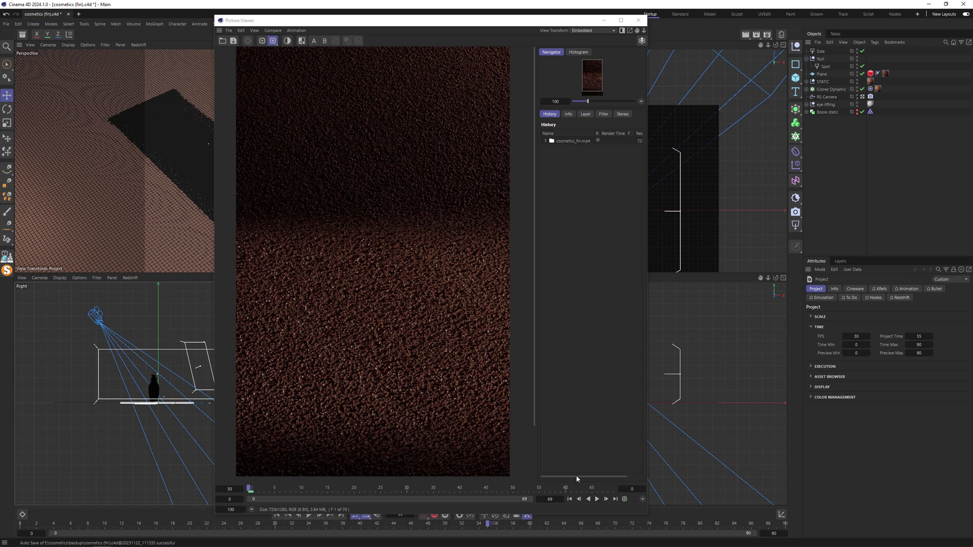
# Step: Play the rendered bottle animation in the Picture Viewer, then minimize the viewer
pyautogui.click(597, 499)
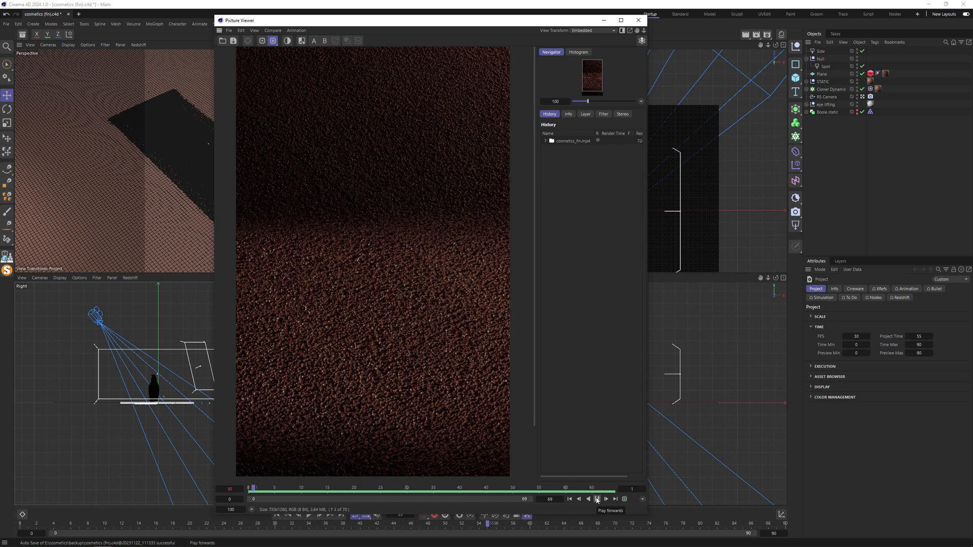
pyautogui.click(604, 21)
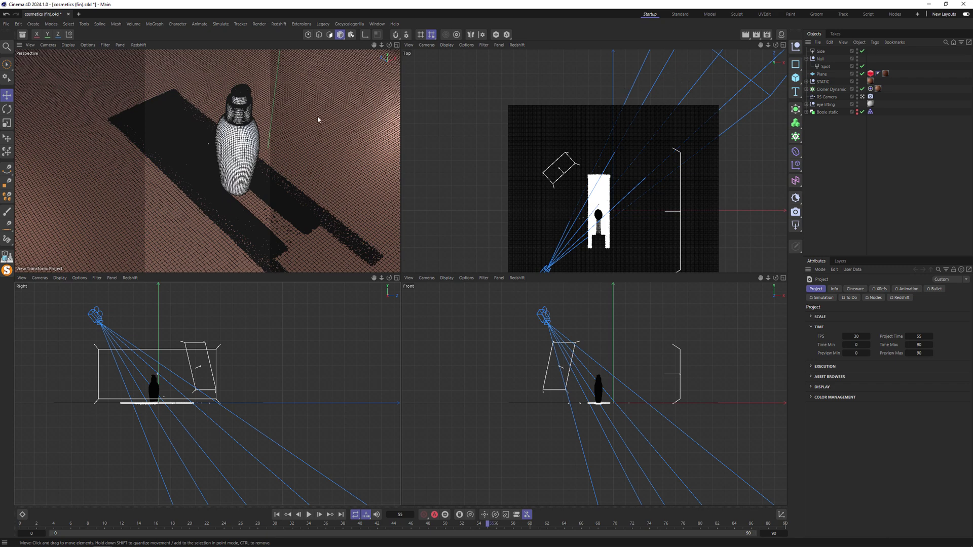
# Step: Copy the RS Camera and eye lifting bottle and paste them into a new project
pyautogui.click(806, 59)
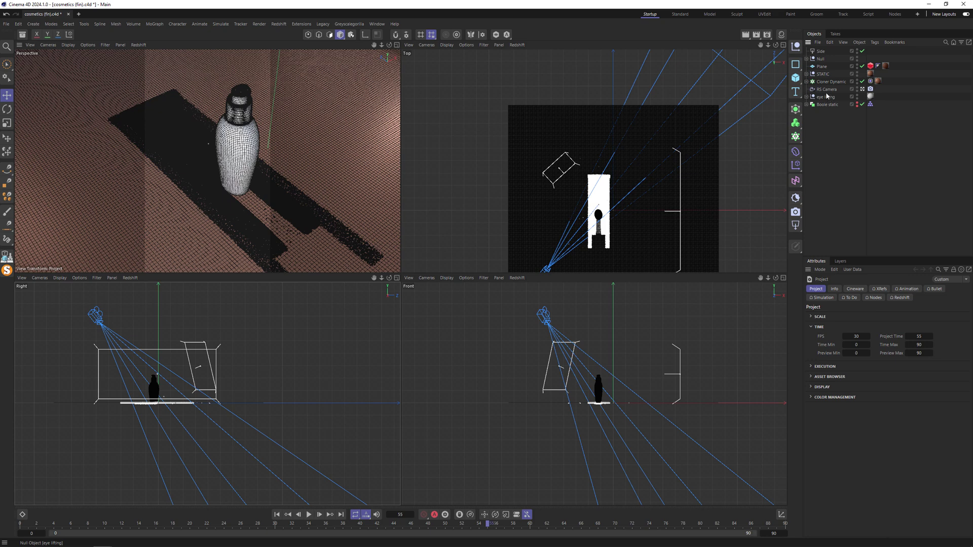
pyautogui.click(826, 89)
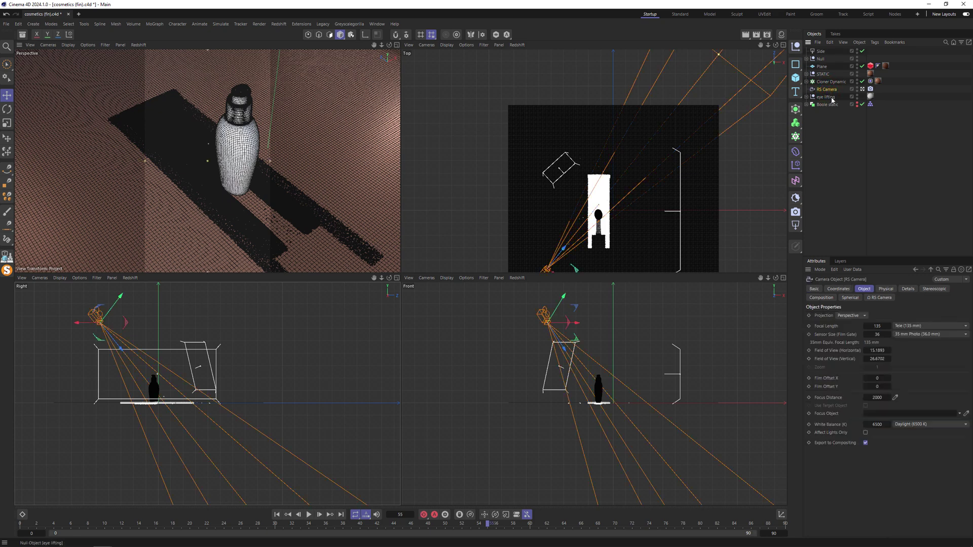
pyautogui.keyDown('ctrl'); pyautogui.click(827, 97); pyautogui.keyUp('ctrl')
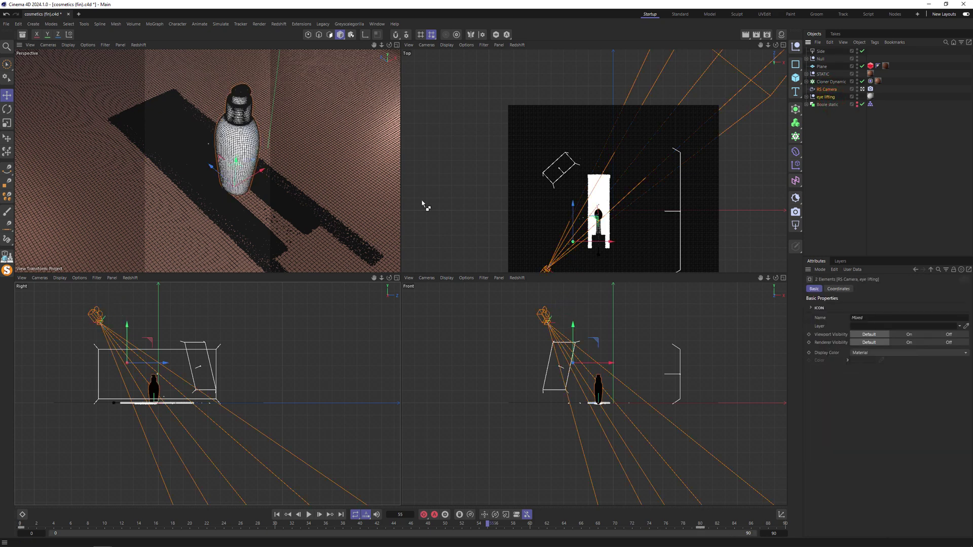
pyautogui.click(78, 13)
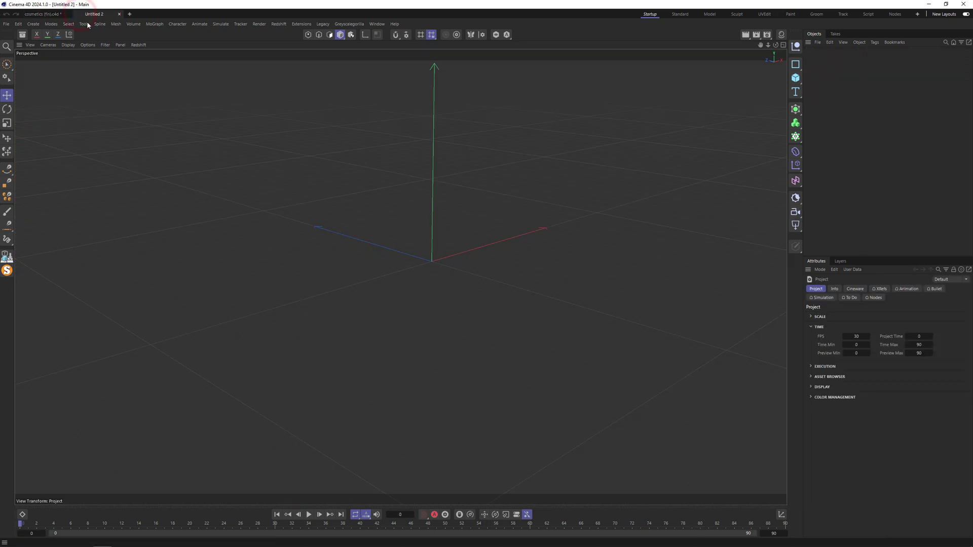
pyautogui.hotkey('ctrl', 'v')
# Step: Set the render output size to 720 × 1280 portrait in Render Settings
pyautogui.click(767, 35)
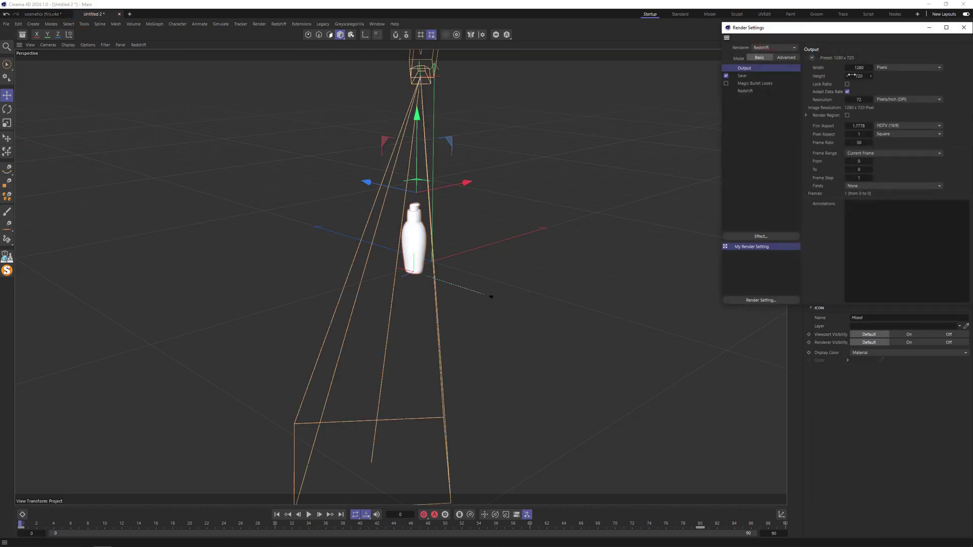
pyautogui.click(859, 68)
pyautogui.write('720')
pyautogui.press('Tab')
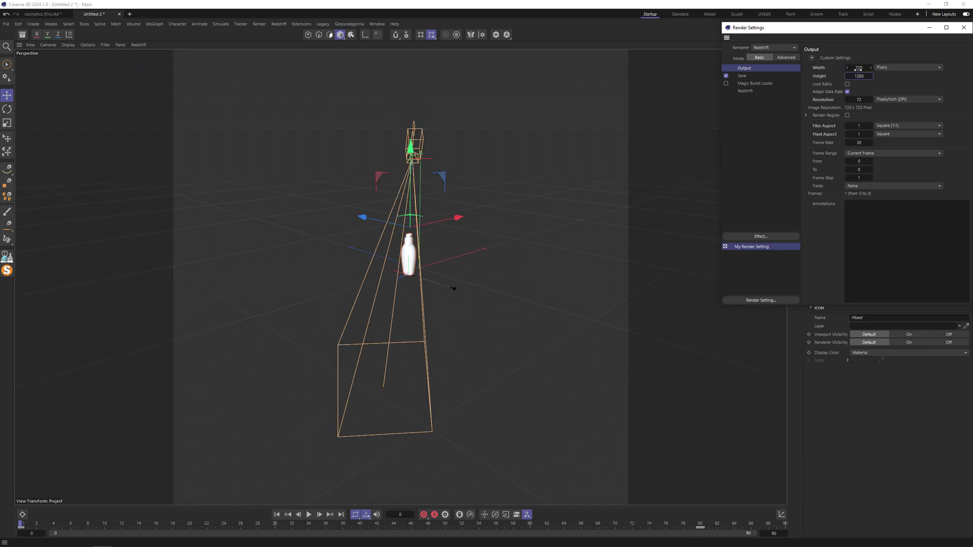
pyautogui.press('Return')
pyautogui.click(964, 27)
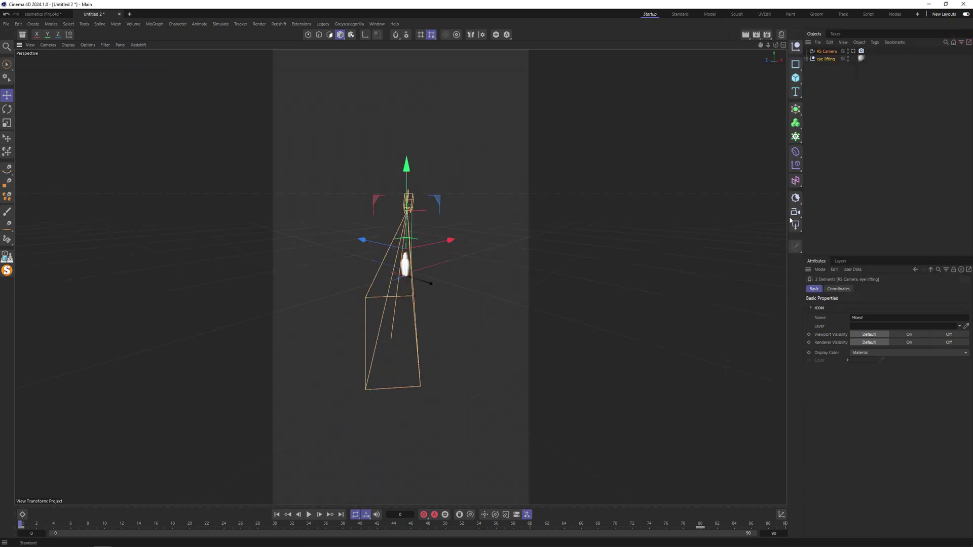
# Step: Scrub through the timeline to check the bottle's motion
pyautogui.scroll(3, 532, 252)
pyautogui.scroll(2, 532, 252)
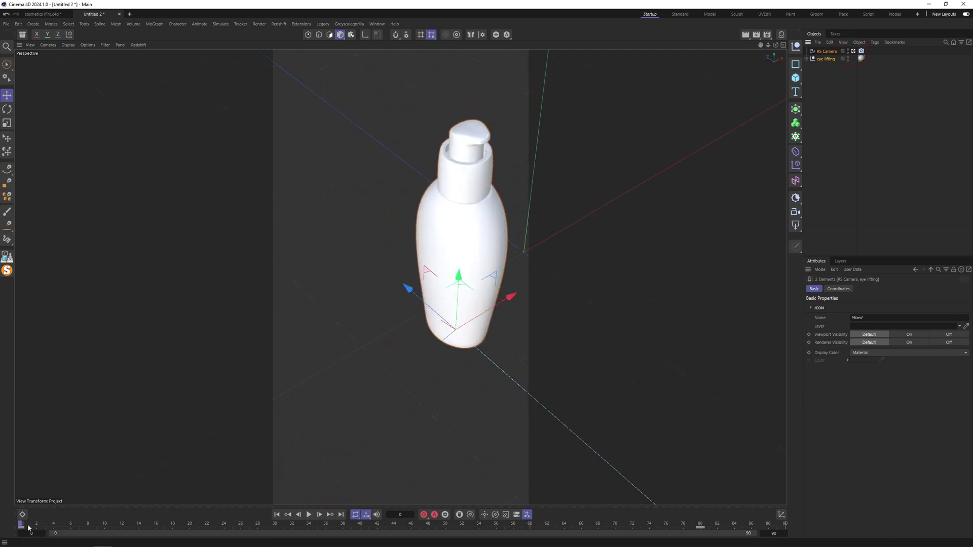
pyautogui.moveTo(23, 524); pyautogui.dragTo(790, 507)
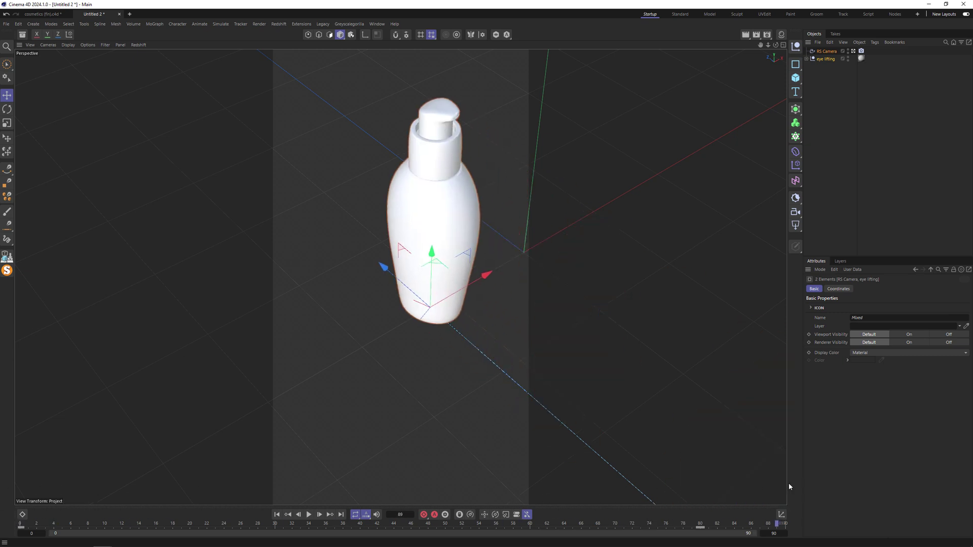
# Step: Add a Plane primitive as the floor under the bottle
pyautogui.click(795, 77)
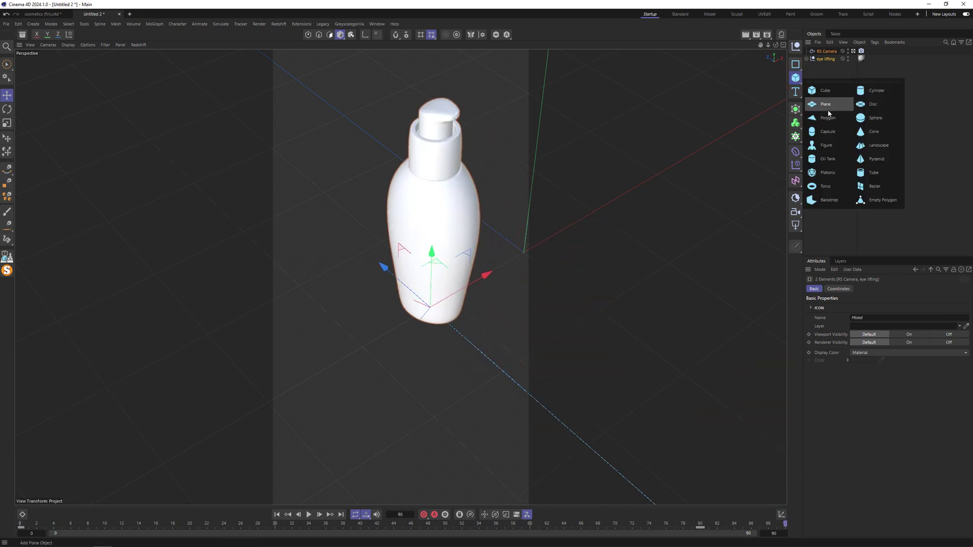
pyautogui.click(830, 102)
pyautogui.middleClick(606, 204)
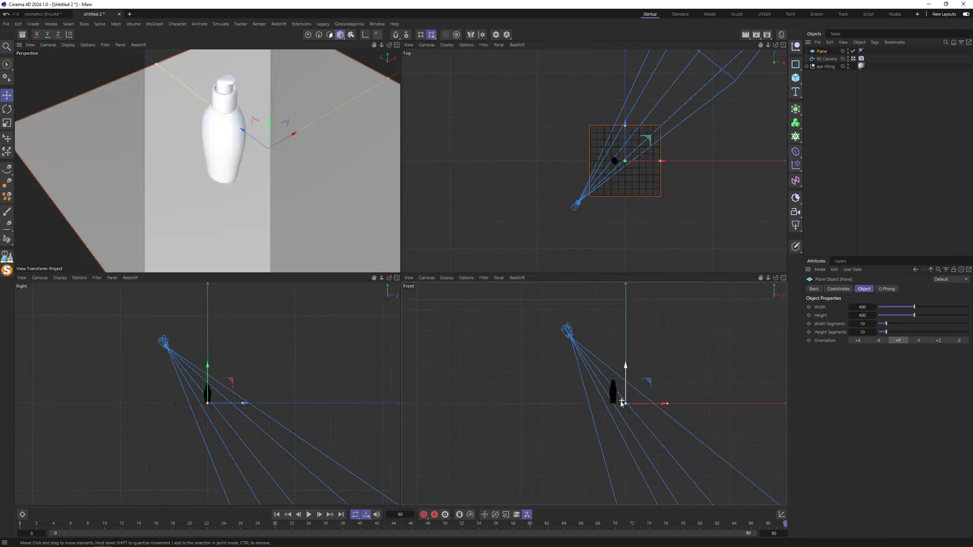
pyautogui.middleClick(196, 231)
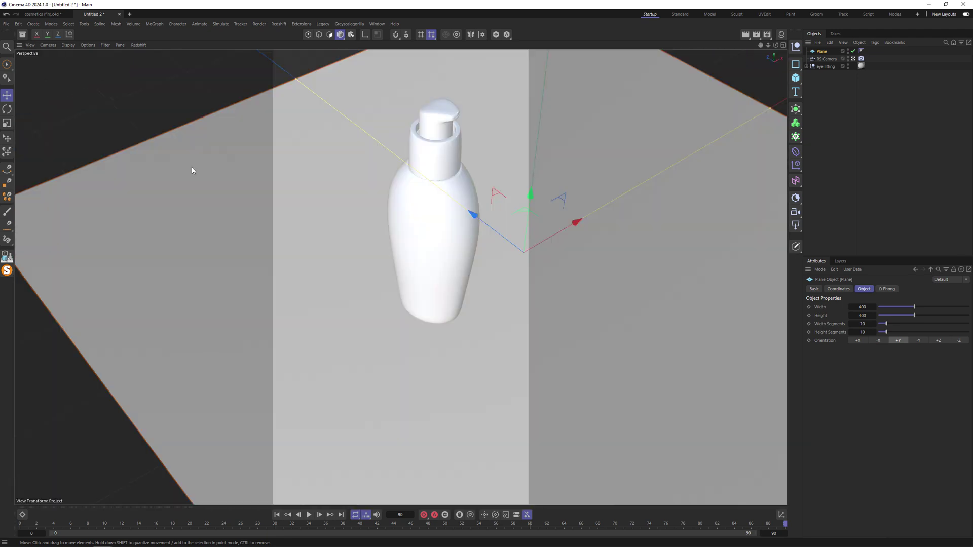
# Step: Uncheck Use Collider on the bottle body's Collider tag
pyautogui.click(806, 67)
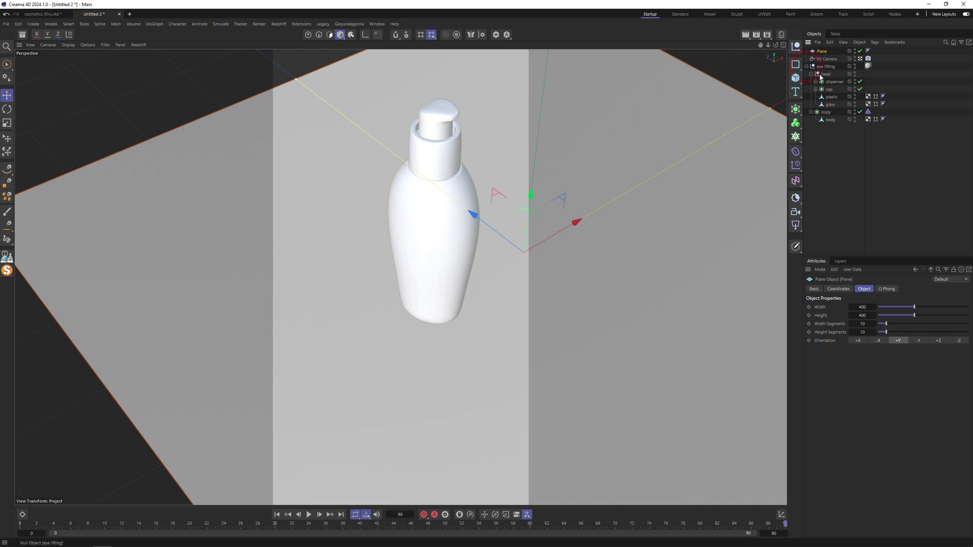
pyautogui.click(811, 74)
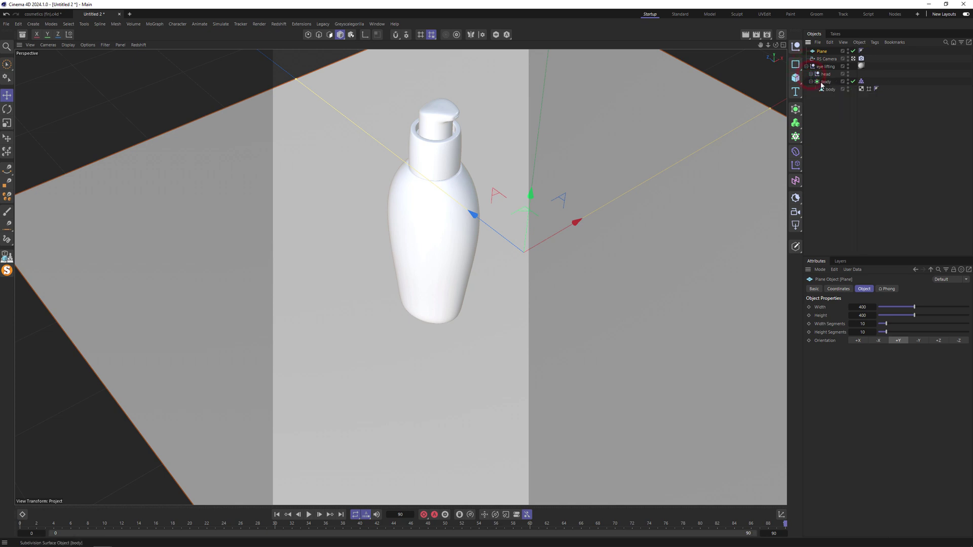
pyautogui.click(861, 81)
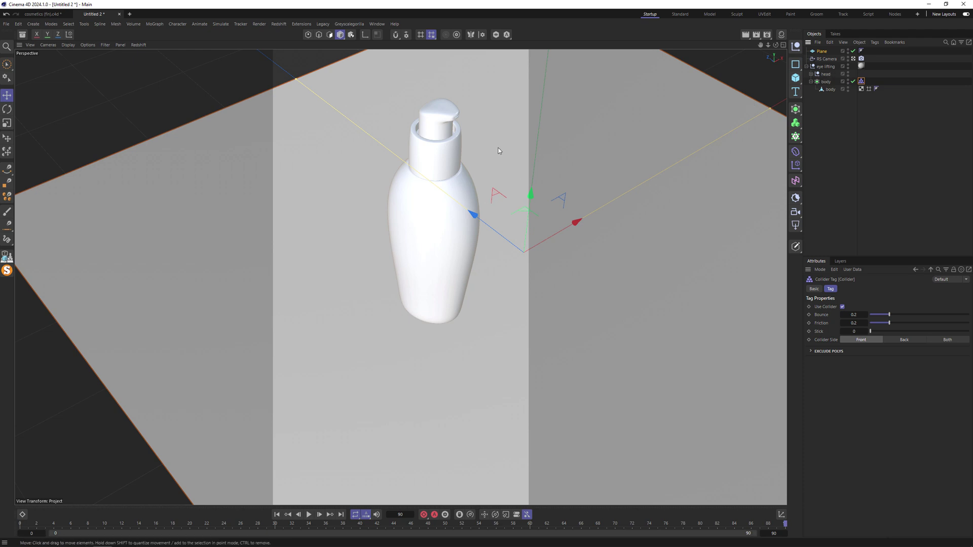
pyautogui.click(814, 289)
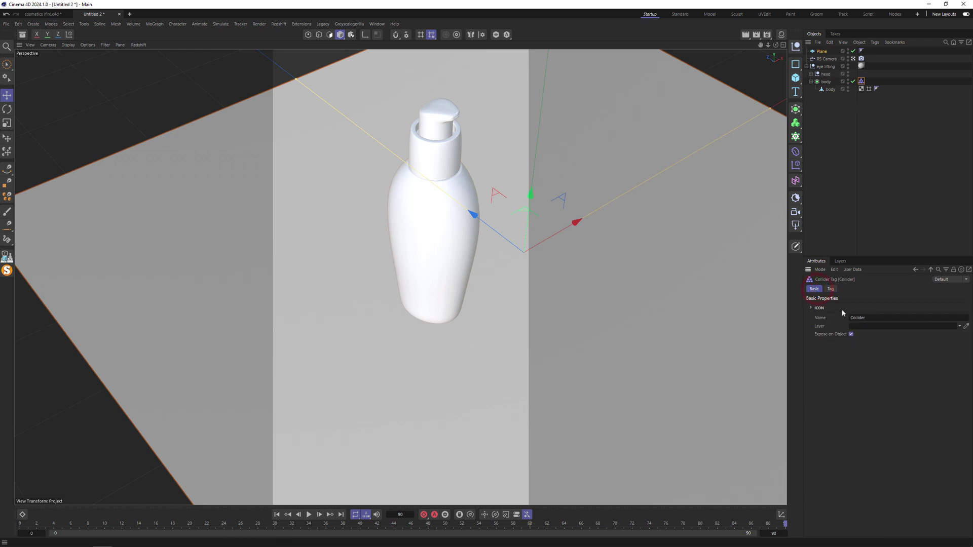
pyautogui.click(831, 289)
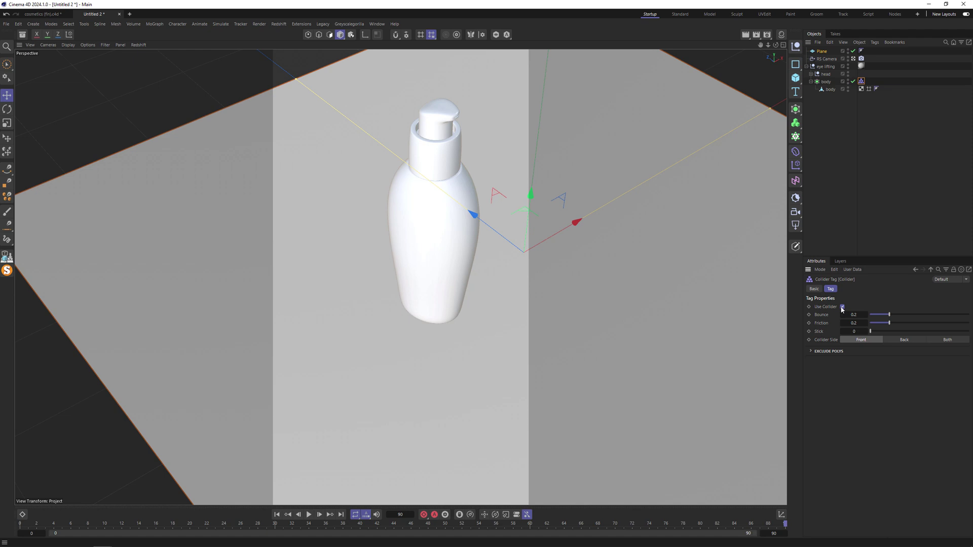
pyautogui.click(843, 307)
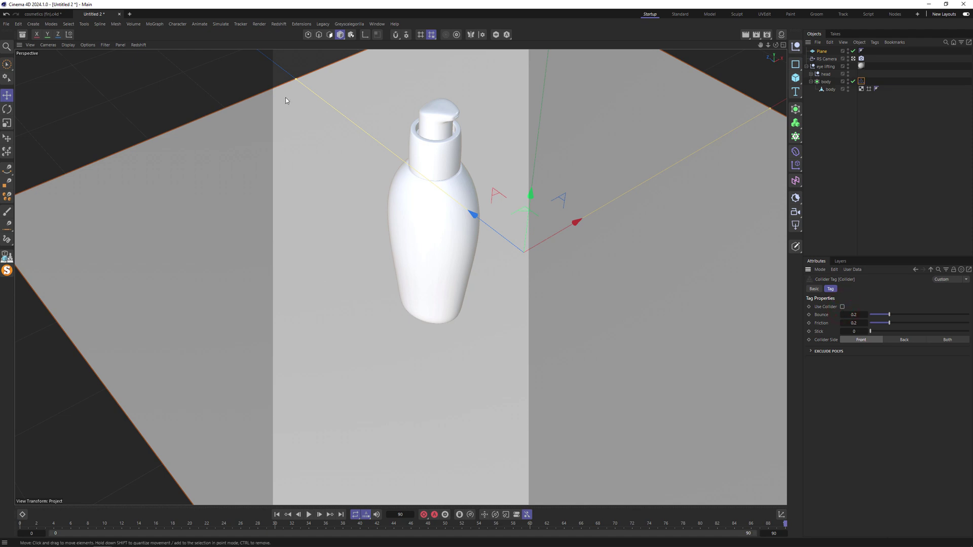
# Step: Slide the plane back along Z and add a Platonic solid with radius 5
pyautogui.click(479, 218)
pyautogui.moveTo(480, 218); pyautogui.dragTo(387, 252)
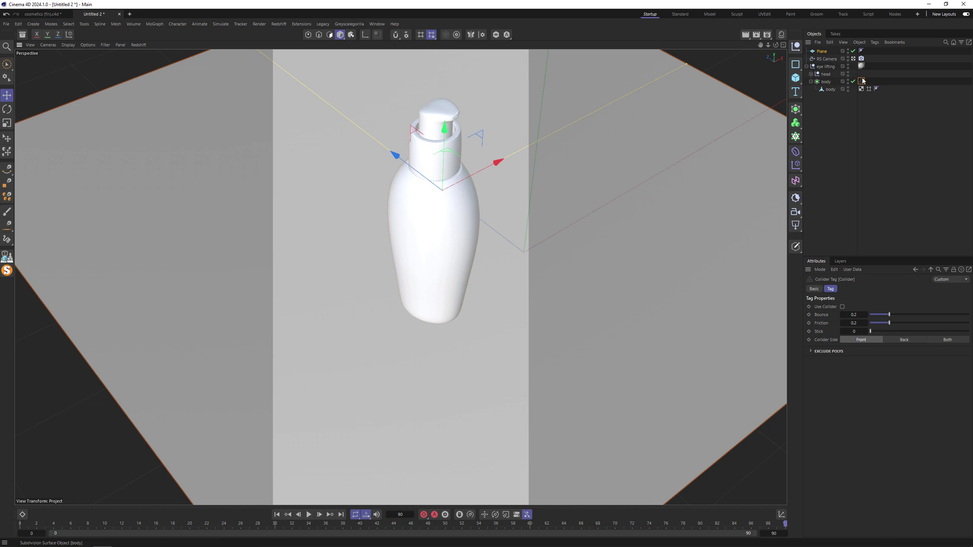
pyautogui.click(795, 78)
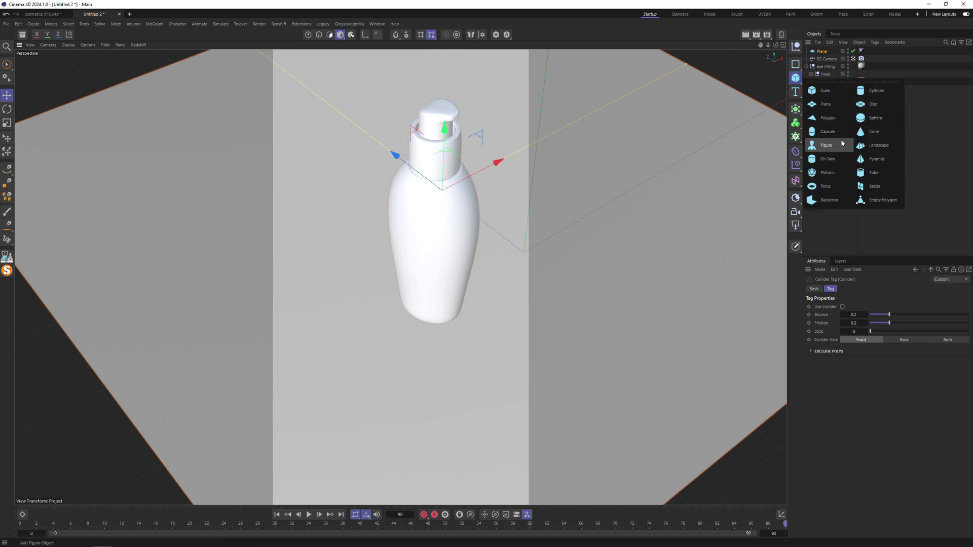
pyautogui.click(835, 172)
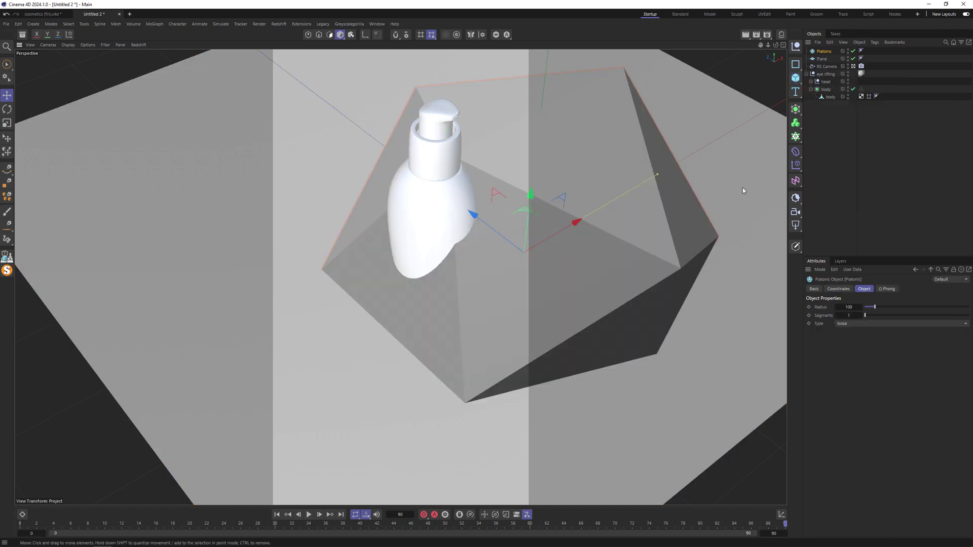
pyautogui.click(853, 307)
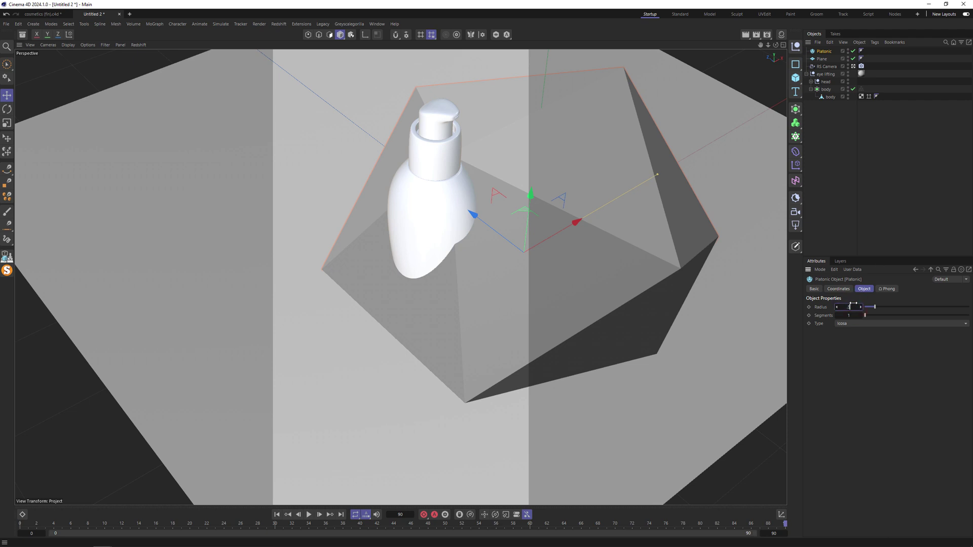
pyautogui.write('5')
pyautogui.press('Return')
# Step: Put the Platonic inside a Cloner and set the grid spacing to 2 in X, Y and Z
pyautogui.keyDown('alt'); pyautogui.click(795, 137); pyautogui.keyUp('alt')
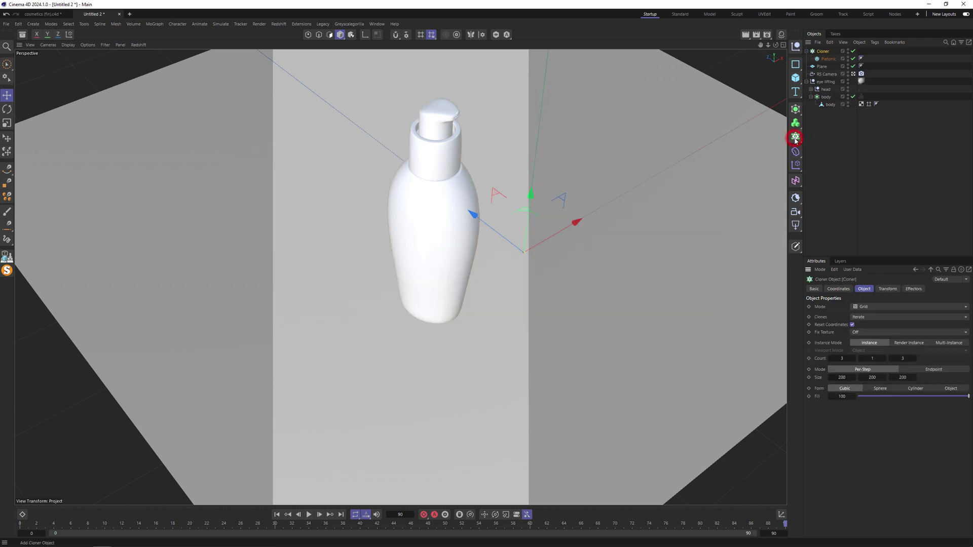
pyautogui.middleClick(755, 180)
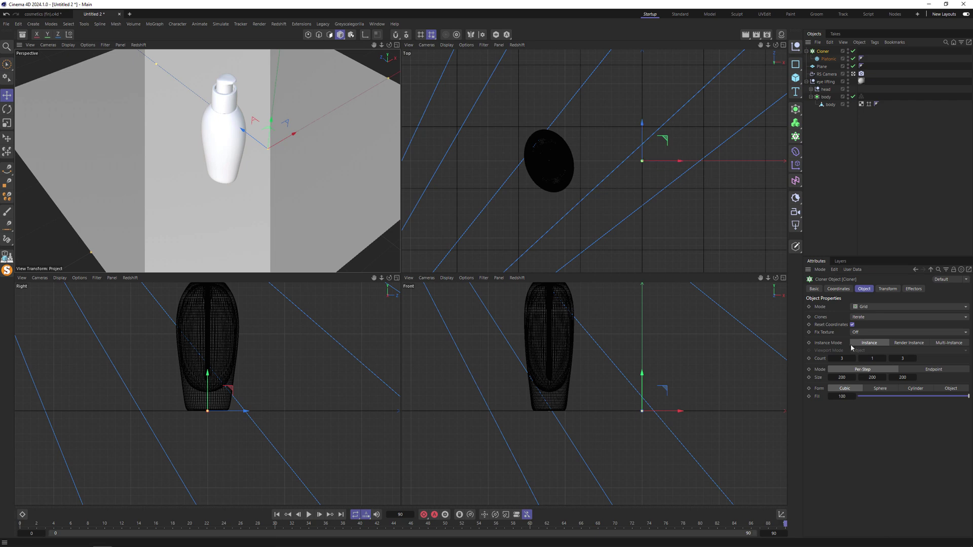
pyautogui.click(843, 377)
pyautogui.write('2')
pyautogui.click(880, 377)
pyautogui.write('2')
pyautogui.click(900, 377)
pyautogui.write('2')
pyautogui.press('Return')
pyautogui.press('o')
# Step: Reduce the cloner's Size X, Y and Z to 1
pyautogui.click(839, 378)
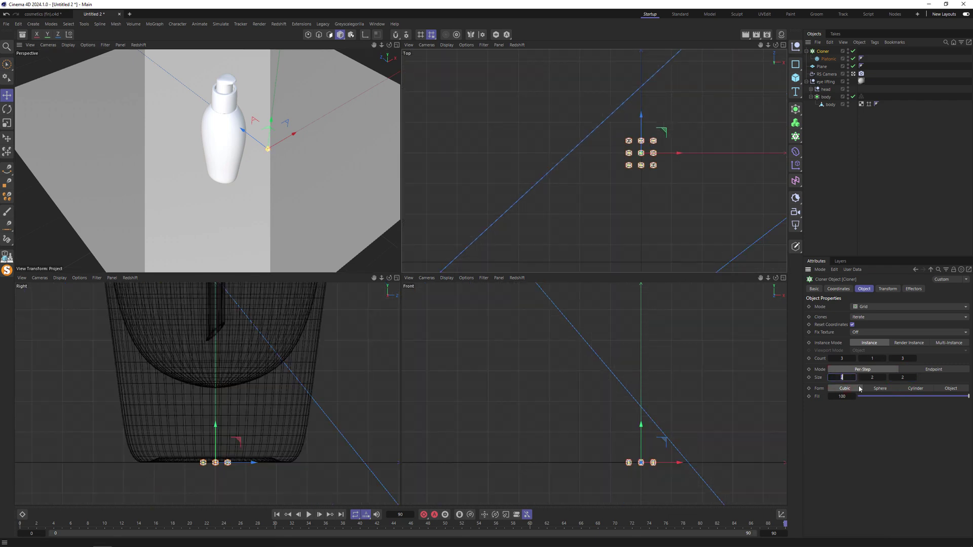
pyautogui.write('1')
pyautogui.press('Tab')
pyautogui.write('1')
pyautogui.press('Tab')
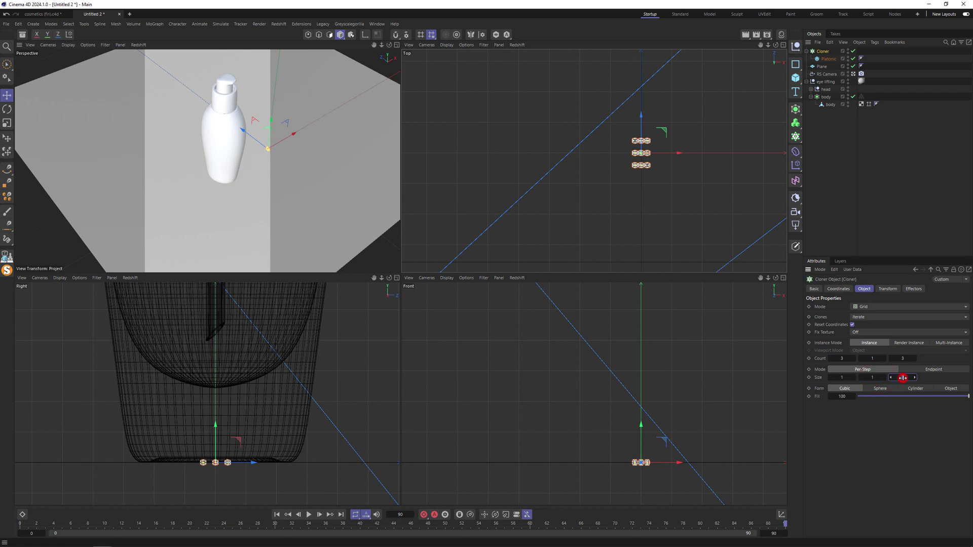
pyautogui.write('1')
pyautogui.press('Return')
pyautogui.click(841, 378)
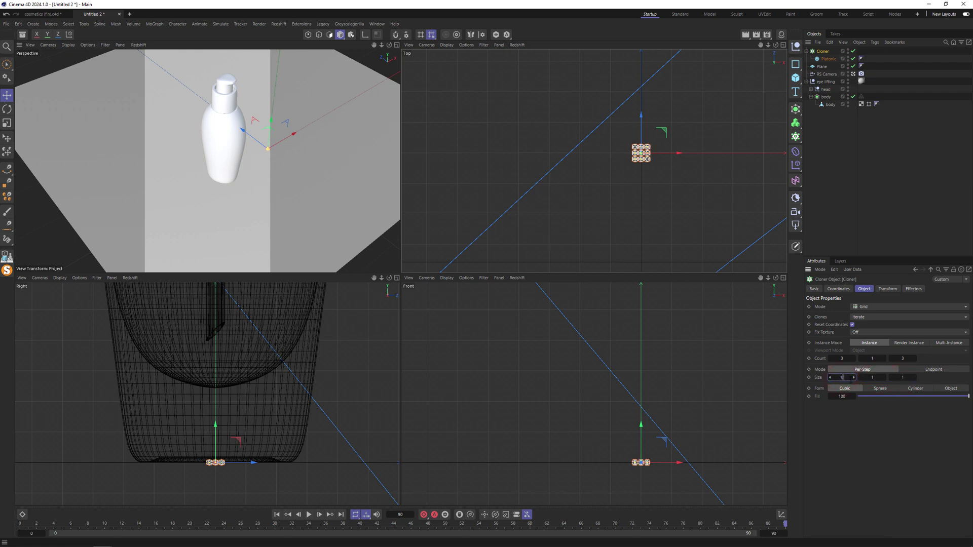
pyautogui.click(841, 377)
pyautogui.write('1o')
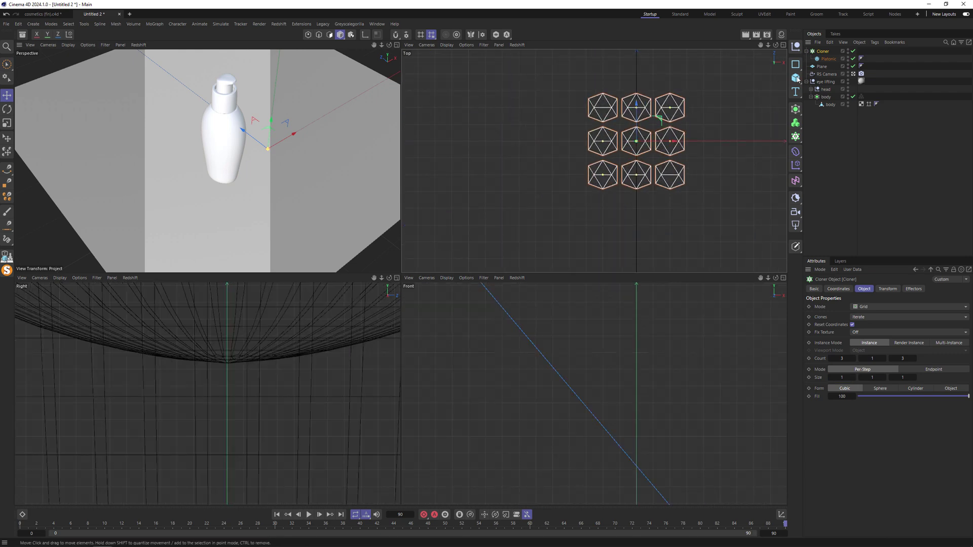
# Step: Duplicate the icosahedron in the cloner, giving the copy radius 0.4 and the original a larger radius
pyautogui.click(828, 58)
pyautogui.keyDown('ctrl'); pyautogui.moveTo(827, 59); pyautogui.dragTo(827, 56); pyautogui.keyUp('ctrl')
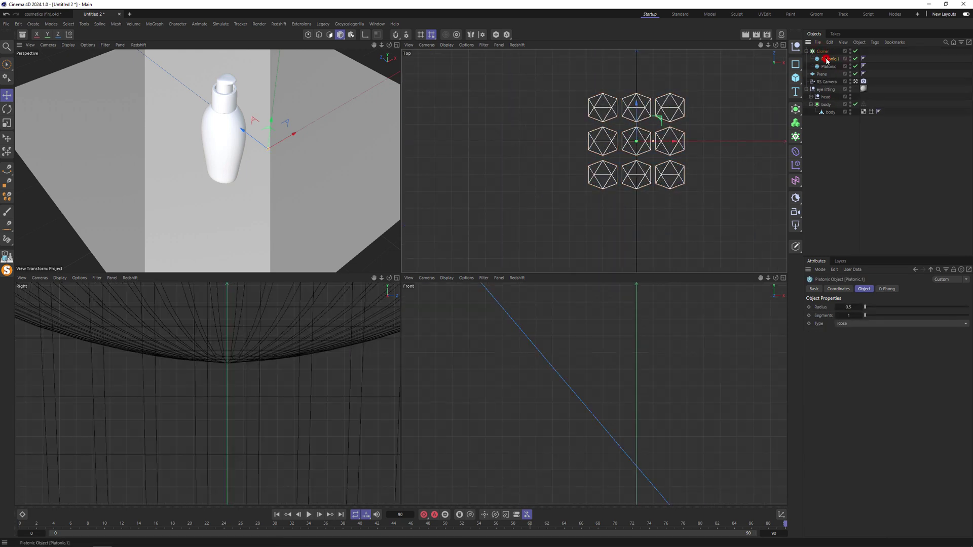
pyautogui.click(849, 307)
pyautogui.press('Return')
pyautogui.click(855, 306)
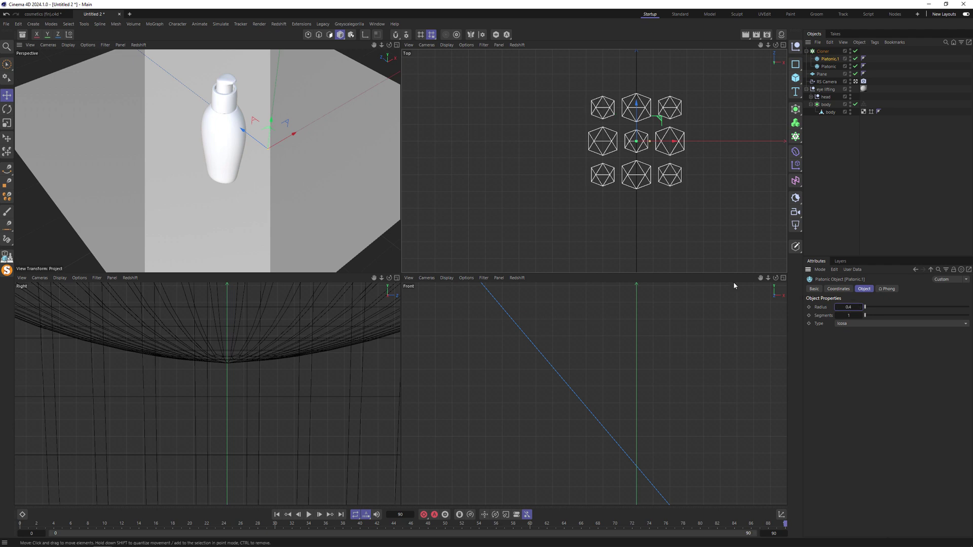
pyautogui.click(829, 66)
pyautogui.doubleClick(855, 308)
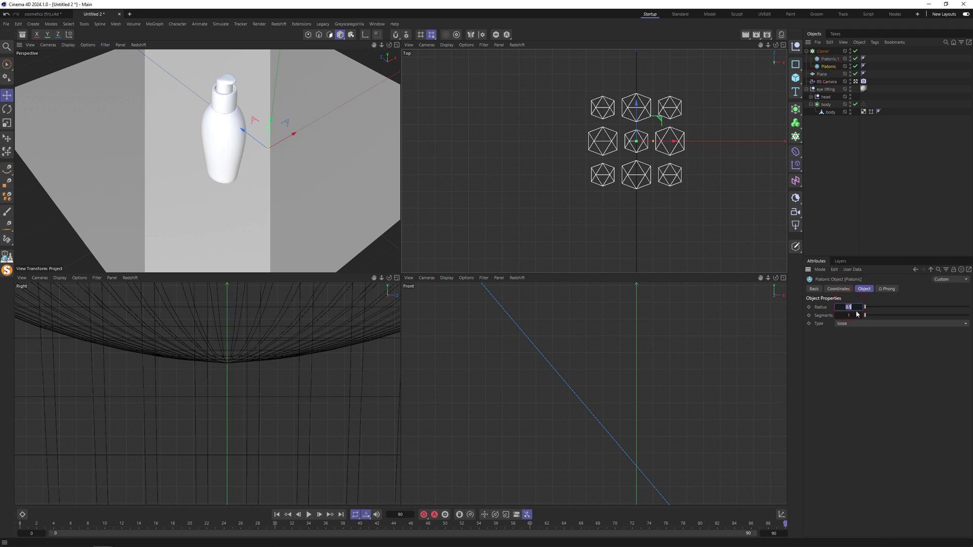
pyautogui.press('Return')
# Step: Rename the smaller copy 'small' and paste two more copies of it
pyautogui.doubleClick(830, 58)
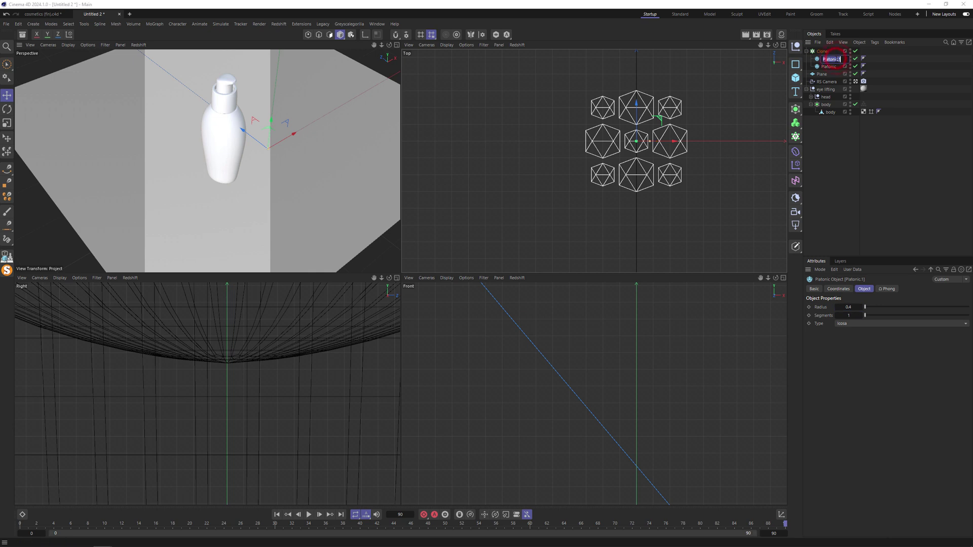
pyautogui.write('small')
pyautogui.press('Return')
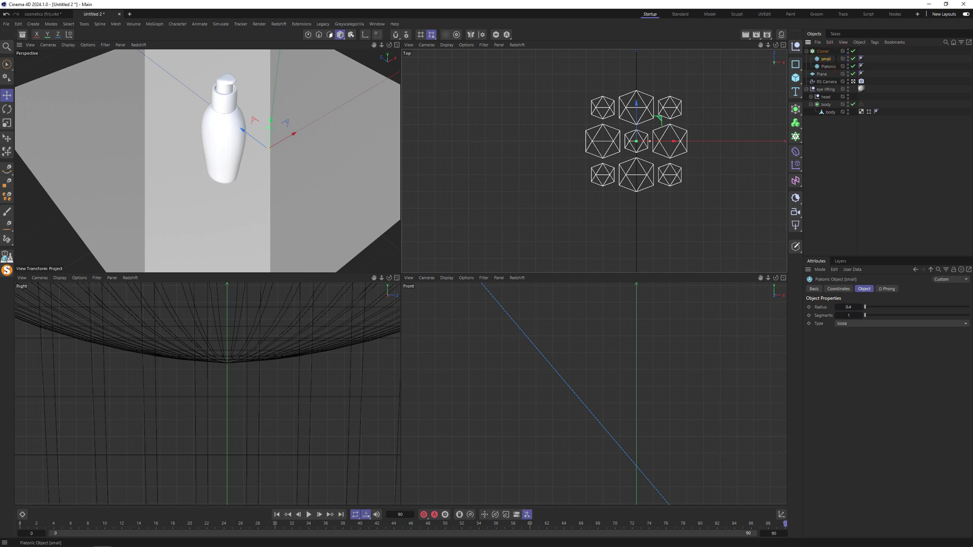
pyautogui.hotkey('ctrl', 'c')
pyautogui.hotkey('ctrl', 'v')
pyautogui.hotkey('ctrl', 'v')
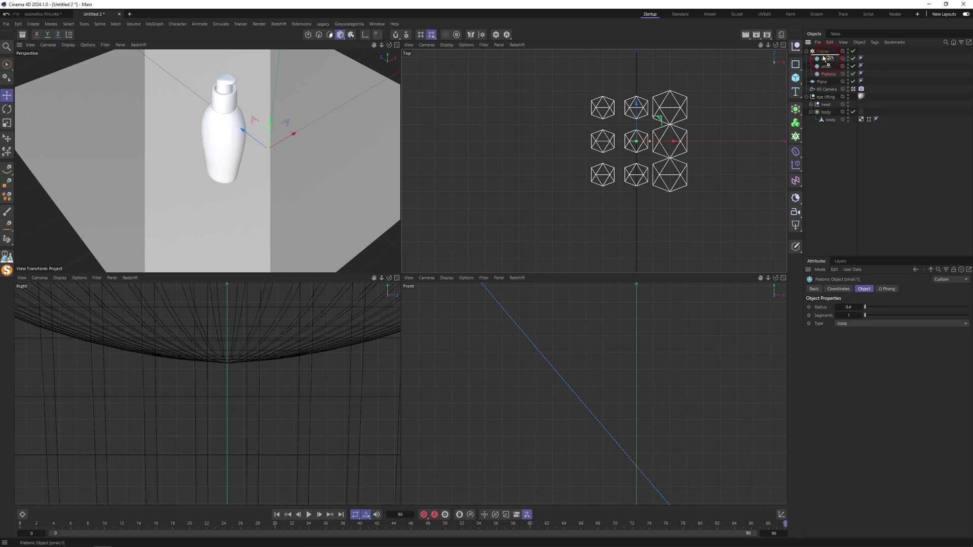
pyautogui.hotkey('ctrl', 'v')
# Step: Set the Cloner's Clones mode to Random
pyautogui.click(822, 51)
pyautogui.click(864, 317)
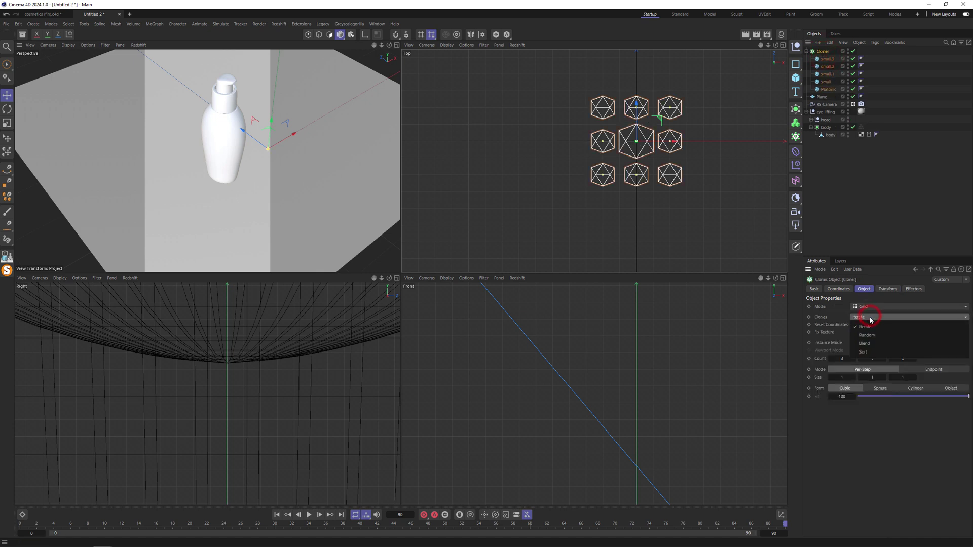
pyautogui.click(870, 336)
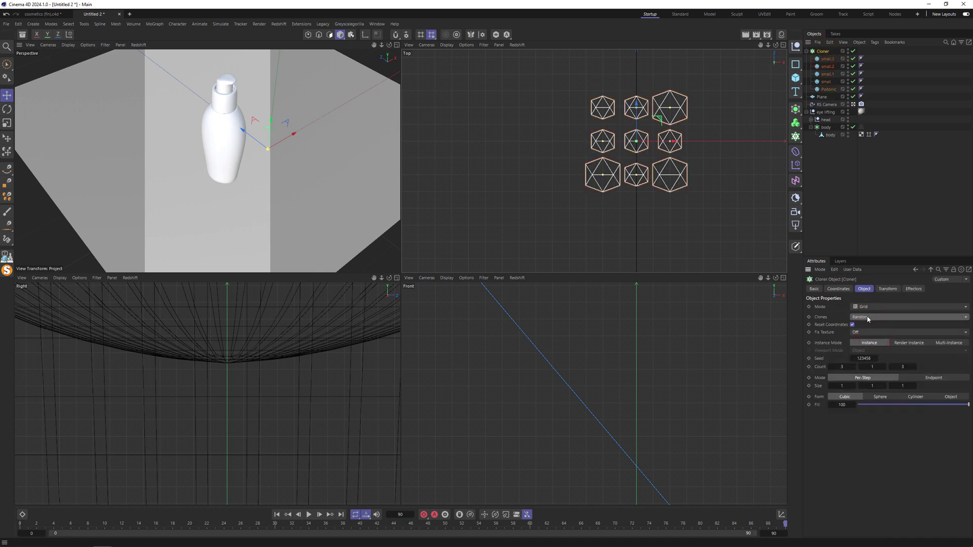
# Step: Set the cloner count to 70 in X and 350 in Z and shift the strip under the bottle
pyautogui.press('h')
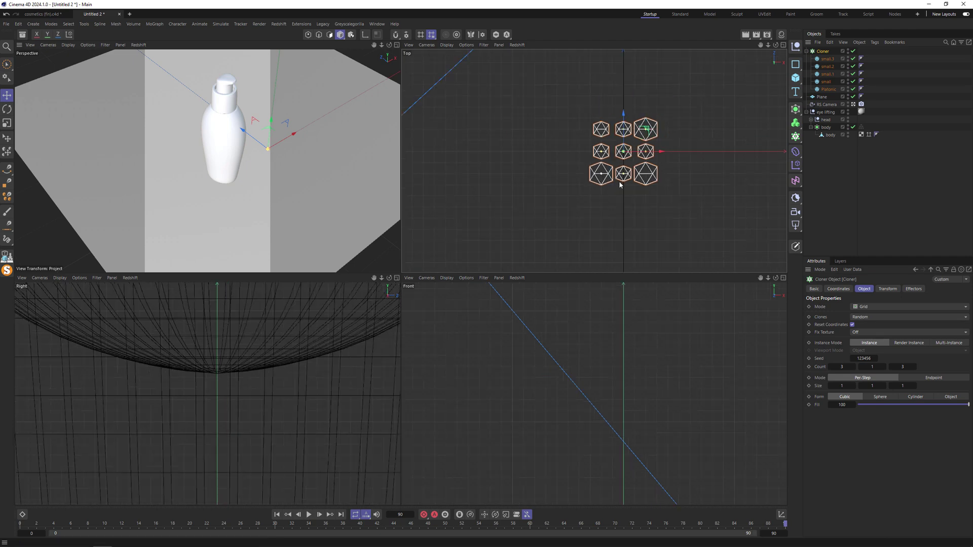
pyautogui.moveTo(902, 367); pyautogui.dragTo(901, 367)
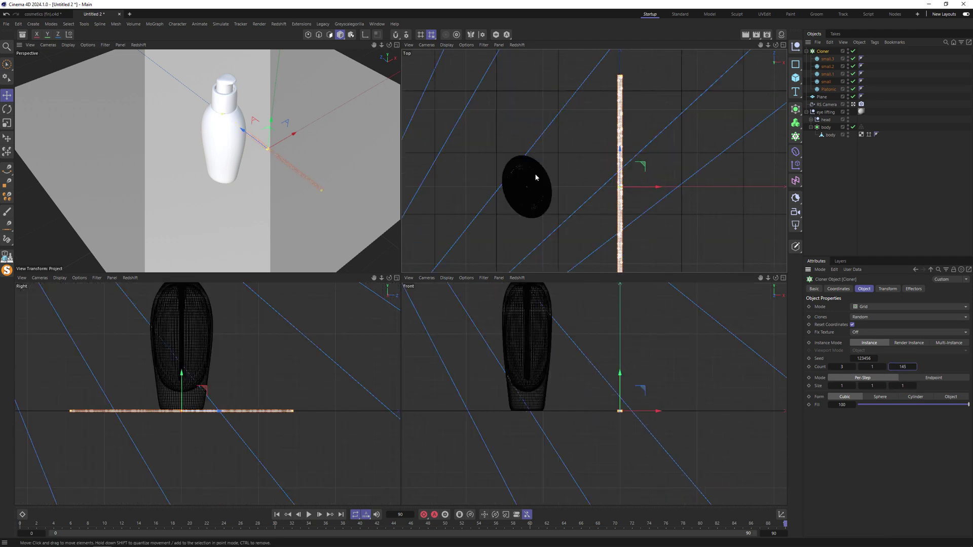
pyautogui.moveTo(627, 185); pyautogui.dragTo(550, 186)
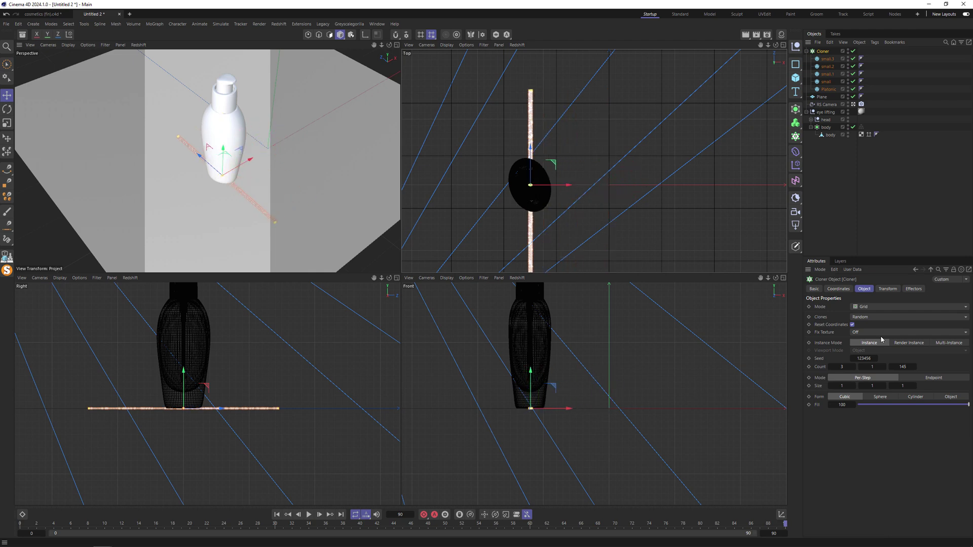
pyautogui.moveTo(905, 368); pyautogui.dragTo(905, 369)
pyautogui.moveTo(846, 369); pyautogui.dragTo(846, 368)
pyautogui.middleClick(219, 190)
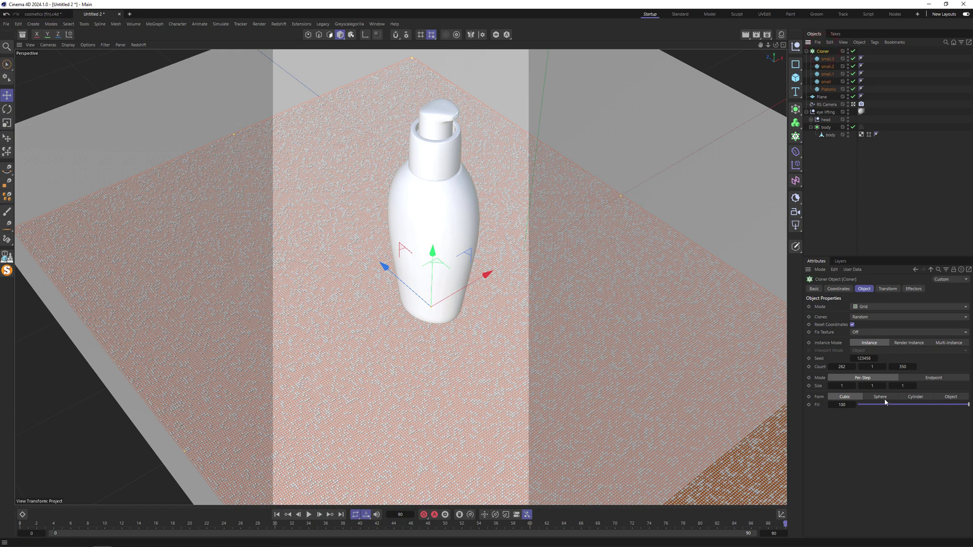
pyautogui.moveTo(842, 368); pyautogui.dragTo(751, 368)
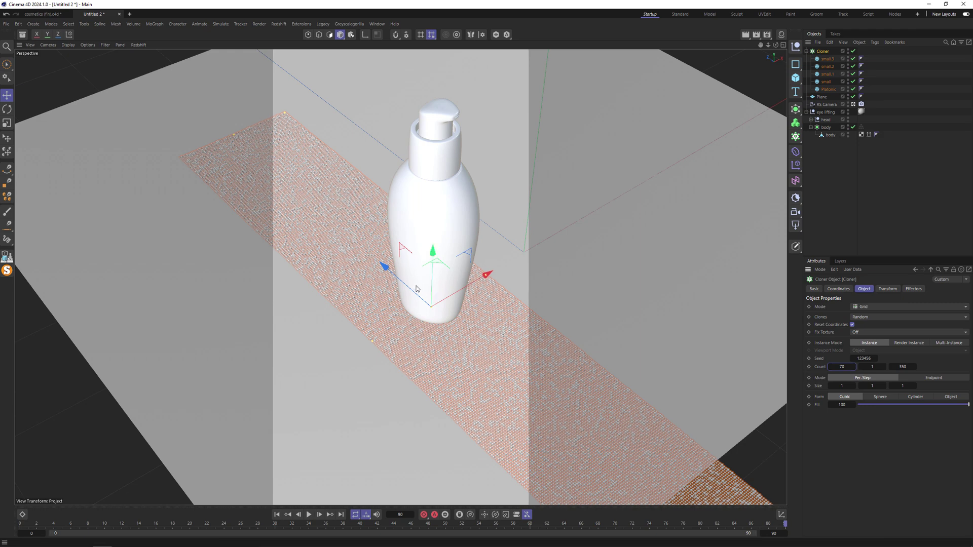
# Step: Switch Instance Mode to Render Instance, cut Count Z to 230, and slide the strip along Z
pyautogui.moveTo(408, 283); pyautogui.dragTo(405, 295)
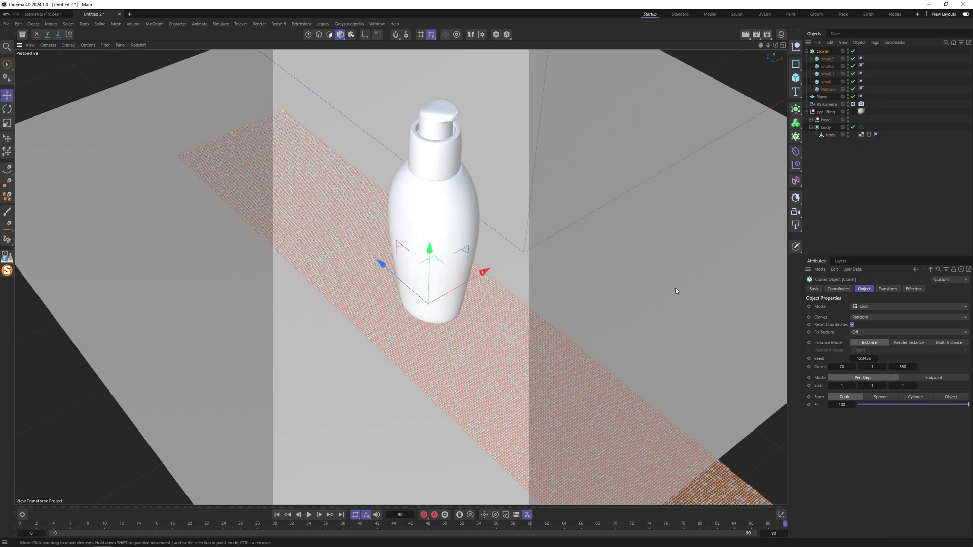
pyautogui.click(949, 345)
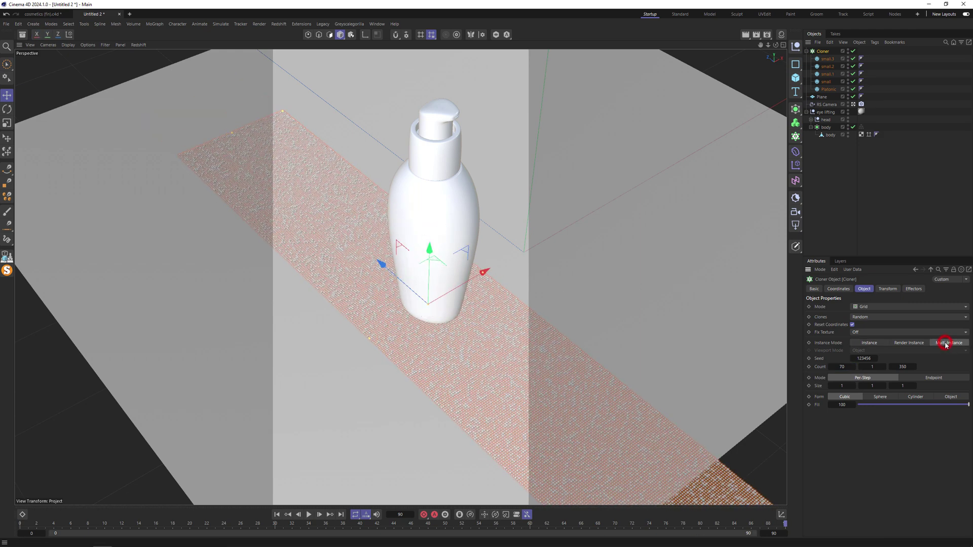
pyautogui.click(916, 343)
pyautogui.moveTo(907, 365); pyautogui.dragTo(871, 365)
pyautogui.moveTo(405, 286); pyautogui.dragTo(437, 314)
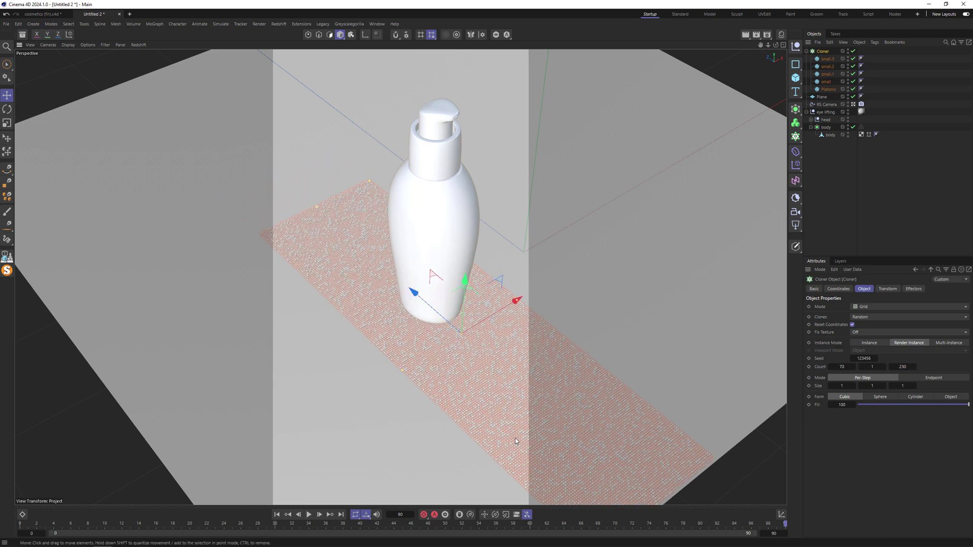
# Step: Raise Count Y to 7 layers and lift the cloner to the bottle's base in Front view
pyautogui.click(885, 367)
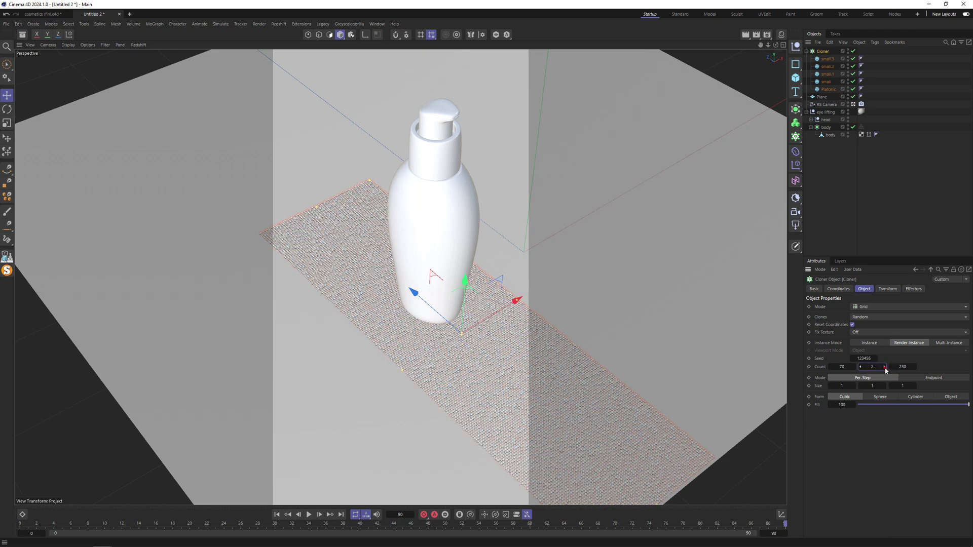
pyautogui.click(884, 367)
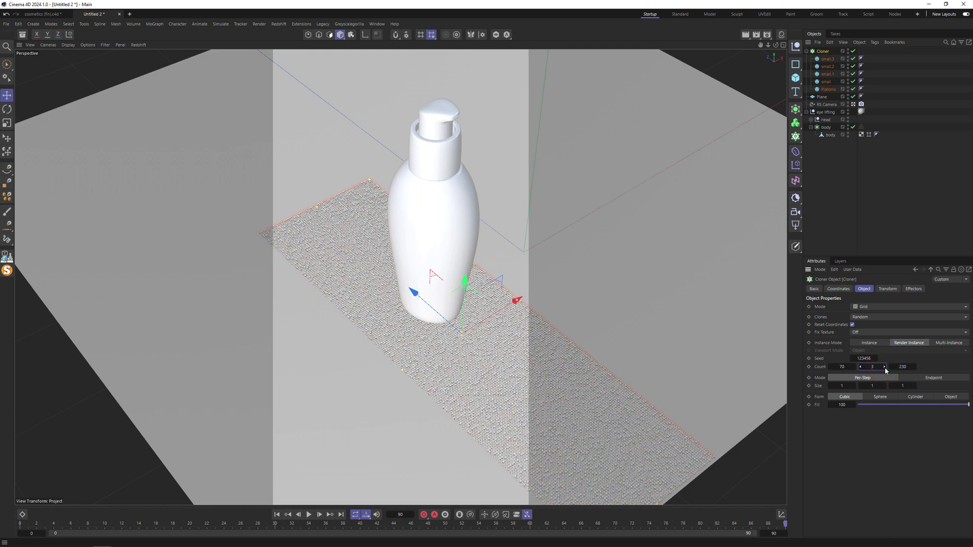
pyautogui.click(884, 367)
pyautogui.click(884, 367)
pyautogui.click(884, 367)
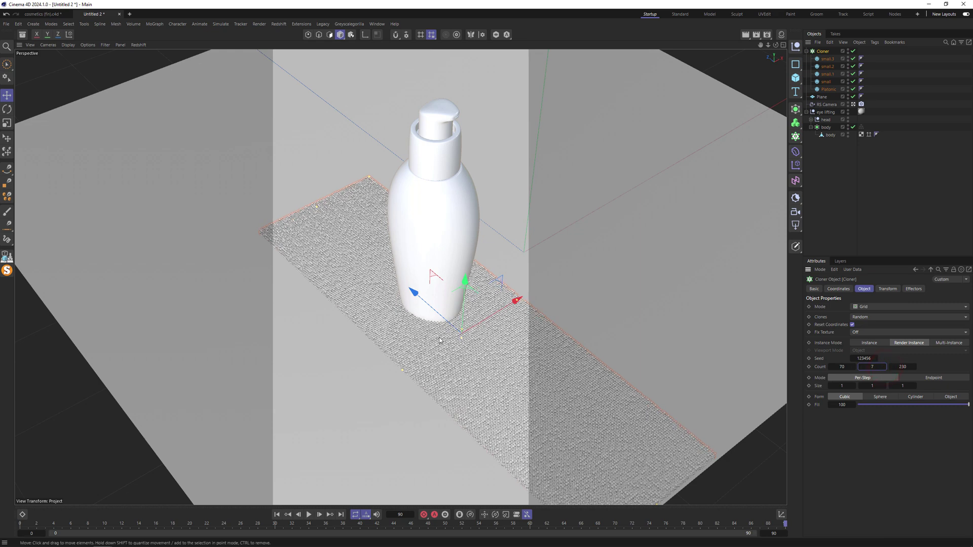
pyautogui.middleClick(439, 337)
pyautogui.middleClick(538, 414)
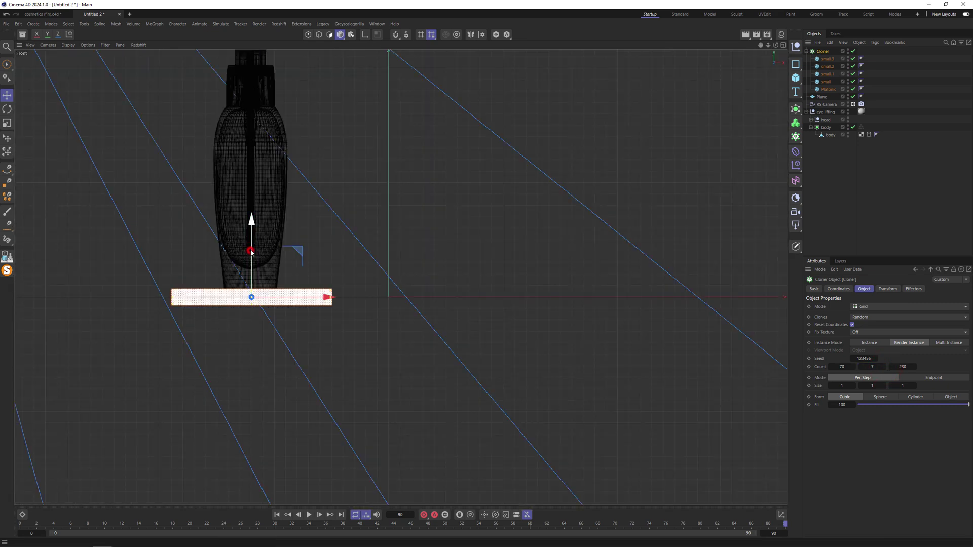
pyautogui.moveTo(251, 252); pyautogui.dragTo(252, 239)
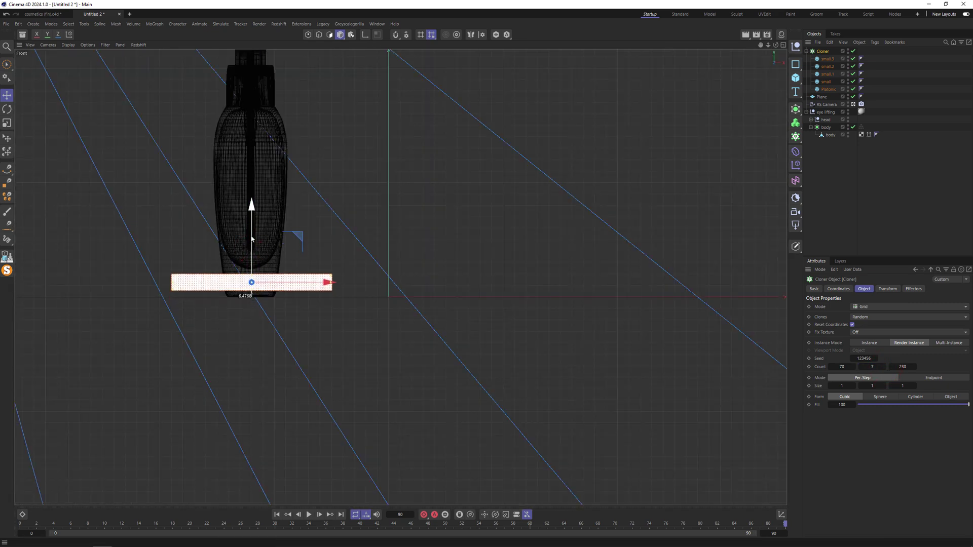
pyautogui.middleClick(210, 221)
pyautogui.middleClick(176, 204)
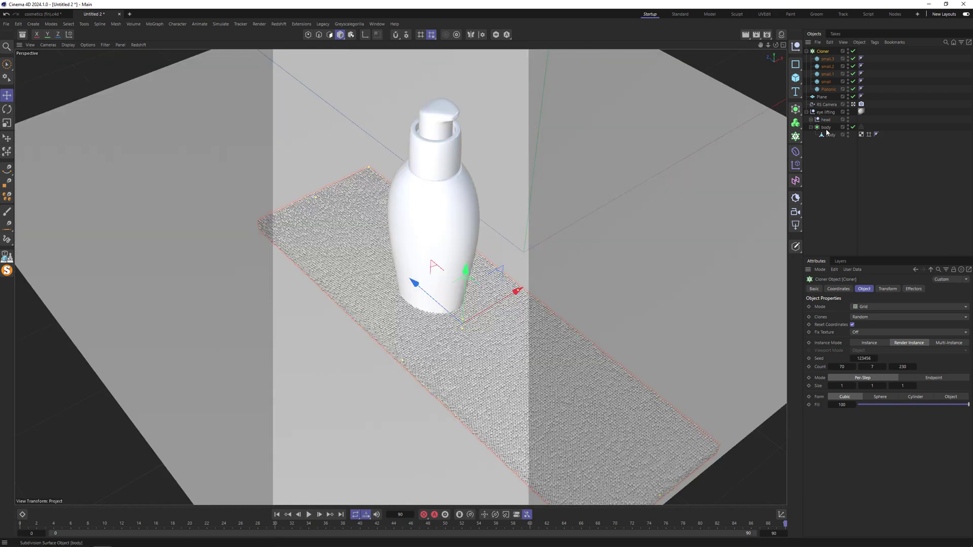
# Step: Give the floor Plane a Collider Body tag
pyautogui.click(807, 112)
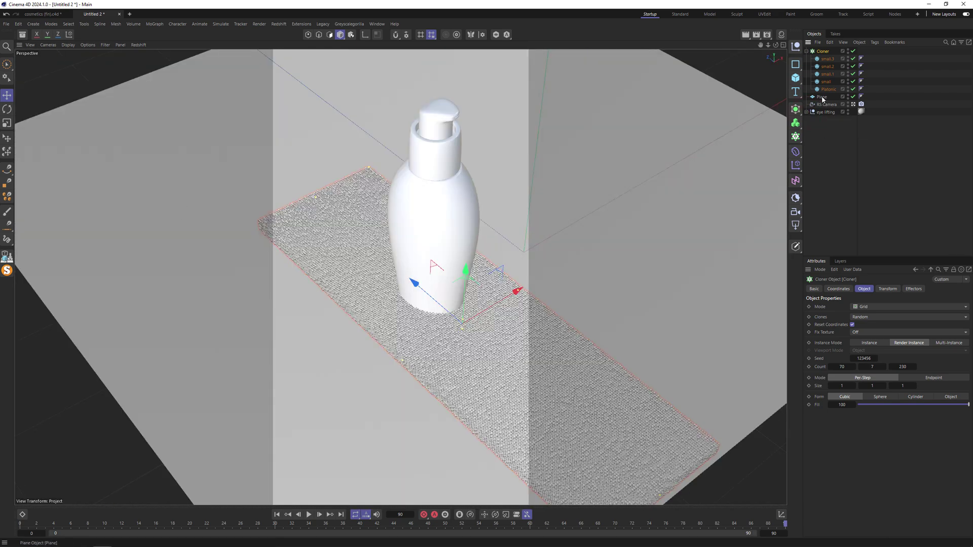
pyautogui.rightClick(823, 99)
pyautogui.moveTo(862, 216)
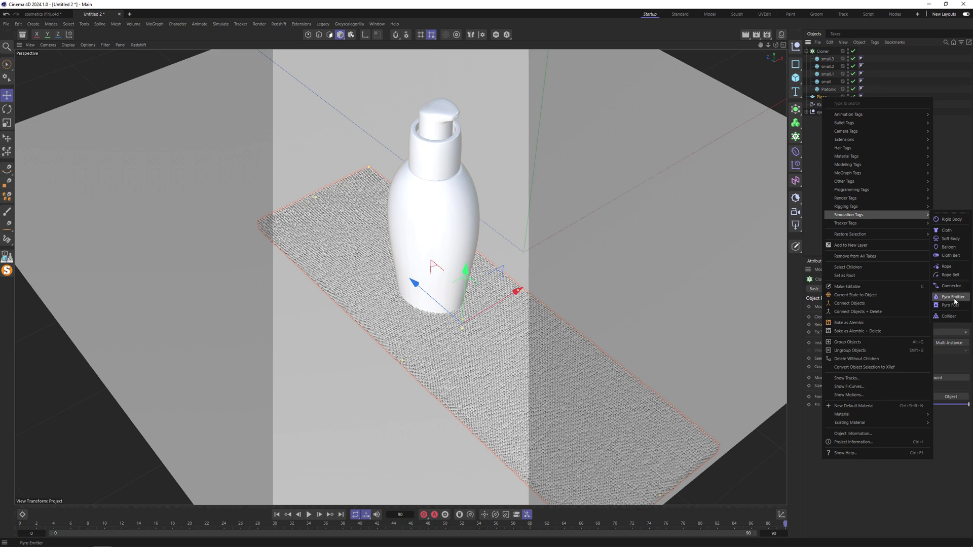
pyautogui.click(949, 316)
# Step: Add a Rigid Body tag to the granule Cloner and play the simulation from the first frame
pyautogui.click(822, 51)
pyautogui.rightClick(827, 52)
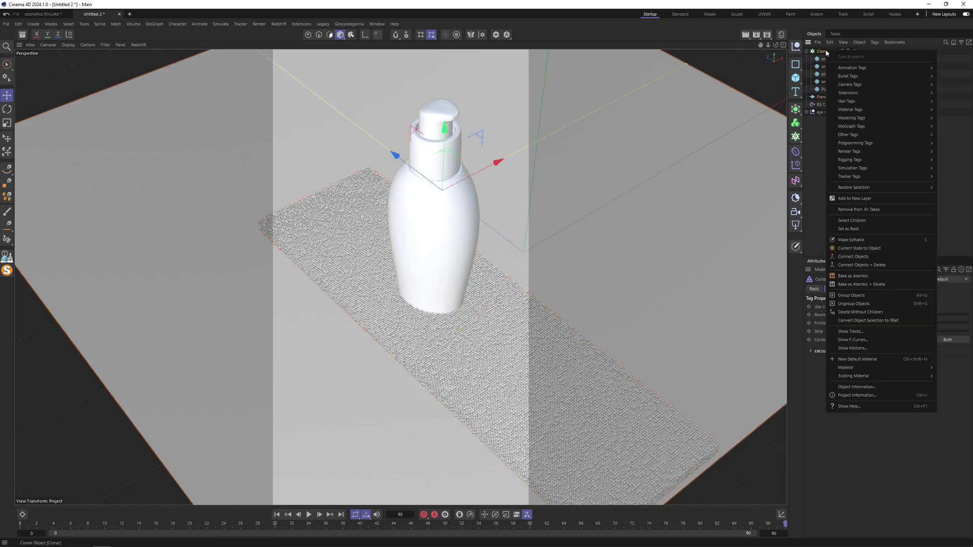
pyautogui.moveTo(862, 168)
pyautogui.click(819, 171)
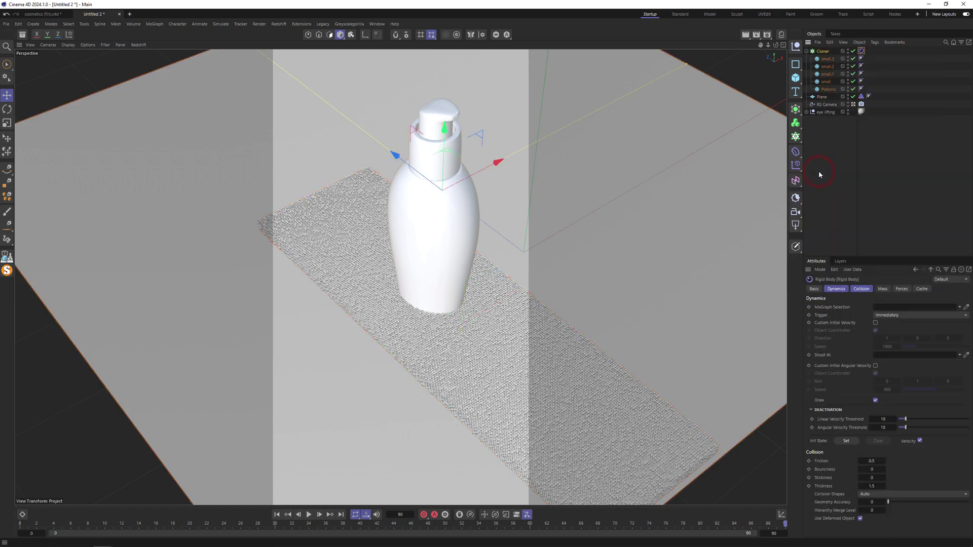
pyautogui.click(277, 514)
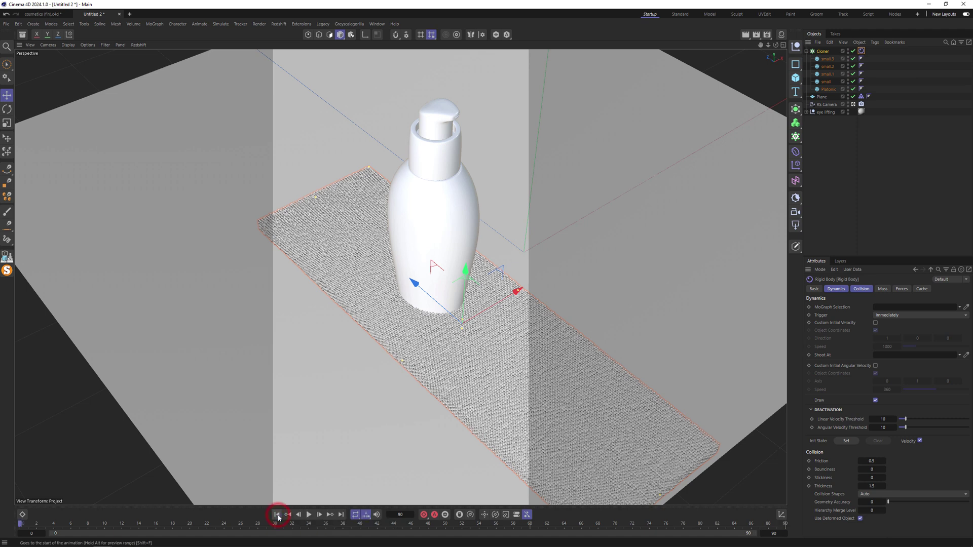
pyautogui.click(310, 515)
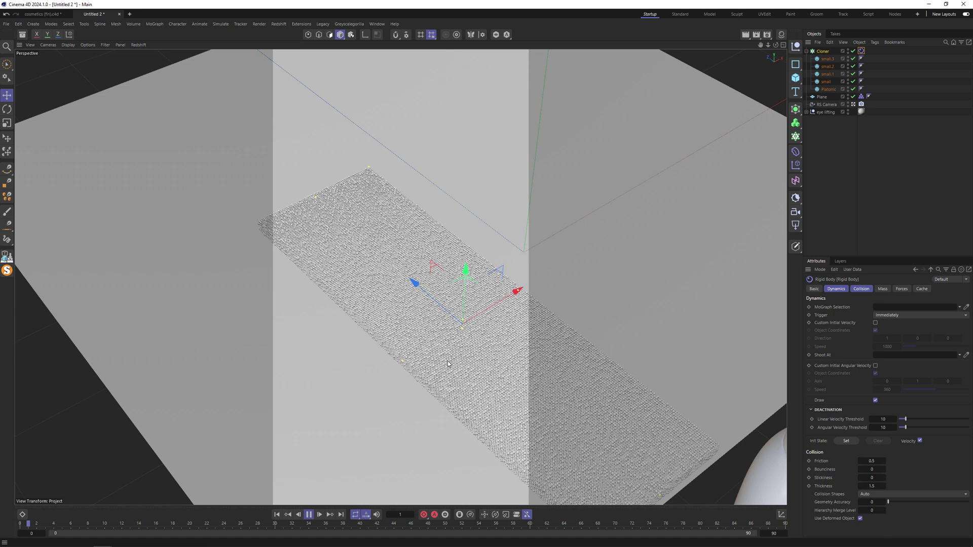
# Step: Set the cloner's Count Z to 200 and Count Y to 1
pyautogui.click(327, 359)
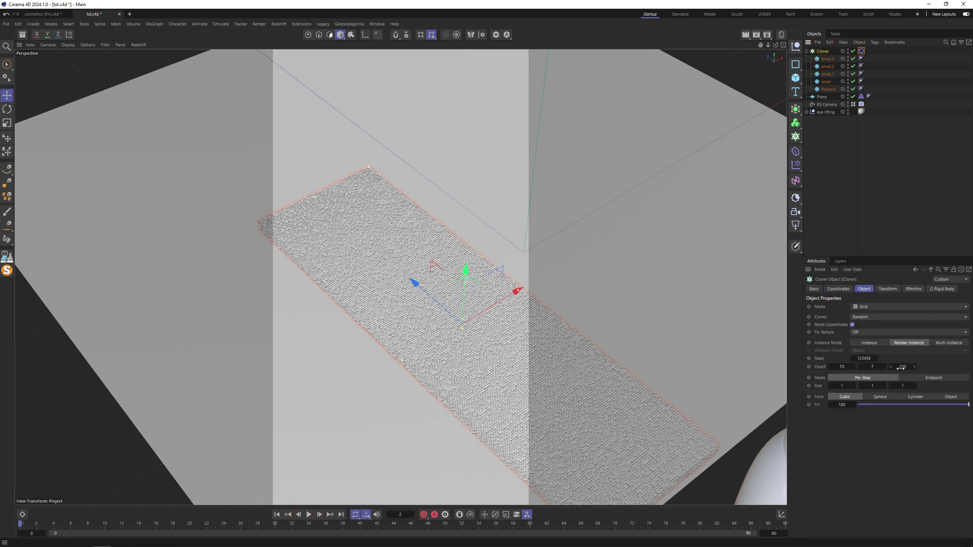
pyautogui.click(891, 367)
pyautogui.doubleClick(901, 366)
pyautogui.press('BackSpace')
pyautogui.write('200')
pyautogui.press('Return')
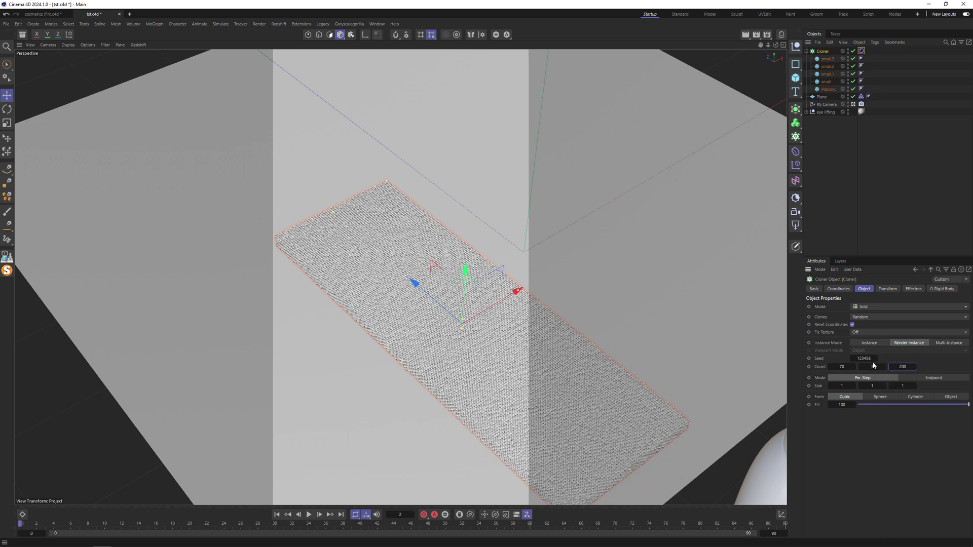
pyautogui.doubleClick(872, 367)
pyautogui.write('1')
pyautogui.press('Return')
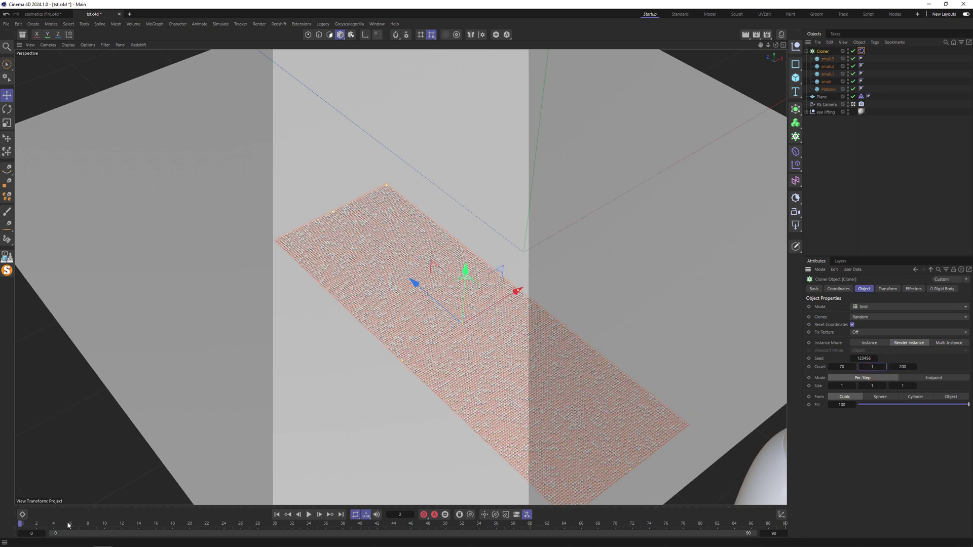
# Step: Disable the granules' Rigid Body tag and advance the timeline until the bottle appears
pyautogui.click(861, 50)
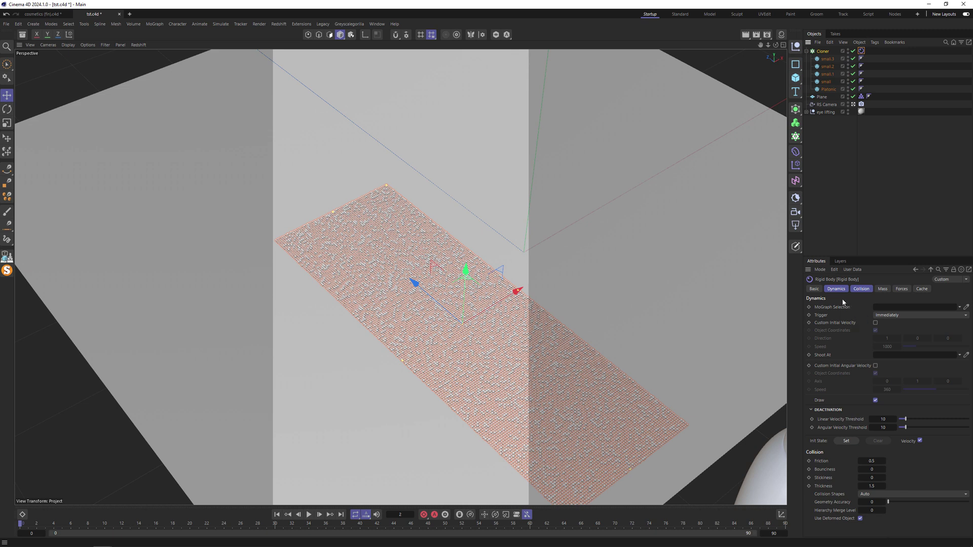
pyautogui.click(820, 289)
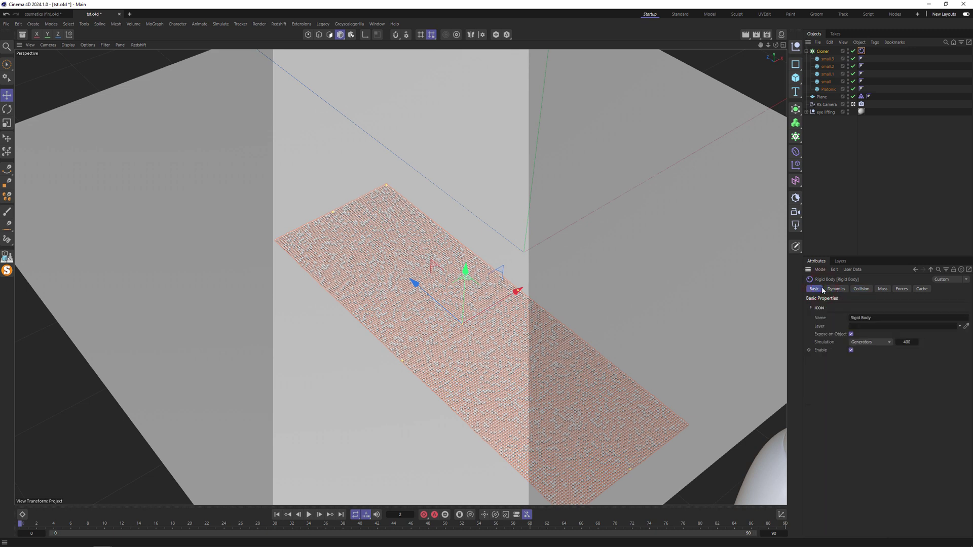
pyautogui.click(851, 350)
pyautogui.moveTo(70, 524); pyautogui.dragTo(743, 523)
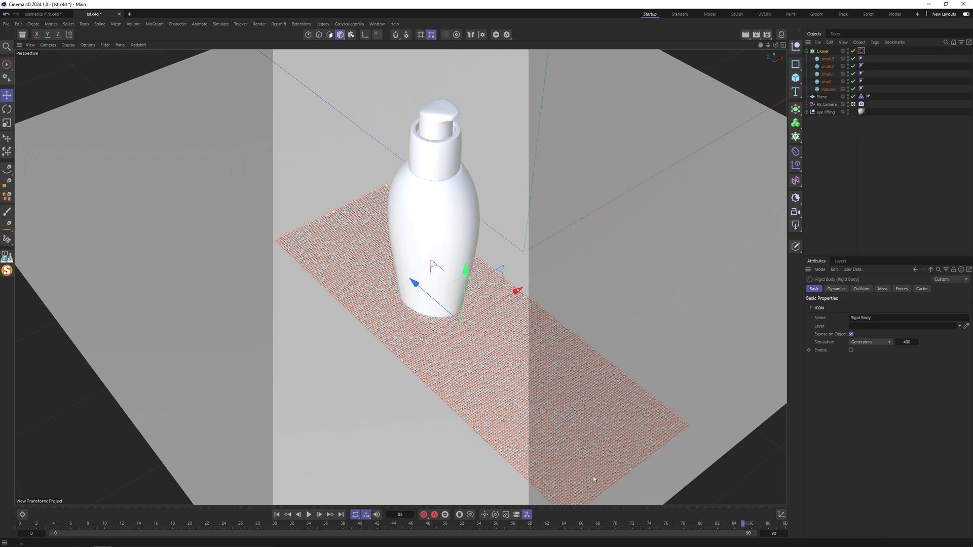
# Step: Move the granule strip under the bottle and raise Count Y to 4
pyautogui.click(400, 296)
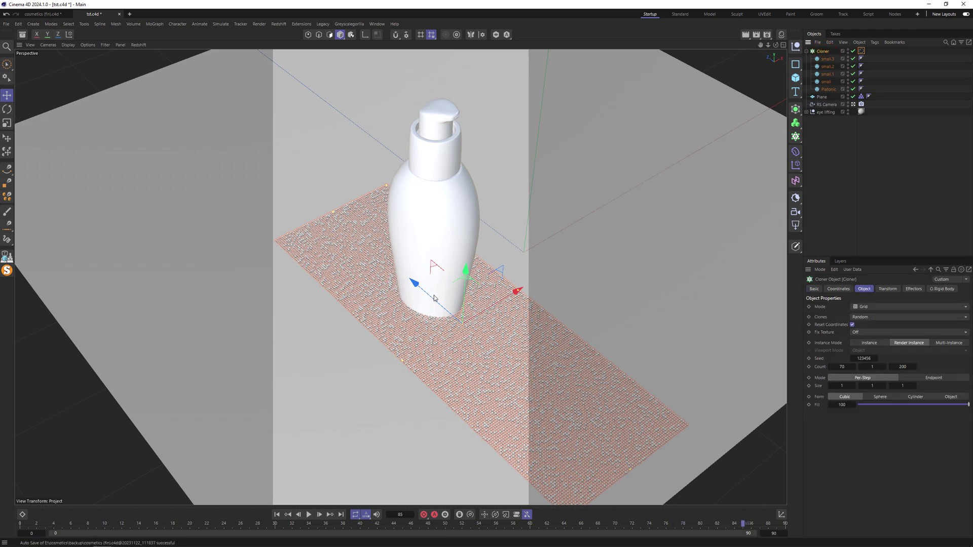
pyautogui.moveTo(434, 298); pyautogui.dragTo(453, 320)
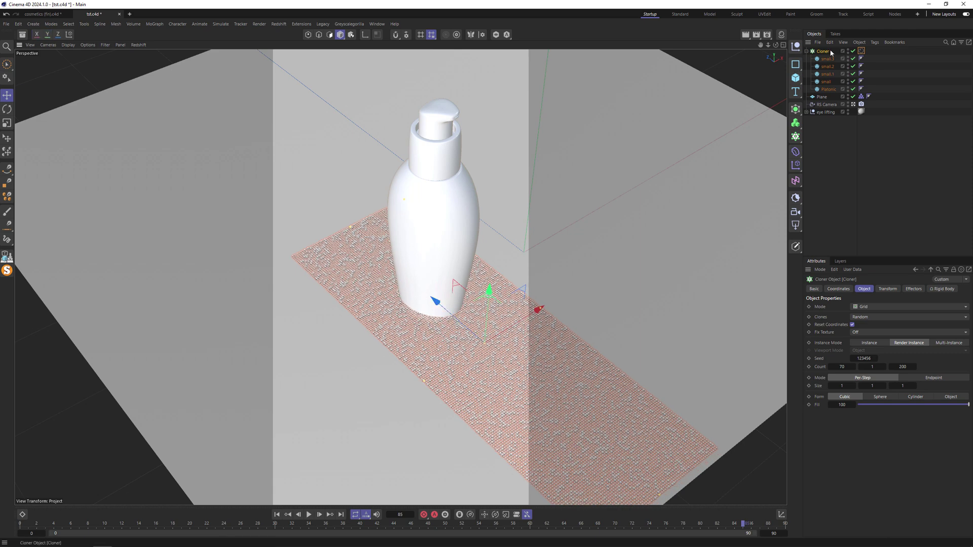
pyautogui.click(884, 366)
pyautogui.click(884, 366)
pyautogui.click(884, 366)
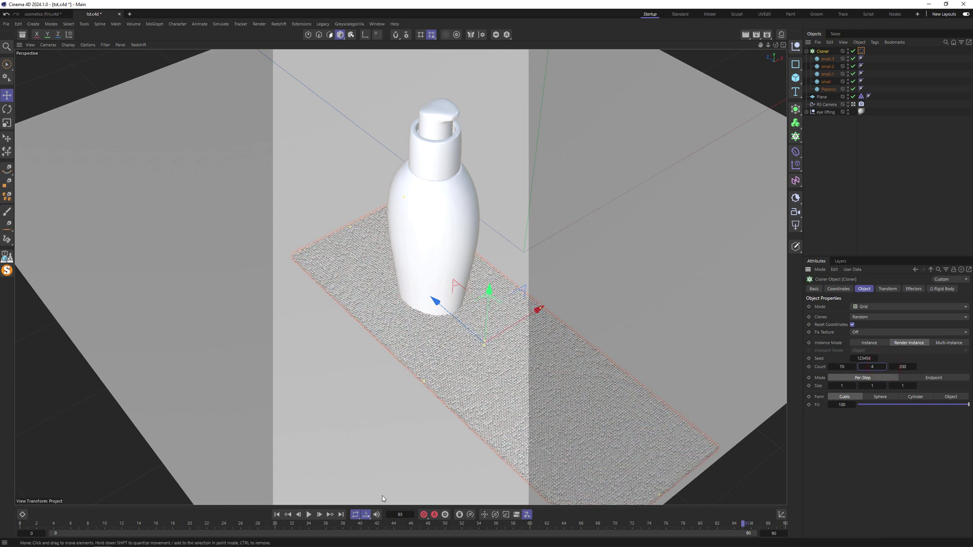
# Step: Re-enable the Rigid Body tag and replay the simulation from the first frame
pyautogui.click(275, 515)
pyautogui.click(861, 50)
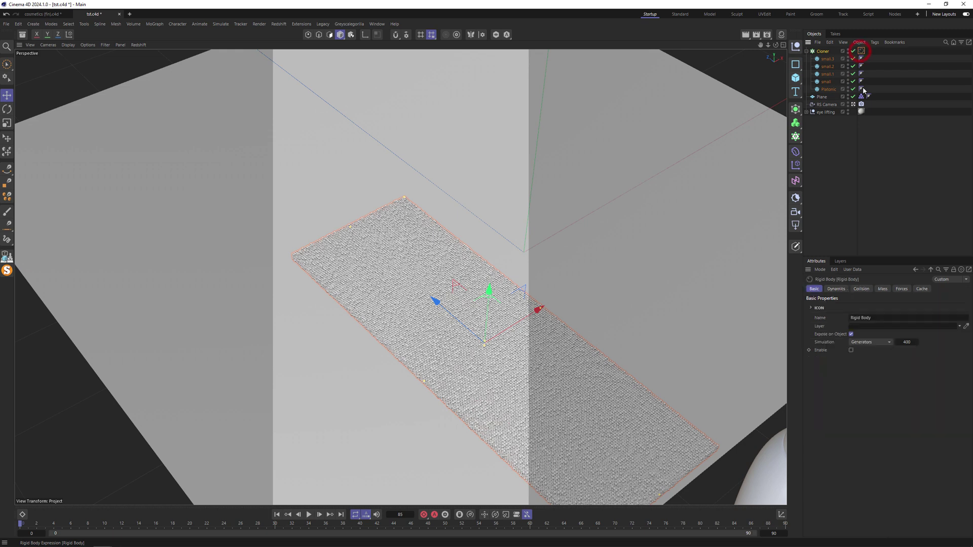
pyautogui.click(852, 350)
pyautogui.click(307, 515)
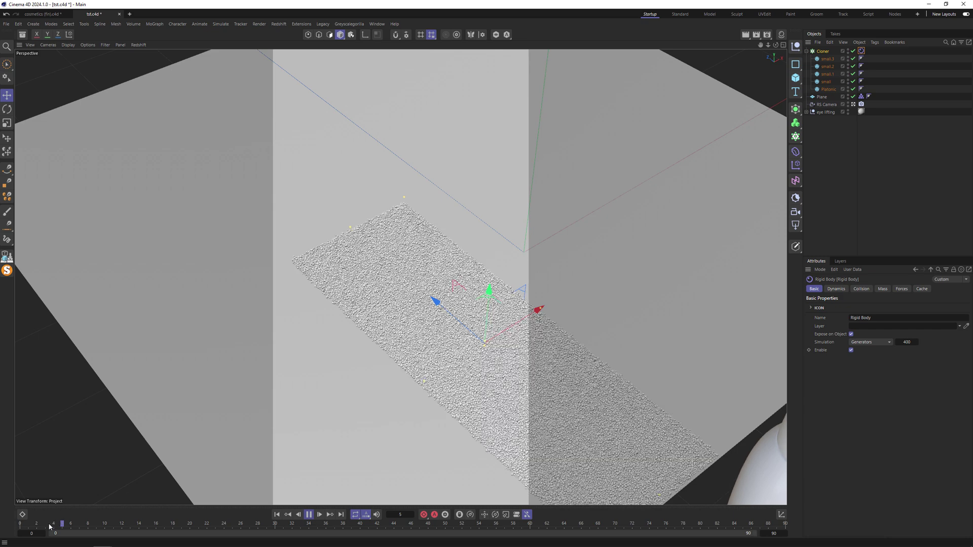
pyautogui.click(308, 514)
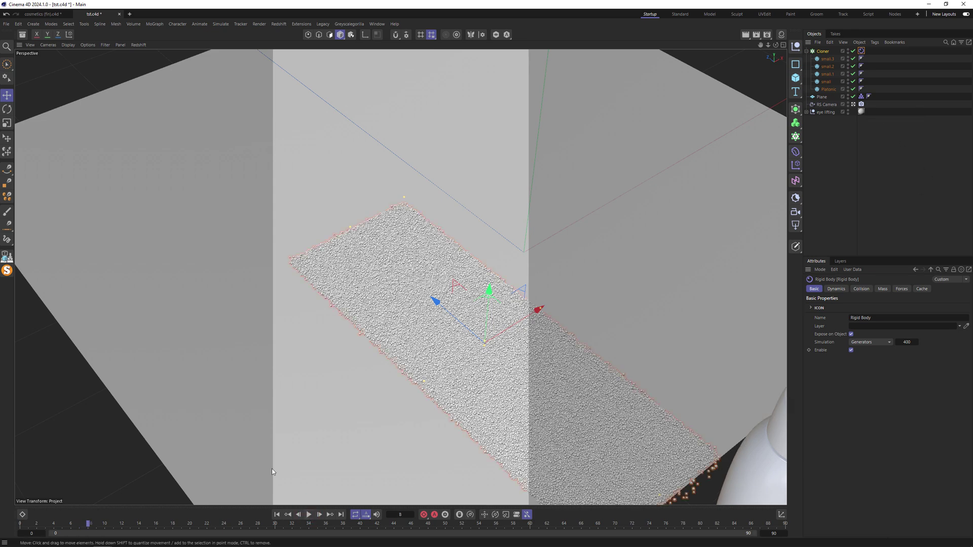
pyautogui.click(277, 515)
pyautogui.click(276, 515)
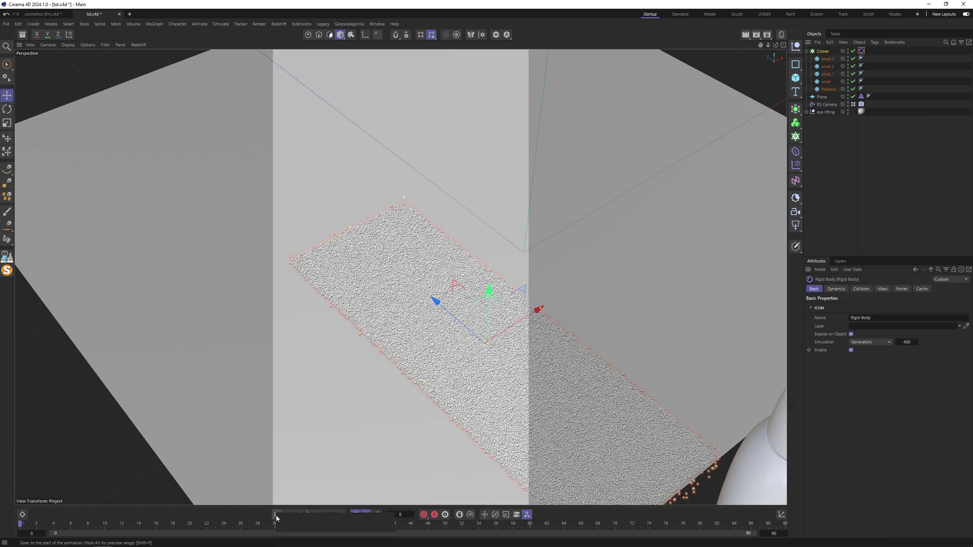
# Step: Disable the granules' Rigid Body tag, lower the cloner's X count and set Z to 100
pyautogui.click(851, 349)
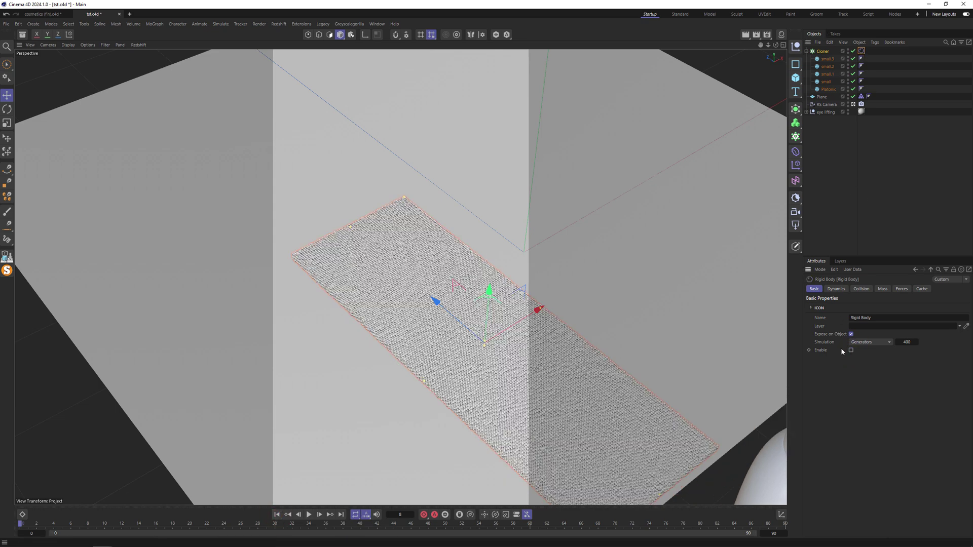
pyautogui.click(821, 51)
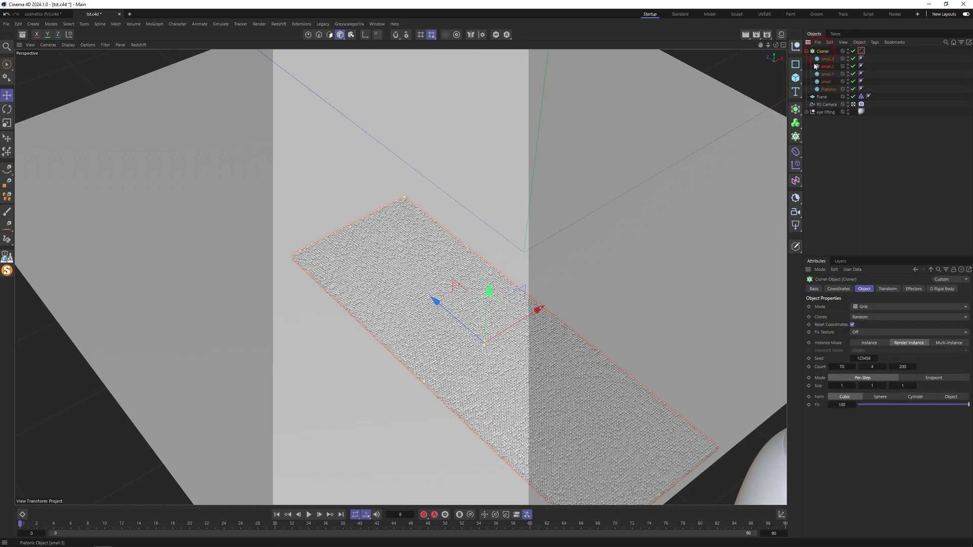
pyautogui.moveTo(833, 366); pyautogui.dragTo(831, 370)
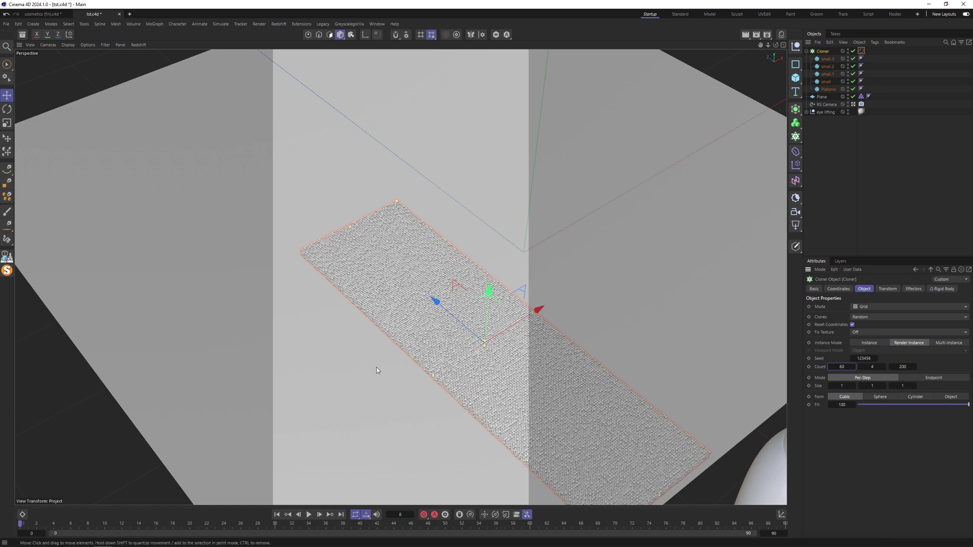
pyautogui.click(904, 367)
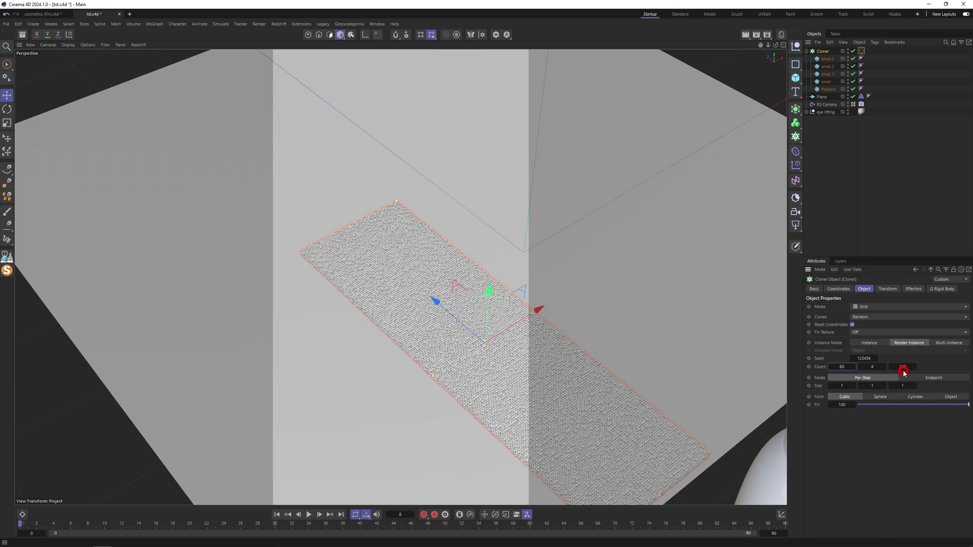
pyautogui.write('100')
pyautogui.press('Return')
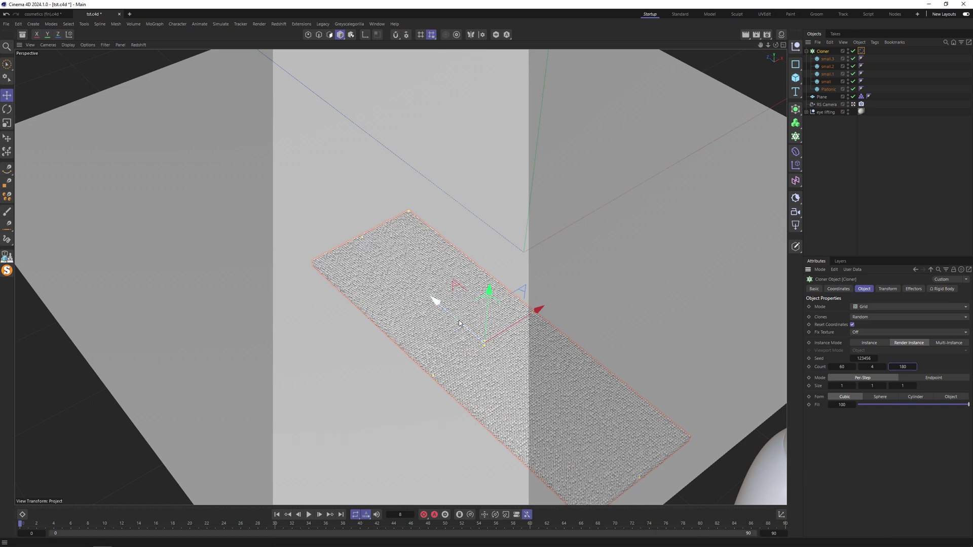
# Step: Scrub the timeline and try Z counts of 160, 150 and 130, settling on 140
pyautogui.moveTo(88, 523); pyautogui.dragTo(672, 518)
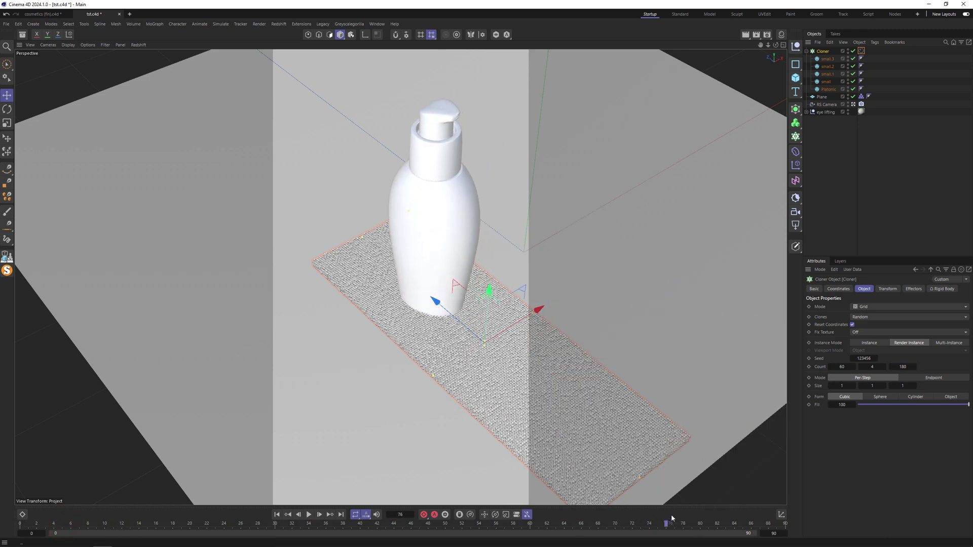
pyautogui.click(904, 367)
pyautogui.write('160')
pyautogui.press('Return')
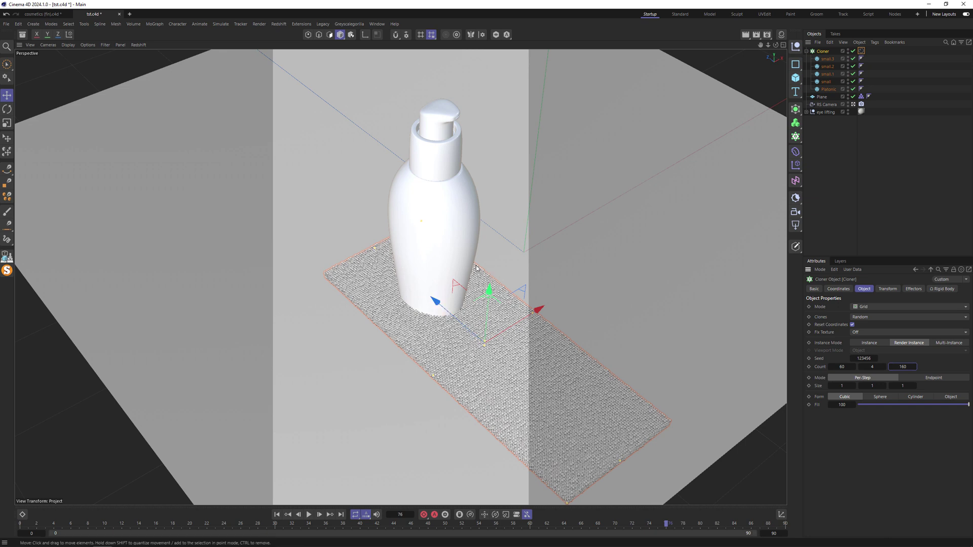
pyautogui.click(907, 366)
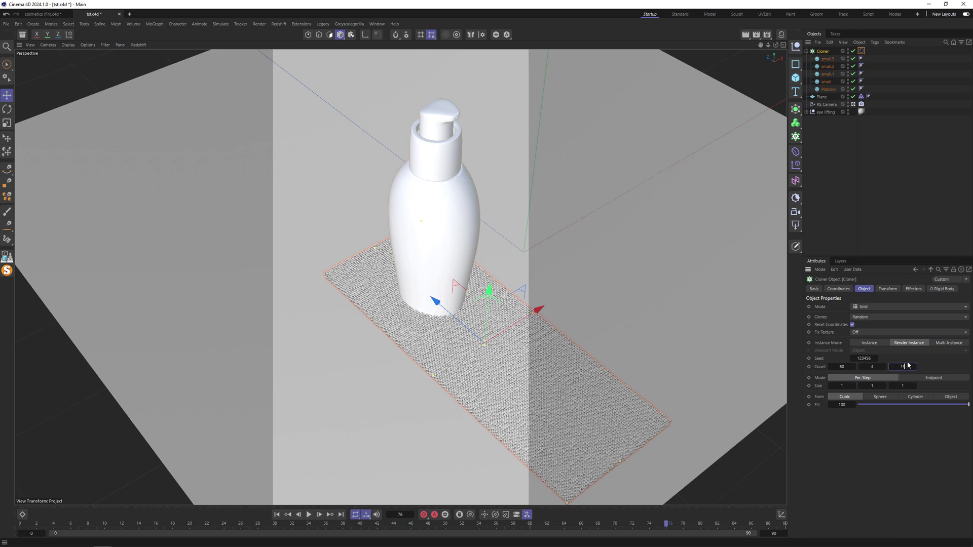
pyautogui.write('150')
pyautogui.press('Return')
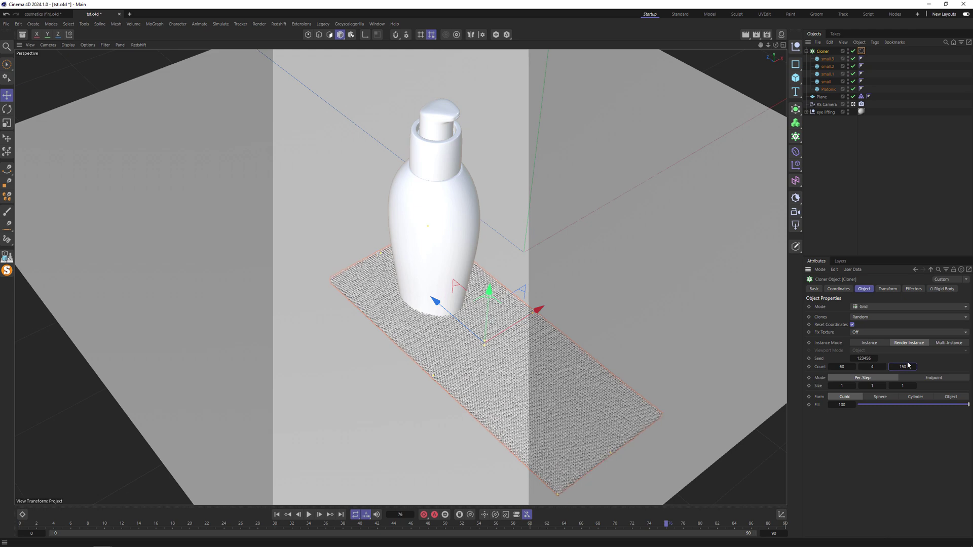
pyautogui.click(446, 314)
pyautogui.click(904, 366)
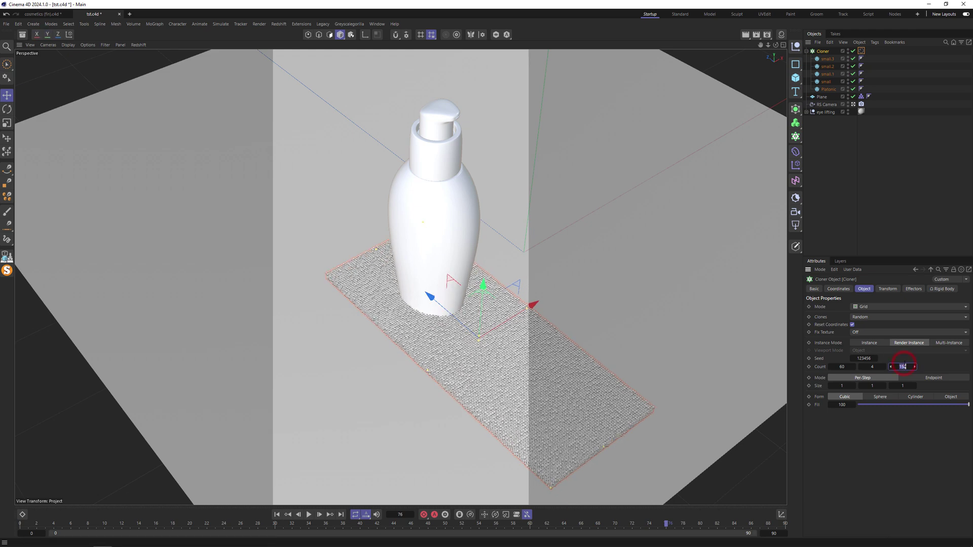
pyautogui.write('130')
pyautogui.press('Return')
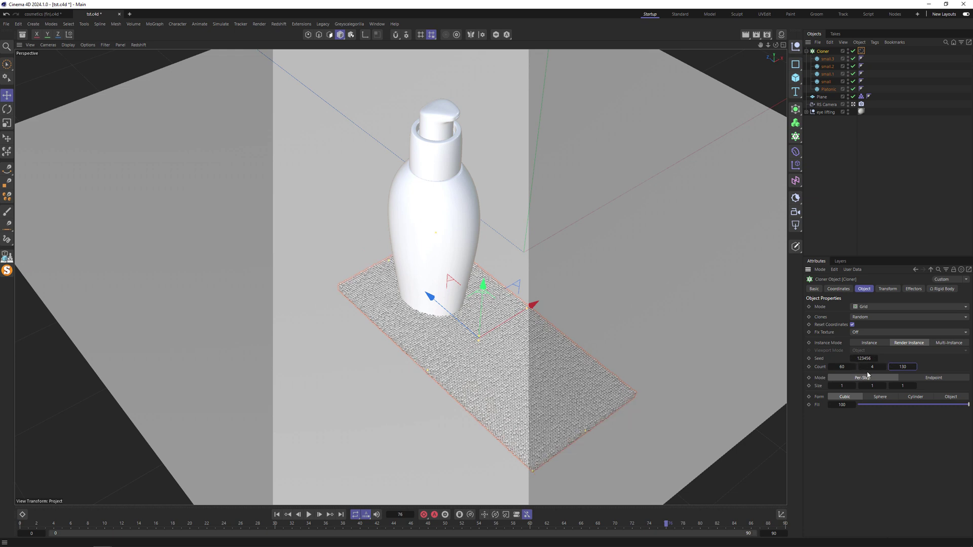
pyautogui.click(912, 367)
pyautogui.write('140')
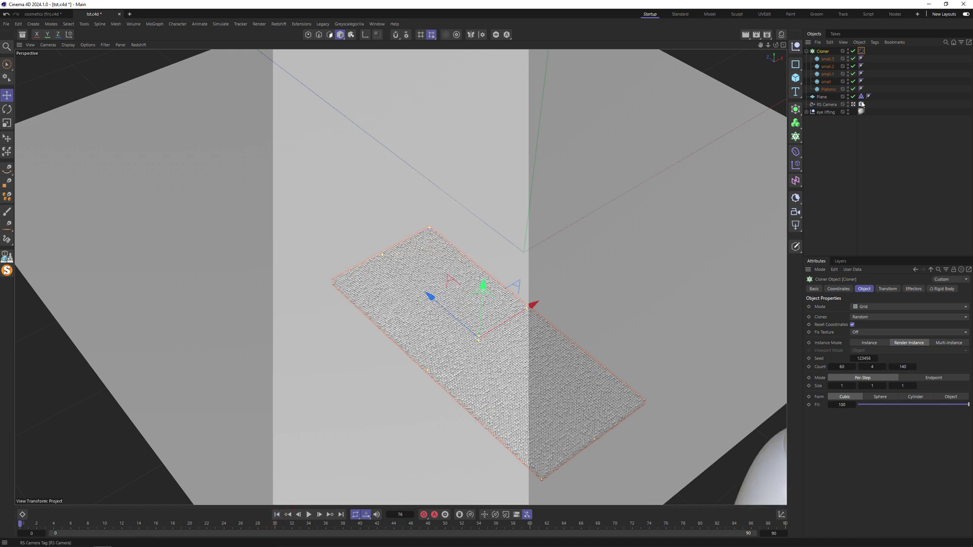
# Step: Make the bottle body in the eye lifting group a collider, test-play, then rewind
pyautogui.click(806, 112)
pyautogui.click(862, 127)
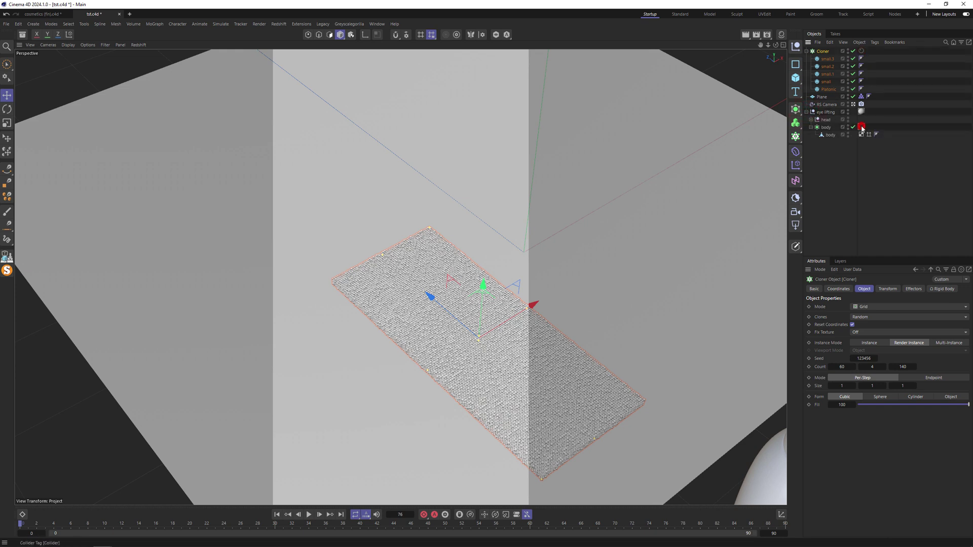
pyautogui.click(842, 351)
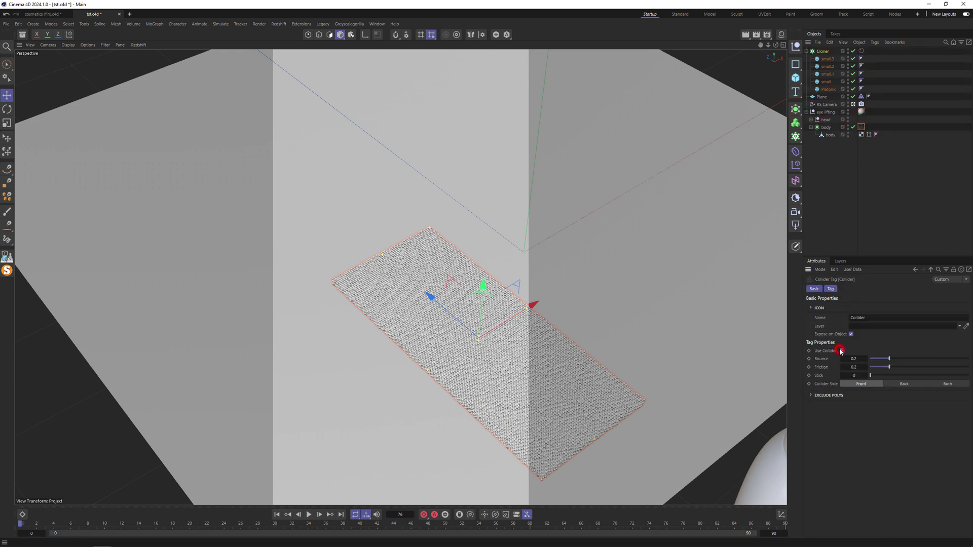
pyautogui.click(319, 514)
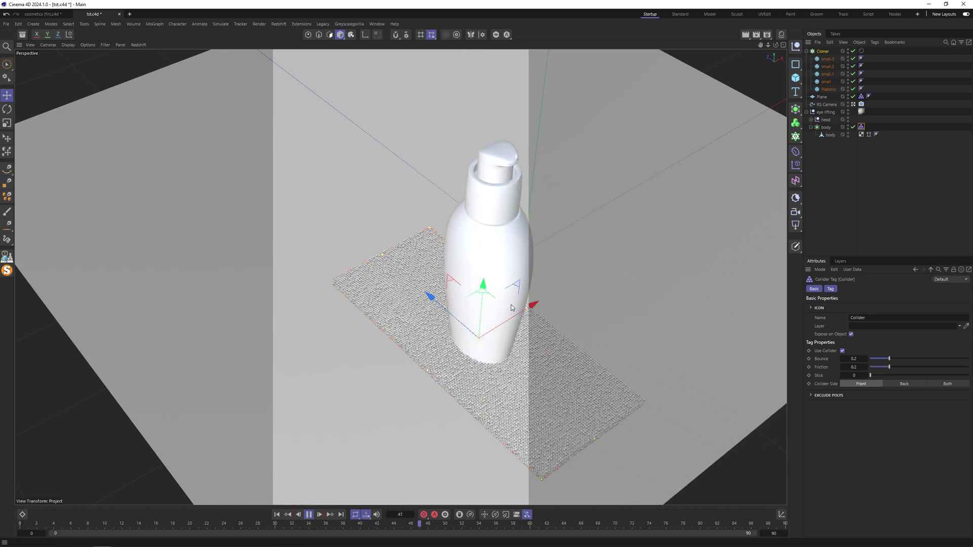
pyautogui.click(308, 514)
pyautogui.click(277, 514)
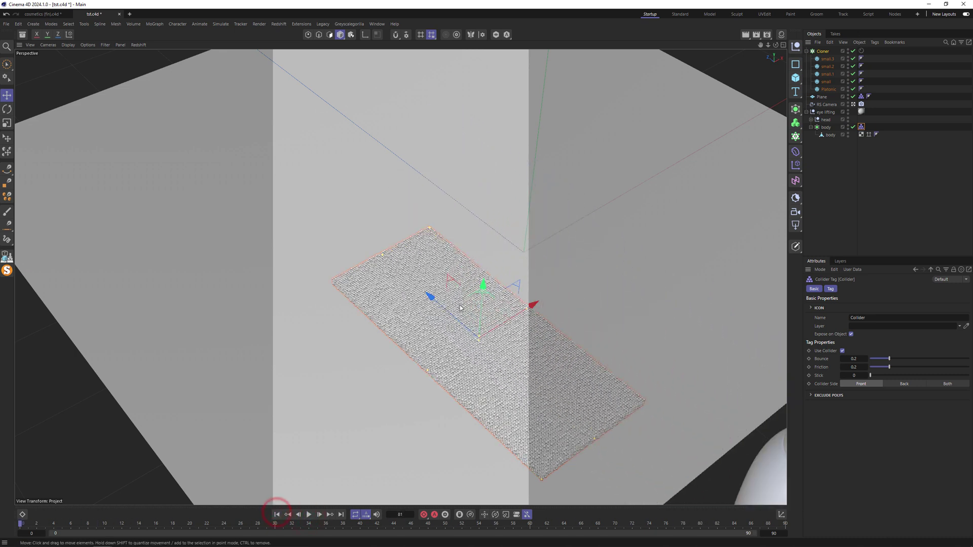
# Step: Re-enable the granules' rigid body and play the simulation, pausing at frame 43
pyautogui.click(861, 50)
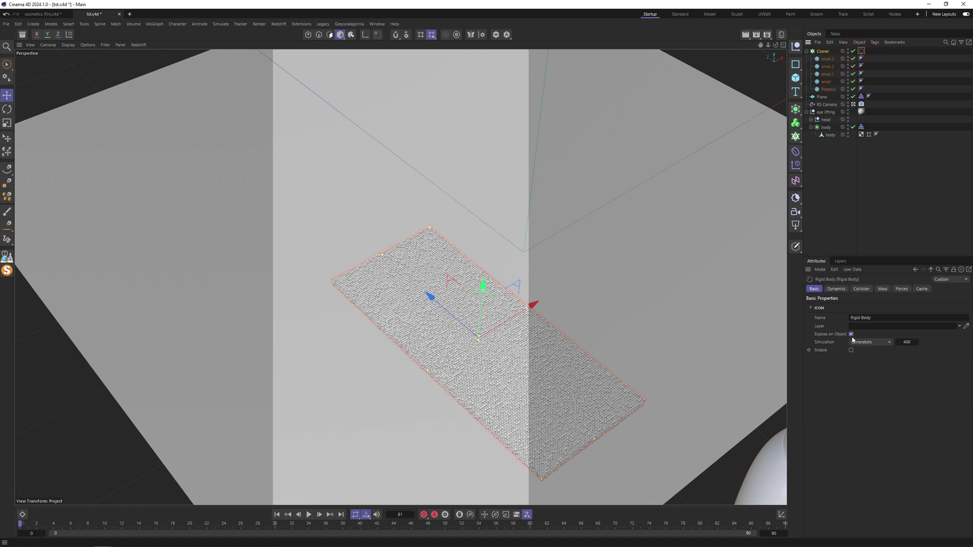
pyautogui.click(851, 350)
pyautogui.click(308, 515)
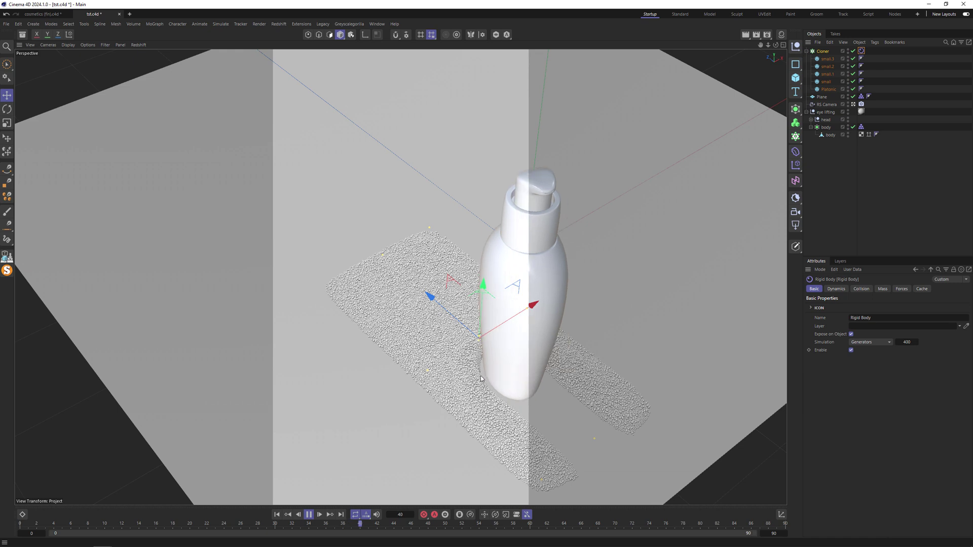
pyautogui.click(309, 514)
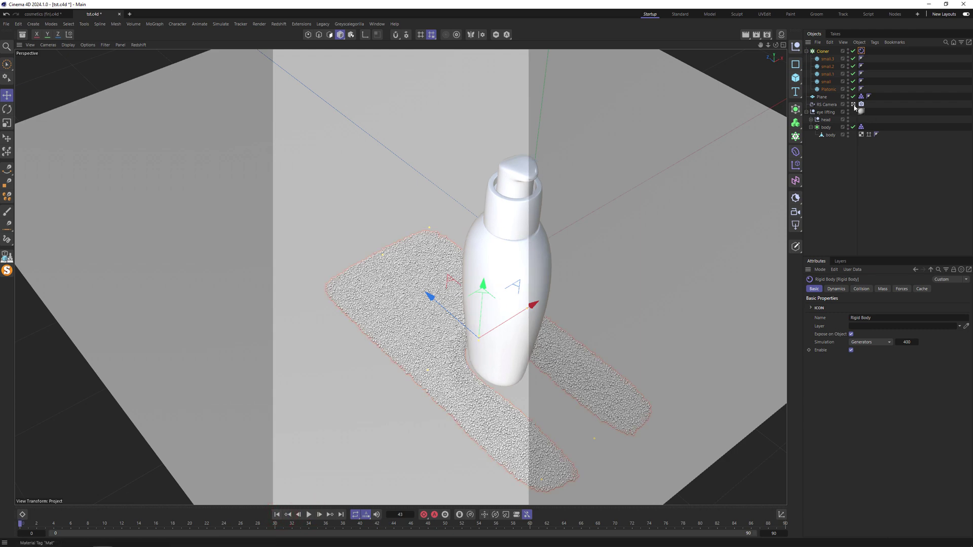
pyautogui.click(823, 51)
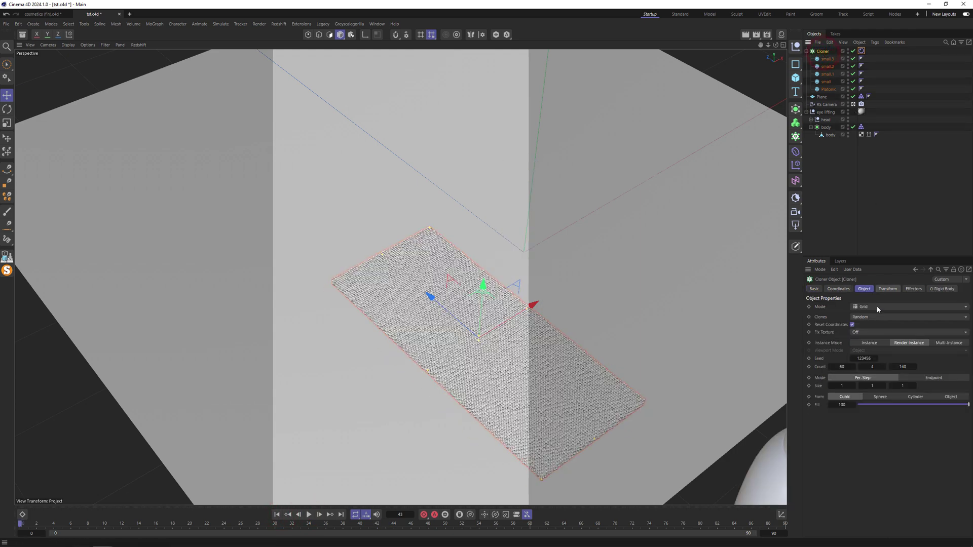
# Step: Drop the cloner's Y count to 2 and bring up the rigid body collision settings
pyautogui.click(860, 367)
pyautogui.click(860, 367)
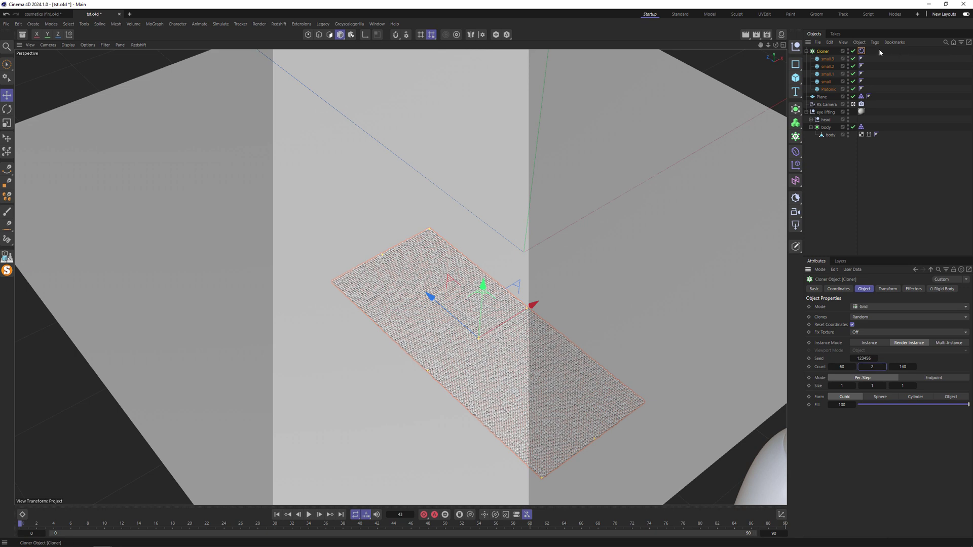
pyautogui.click(861, 51)
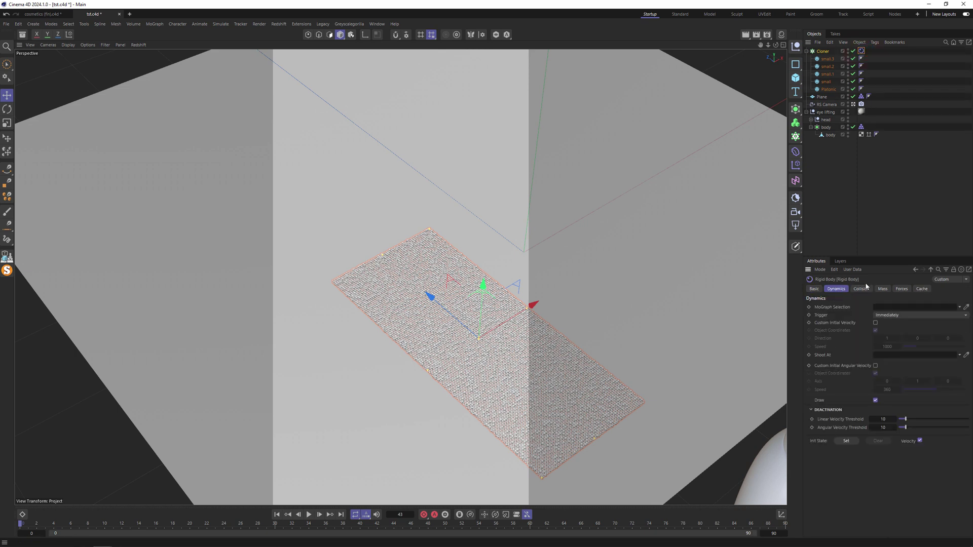
pyautogui.click(862, 288)
pyautogui.click(875, 330)
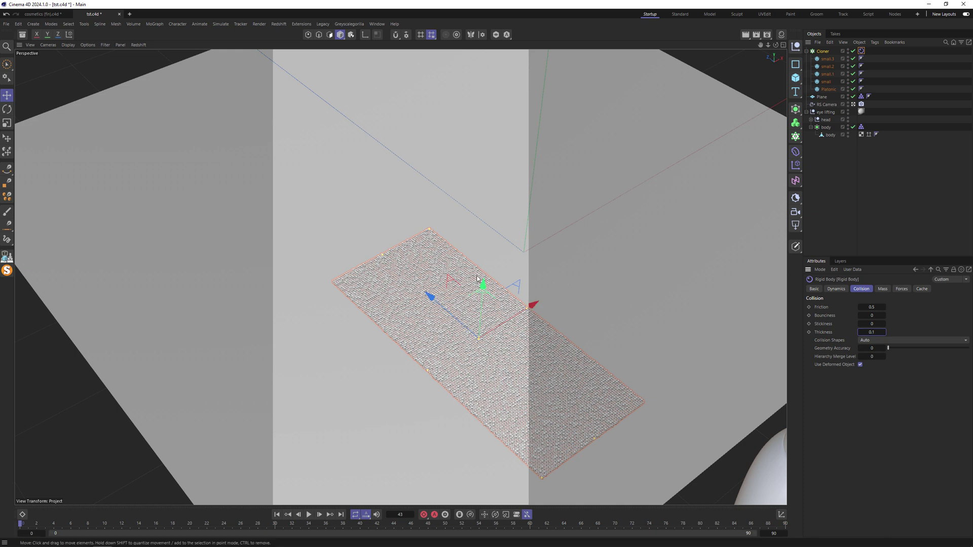
# Step: Set collision stickiness 10 and thickness 0.1, check the Plane's collider, restore Count Y to 4
pyautogui.click(873, 324)
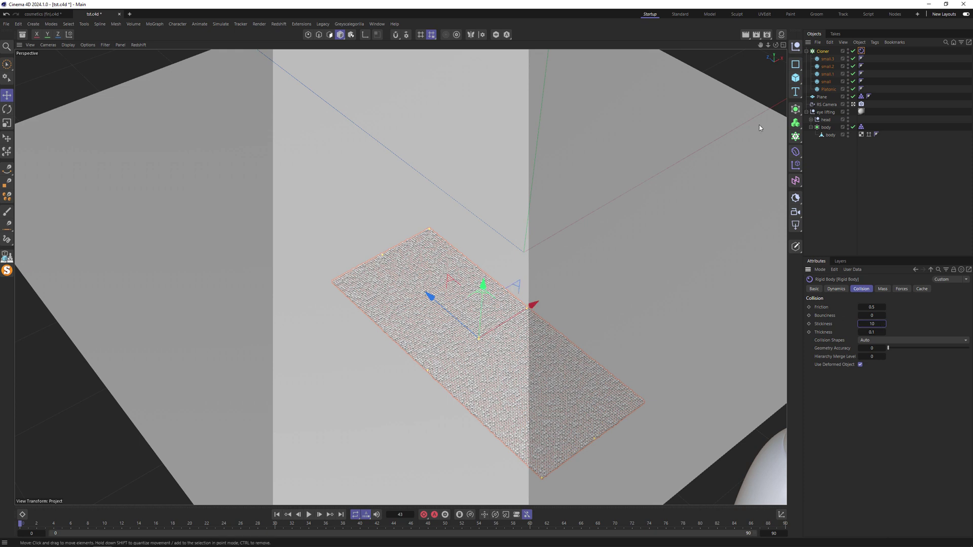
pyautogui.click(861, 97)
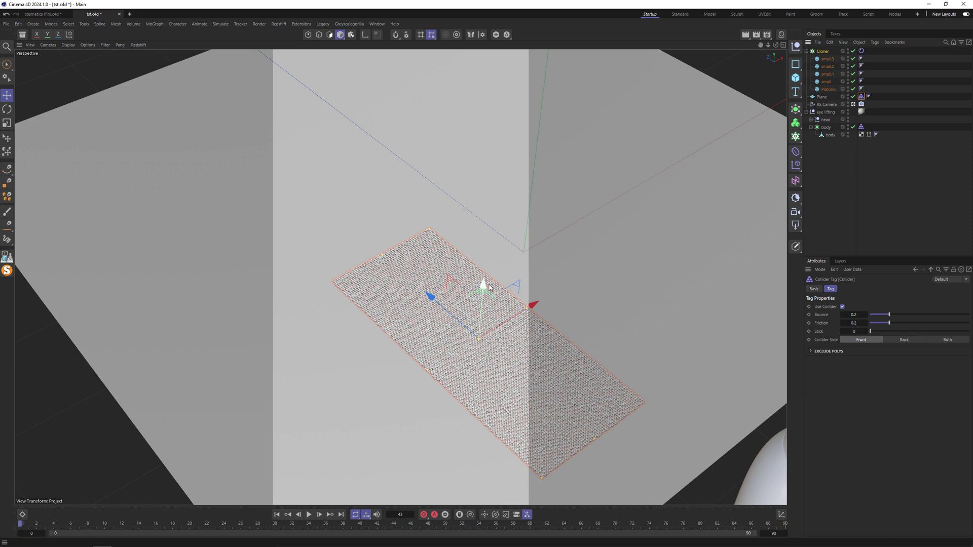
pyautogui.click(823, 52)
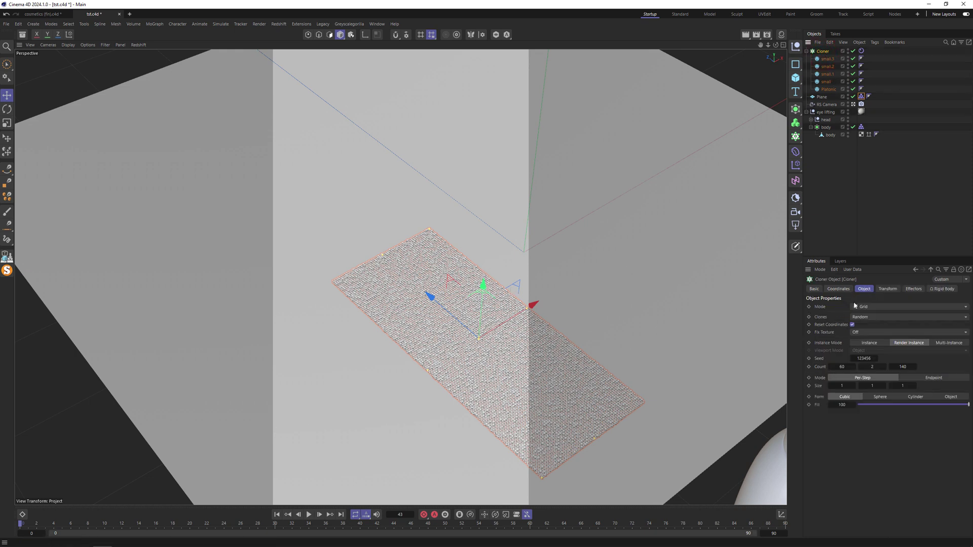
pyautogui.click(884, 367)
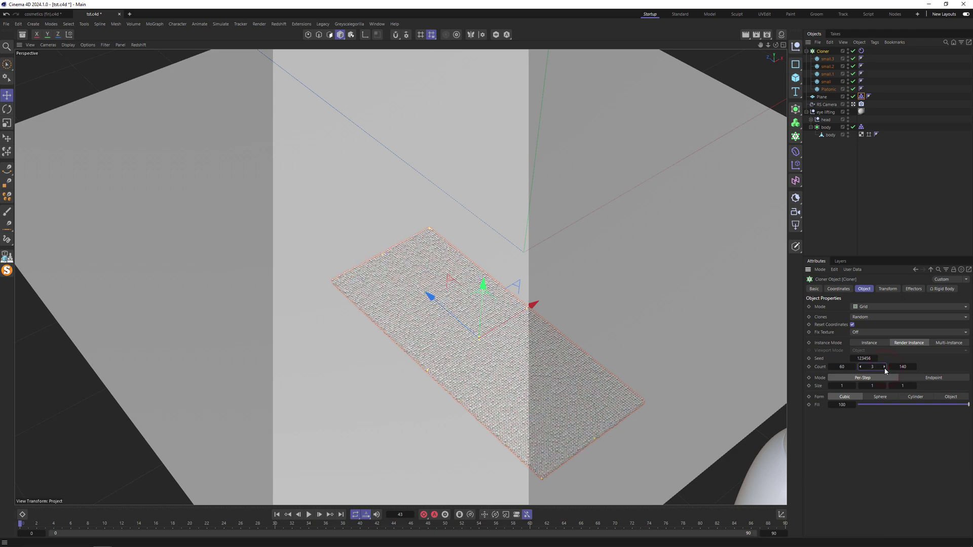
# Step: Replay the simulation to frame 56 so the bottle settles and scatters granules
pyautogui.click(842, 367)
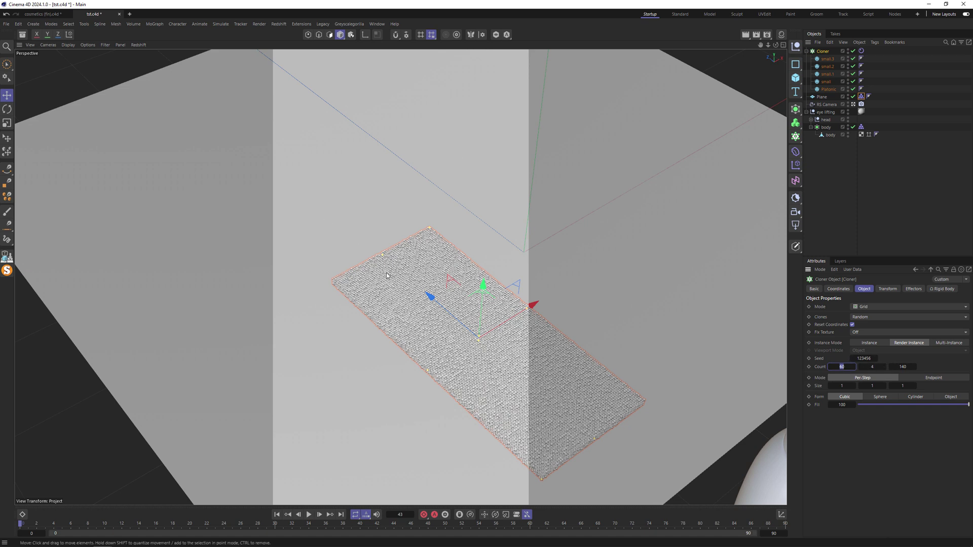
pyautogui.click(309, 515)
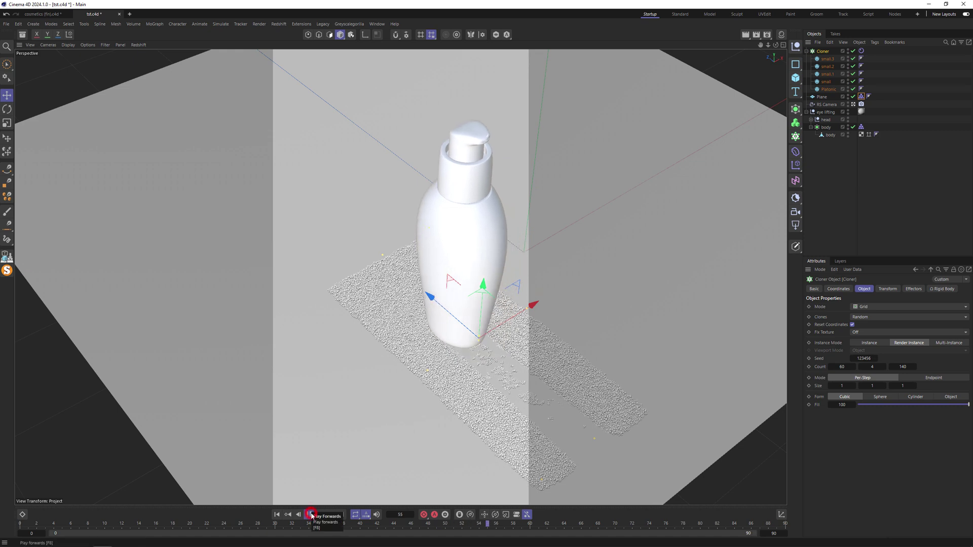
# Step: Stop at frame 56 and dock a Redshift RenderView beside the viewport
pyautogui.click(309, 515)
pyautogui.click(279, 24)
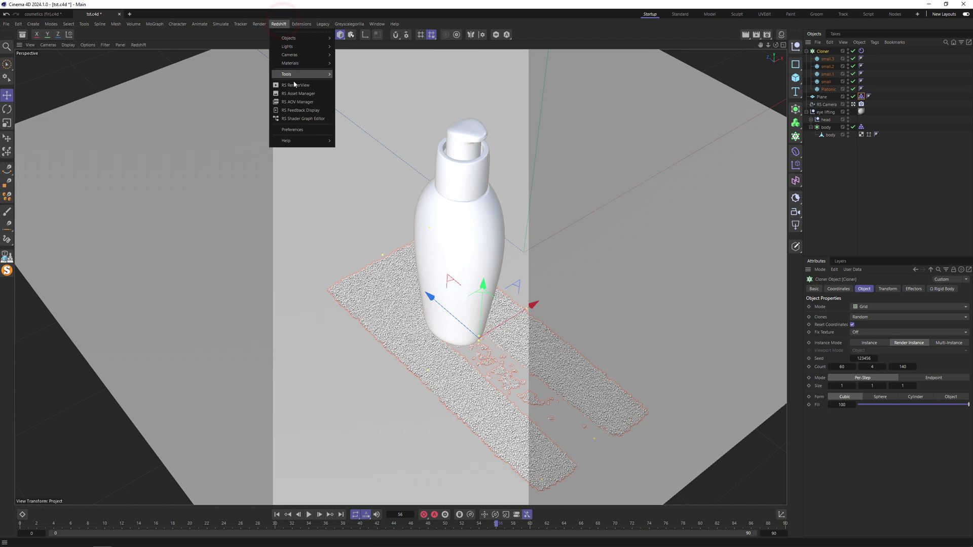
pyautogui.click(289, 75)
pyautogui.moveTo(298, 87); pyautogui.dragTo(381, 93)
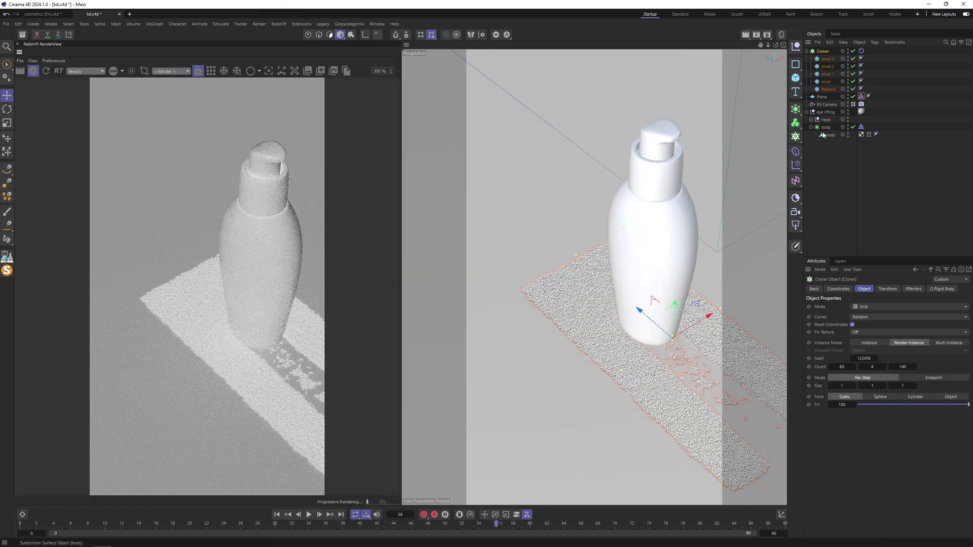
# Step: Add a new Plane raised to P.Y 1, then switch to cosmetics (fin).c4d
pyautogui.click(806, 112)
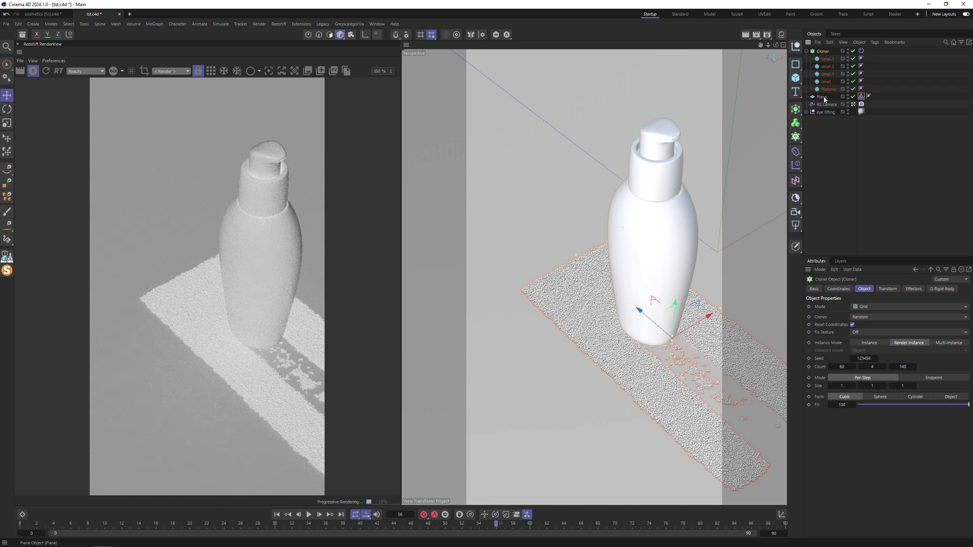
pyautogui.click(821, 97)
pyautogui.click(795, 78)
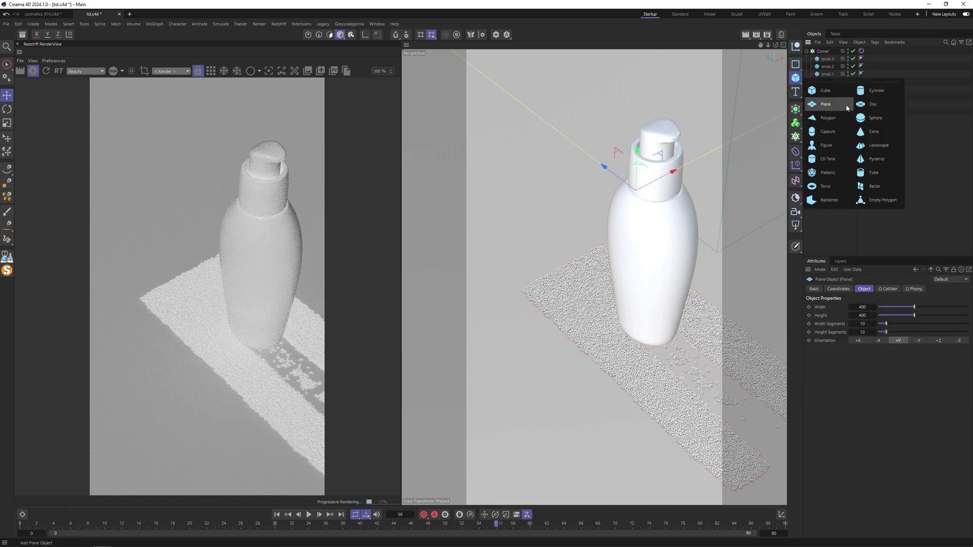
pyautogui.click(821, 106)
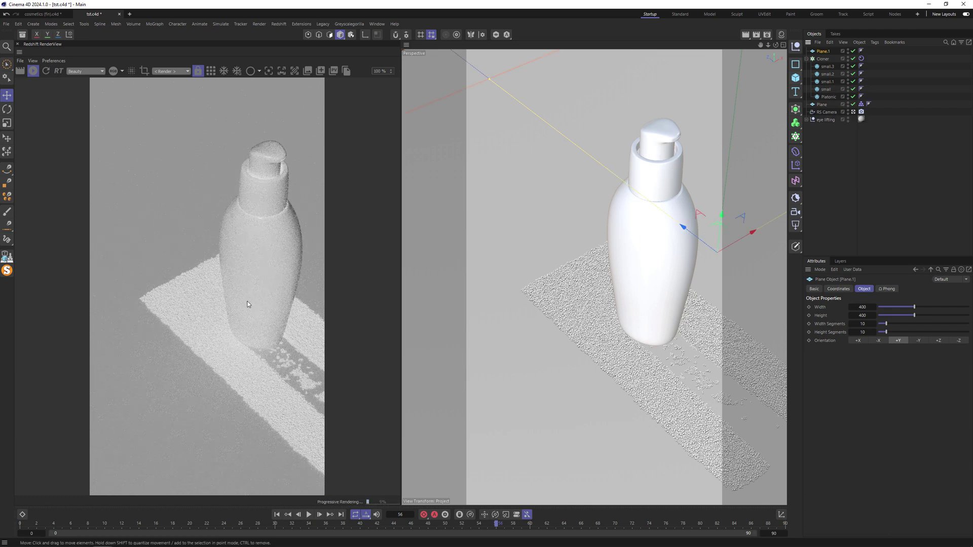
pyautogui.click(839, 289)
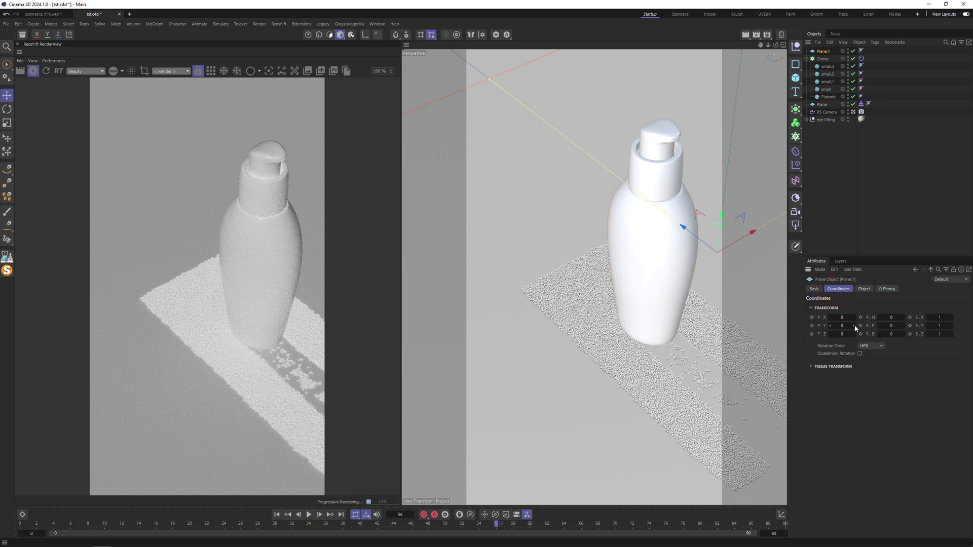
pyautogui.click(855, 327)
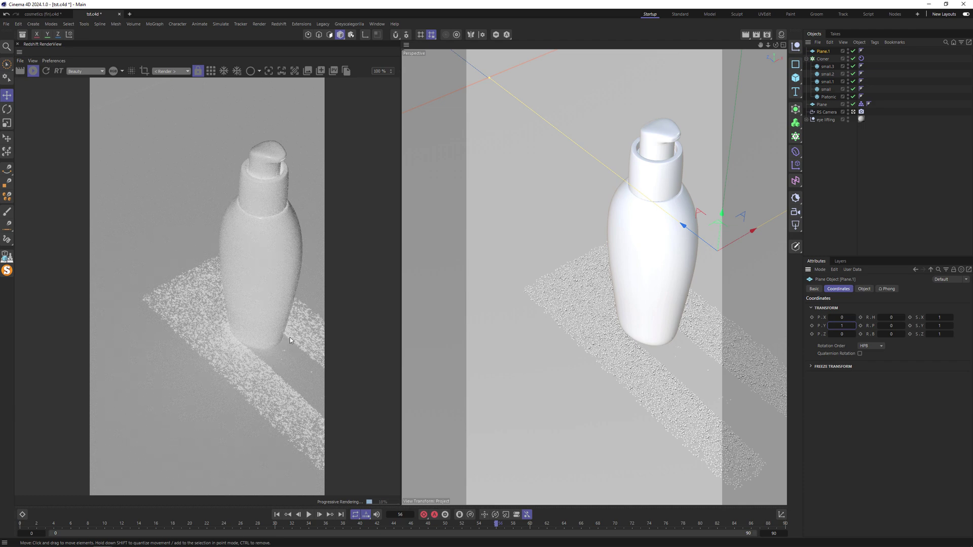
pyautogui.click(37, 13)
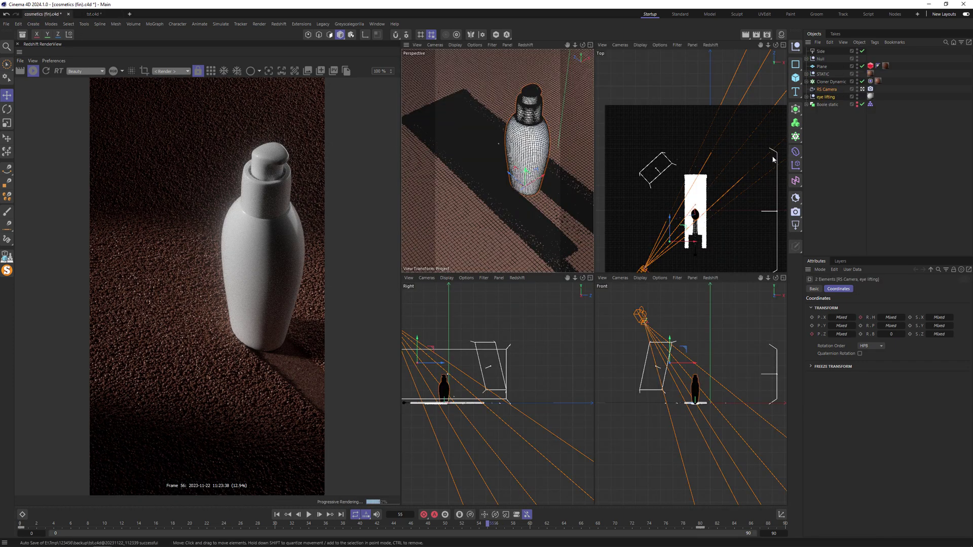
# Step: Maximize the Perspective view and expand the Boole static and eye lifting groups
pyautogui.press('F1')
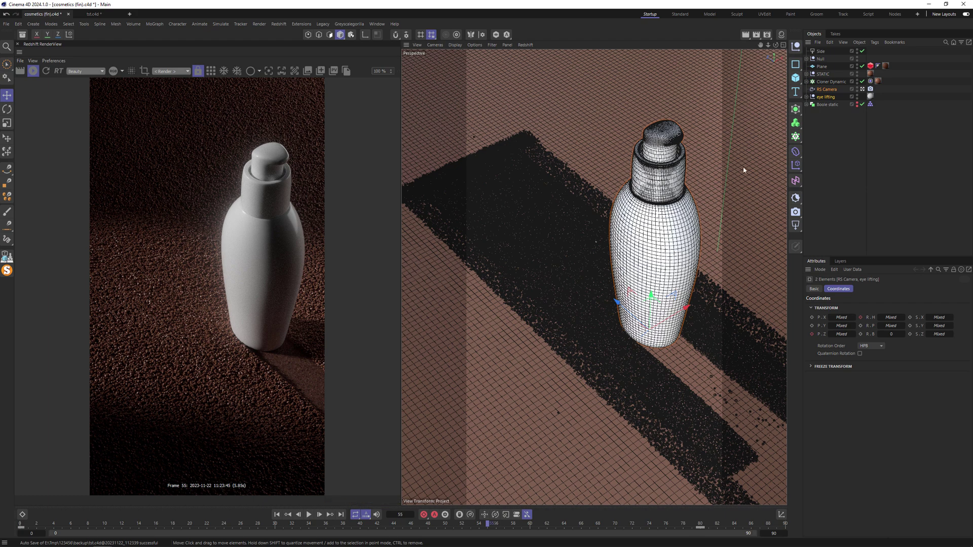
pyautogui.moveTo(837, 100); pyautogui.dragTo(826, 108)
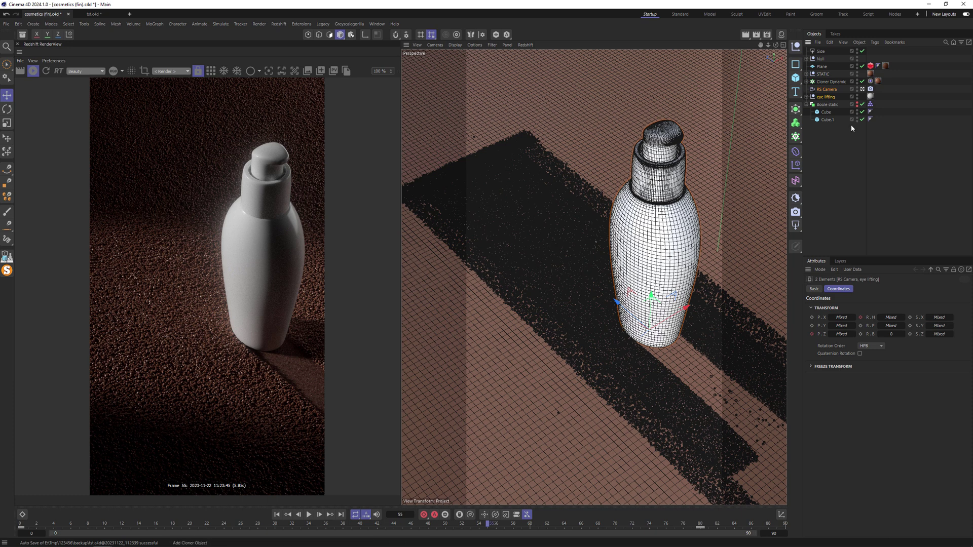
pyautogui.click(807, 105)
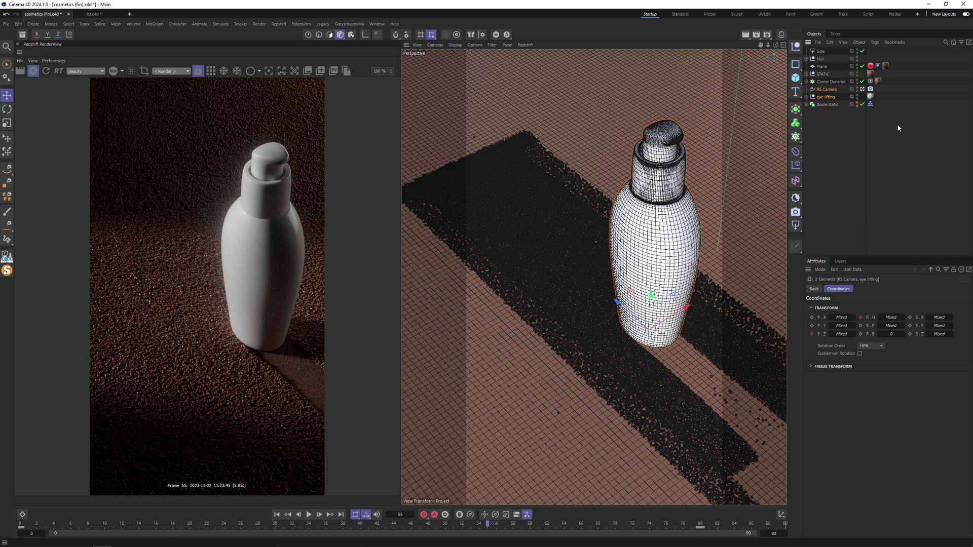
pyautogui.click(835, 104)
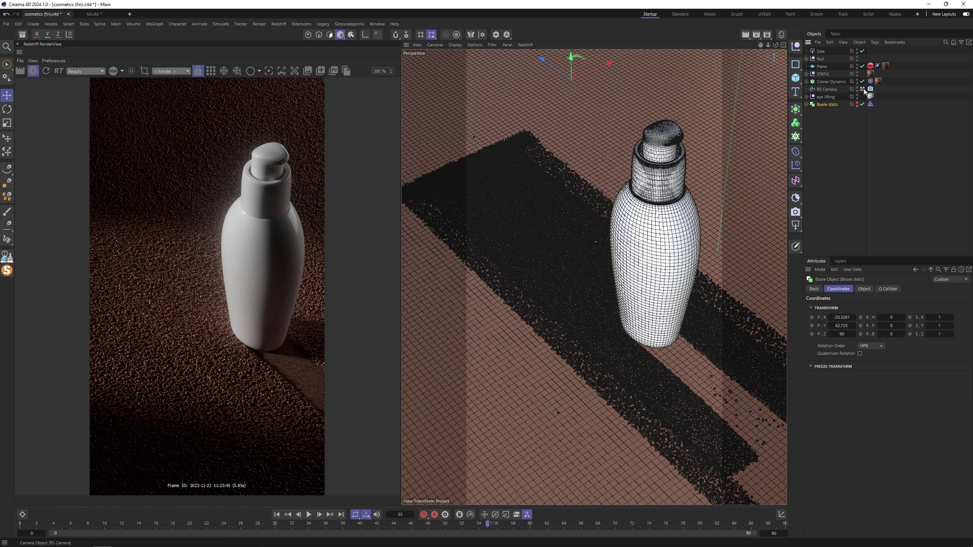
pyautogui.click(807, 97)
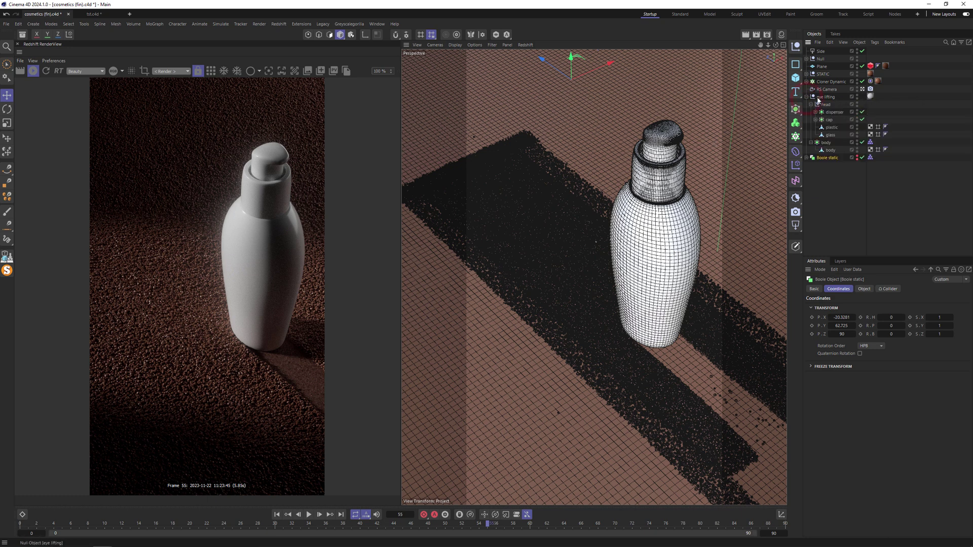
pyautogui.click(825, 97)
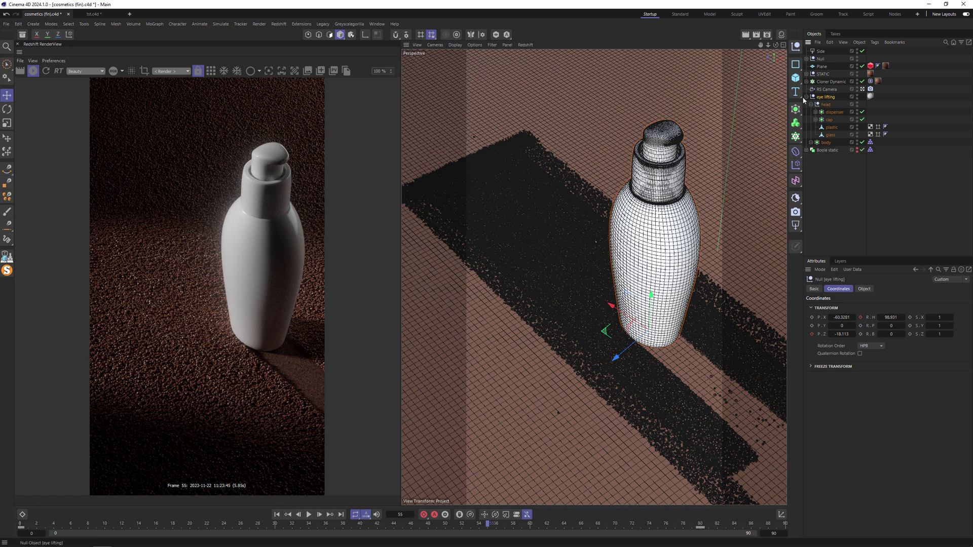
# Step: Check the body's Collider tag, toggle the STATIC group's visibility, and select Plane
pyautogui.click(871, 143)
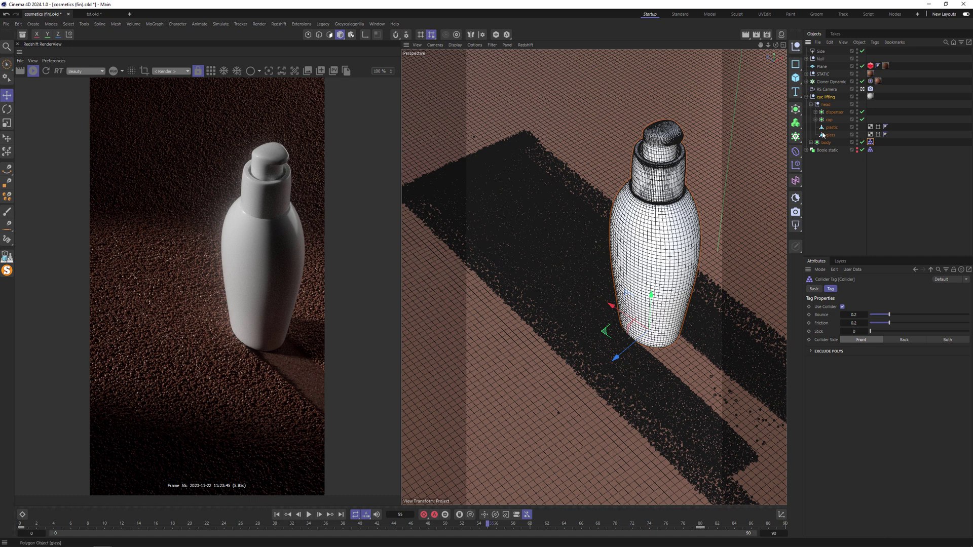
pyautogui.click(807, 97)
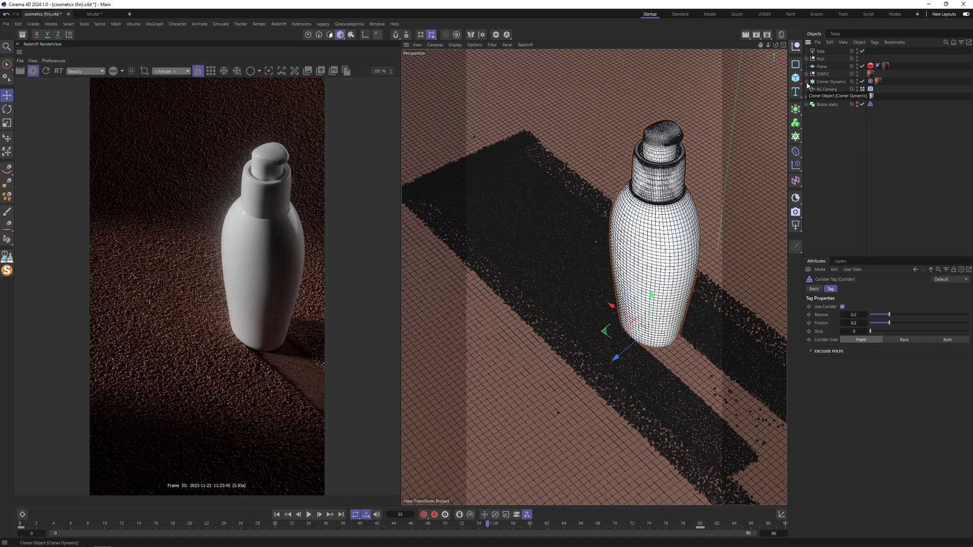
pyautogui.click(821, 83)
pyautogui.click(856, 74)
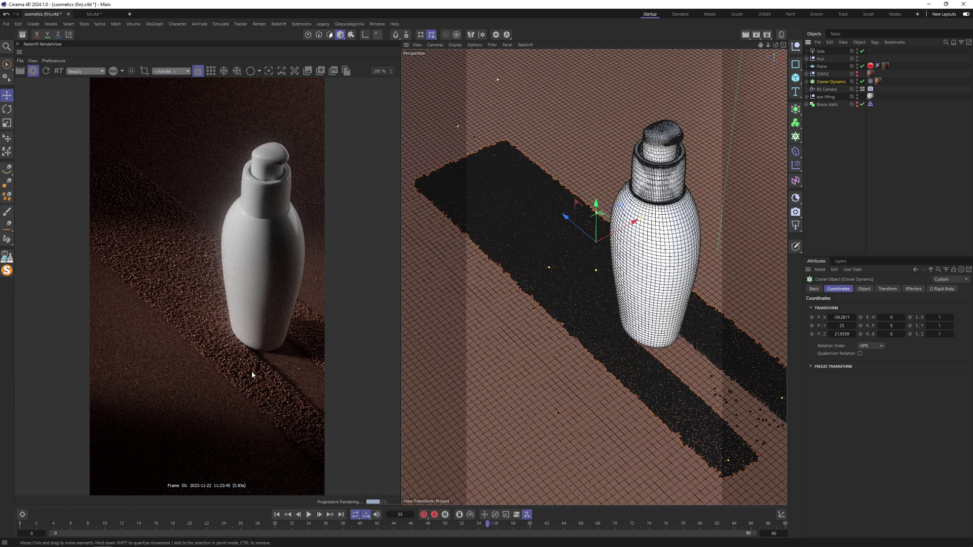
pyautogui.click(821, 66)
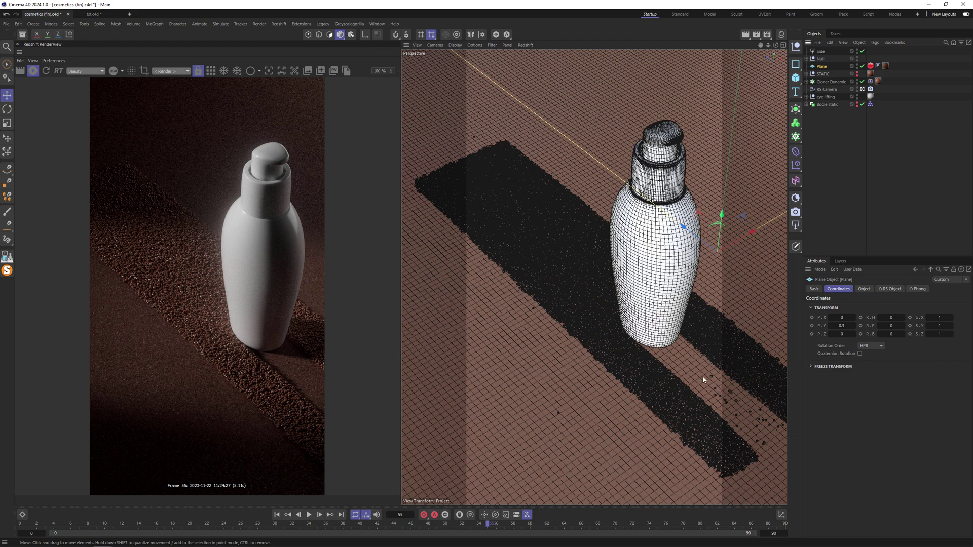
# Step: Review the Simulation project settings, replay from frame 8, and show STATIC in the viewport
pyautogui.hotkey('ctrl', 'd')
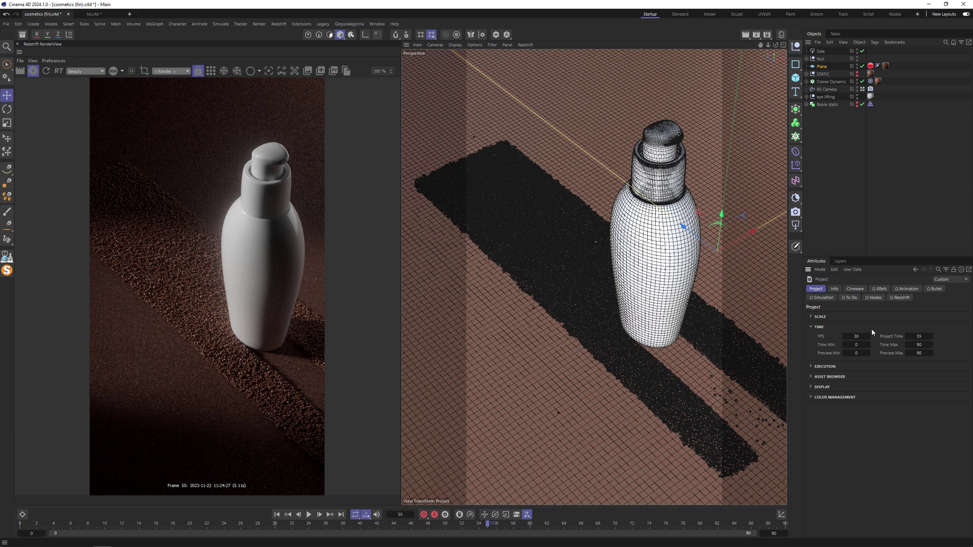
pyautogui.click(822, 298)
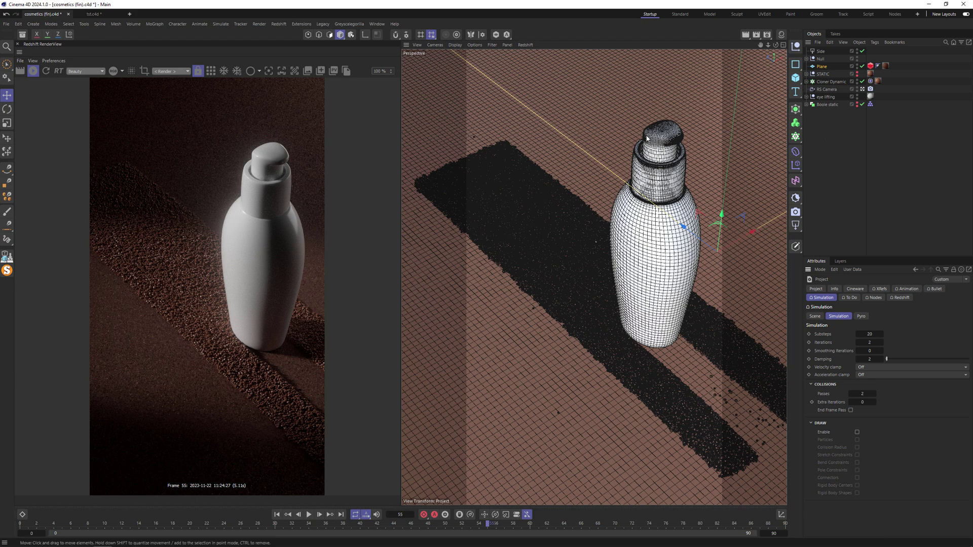
pyautogui.click(88, 525)
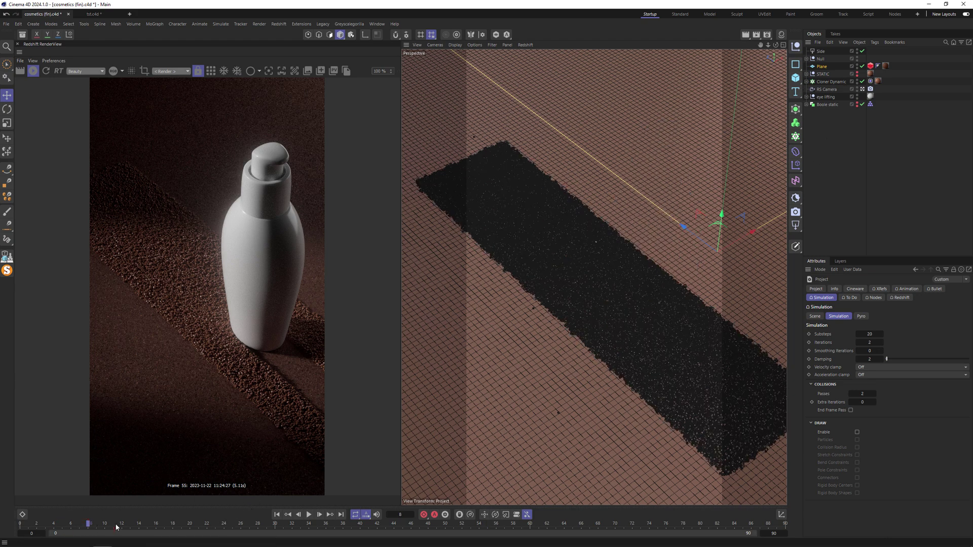
pyautogui.click(308, 515)
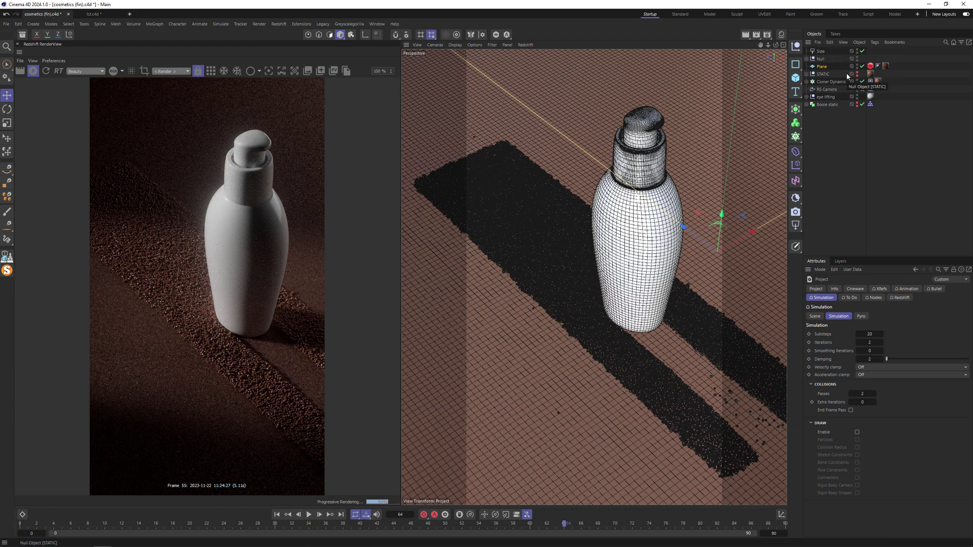
pyautogui.click(857, 72)
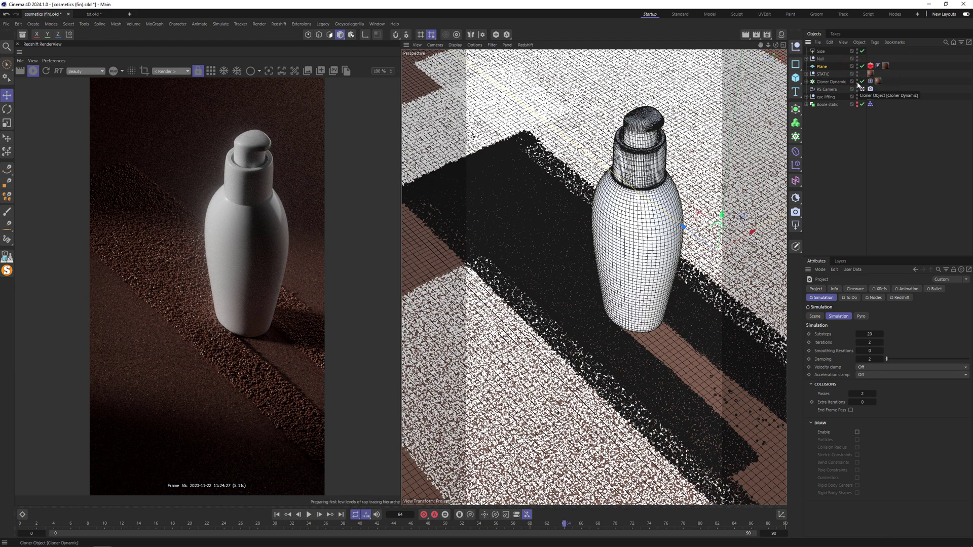
# Step: Toggle Cloner Dynamic's visibility off and on, rewind to frame 0, then scrub to frame 56
pyautogui.click(857, 81)
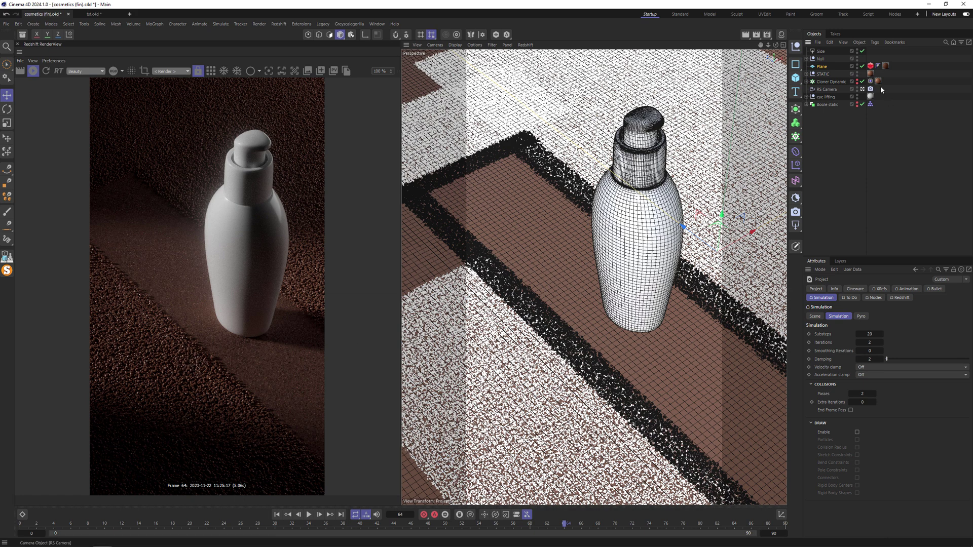
pyautogui.click(857, 83)
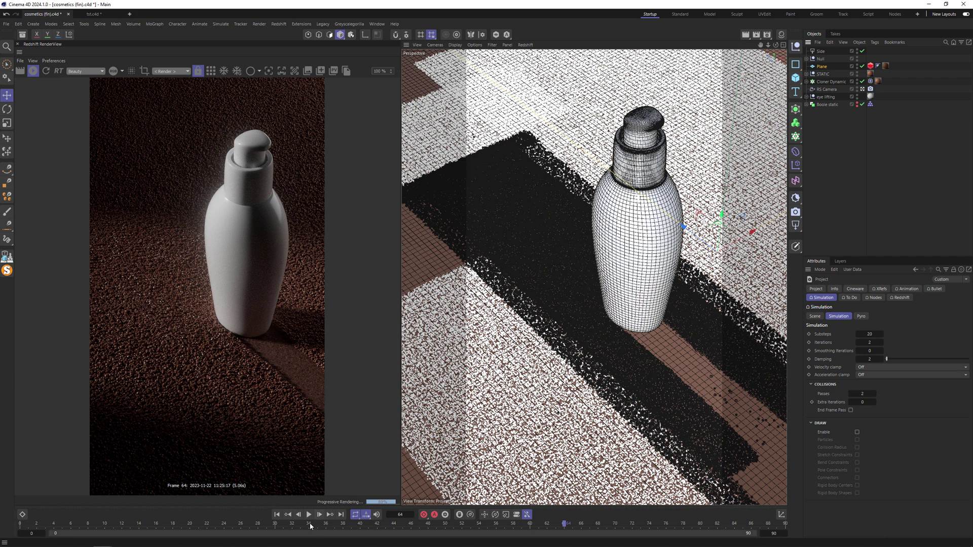
pyautogui.click(190, 524)
pyautogui.moveTo(51, 523); pyautogui.dragTo(20, 523)
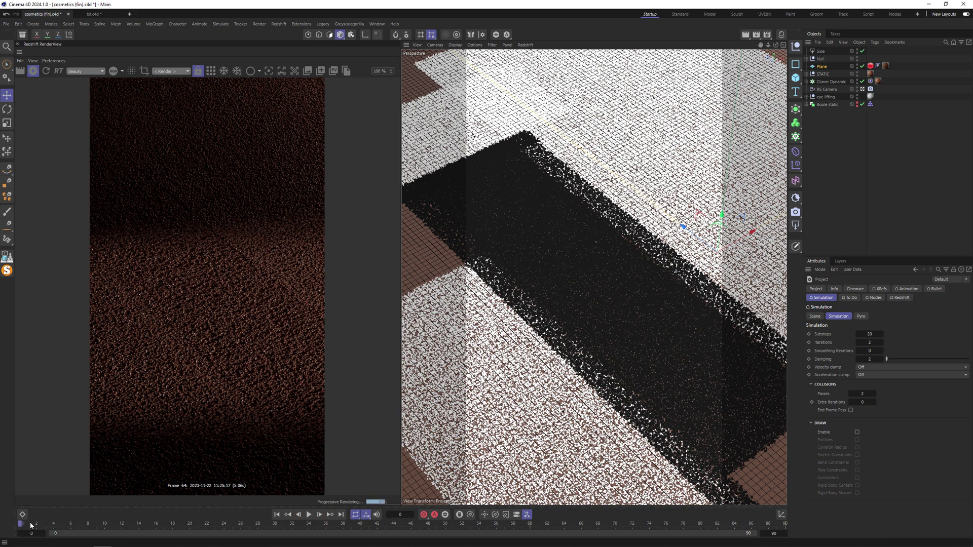
pyautogui.click(181, 524)
pyautogui.moveTo(220, 526); pyautogui.dragTo(496, 524)
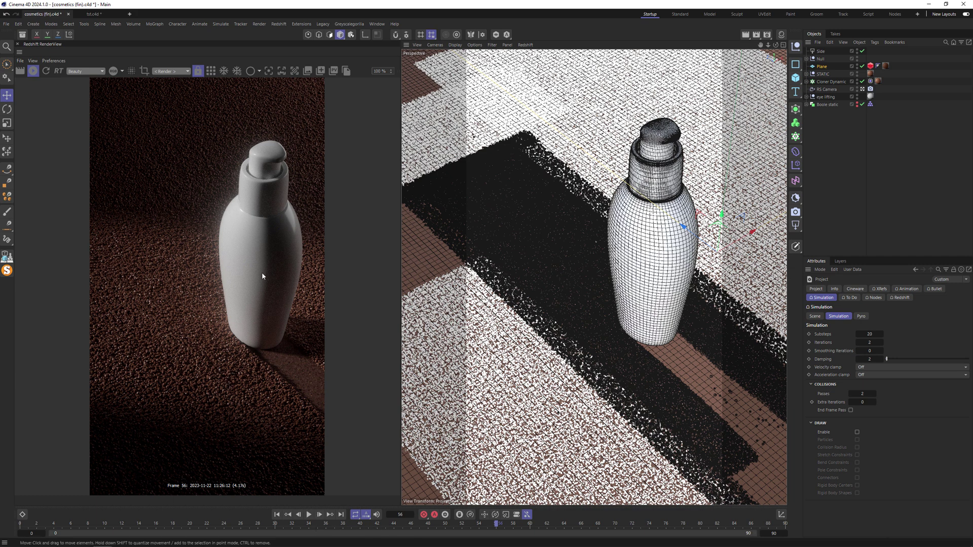
# Step: In RenderView's Post Effects, enable LUT, browse its files, and toggle Bloom off and on
pyautogui.click(397, 71)
pyautogui.click(60, 84)
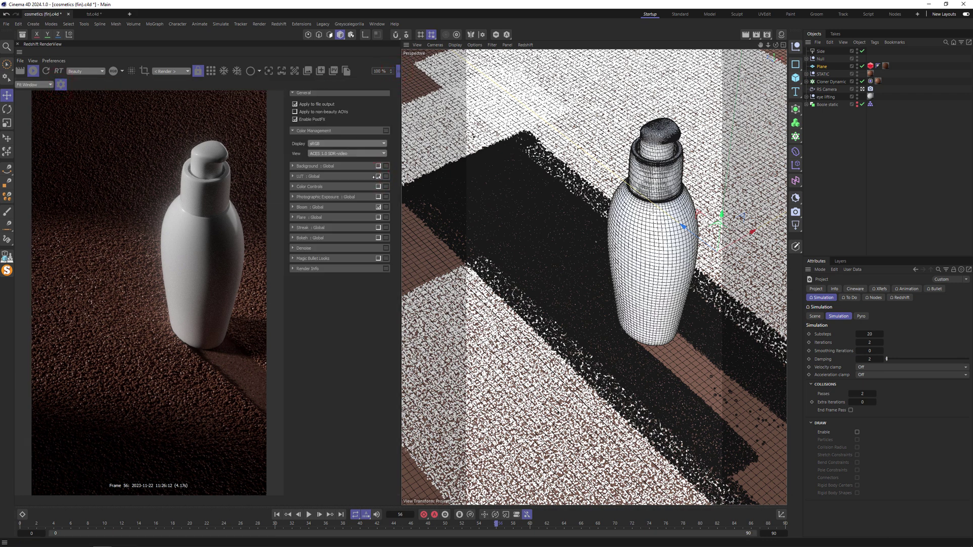
pyautogui.click(377, 176)
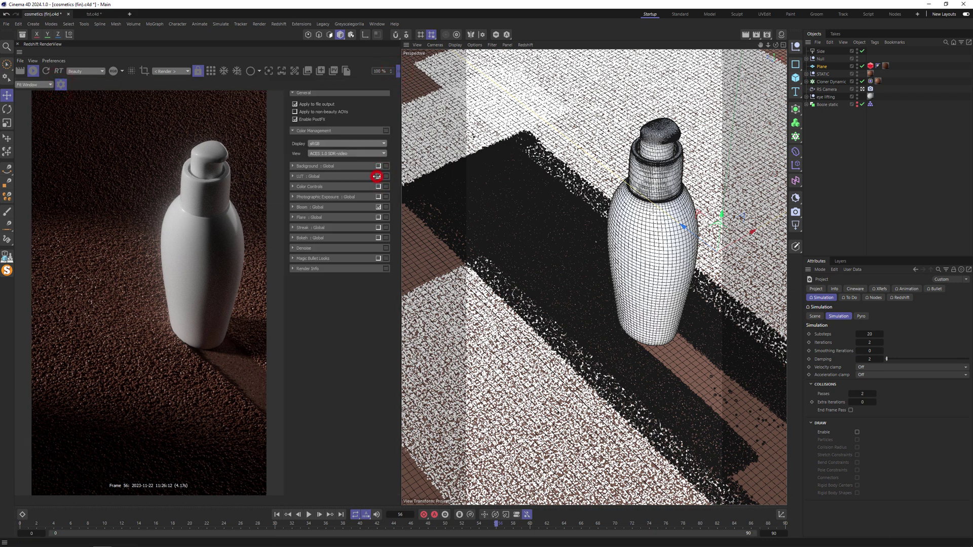
pyautogui.click(292, 177)
pyautogui.click(378, 177)
pyautogui.click(385, 199)
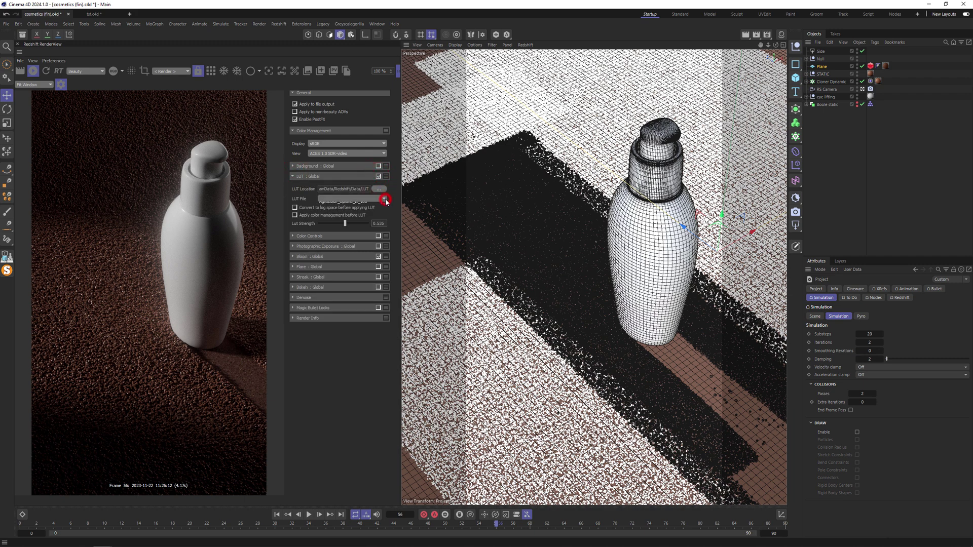
pyautogui.click(392, 196)
pyautogui.click(293, 176)
pyautogui.click(378, 207)
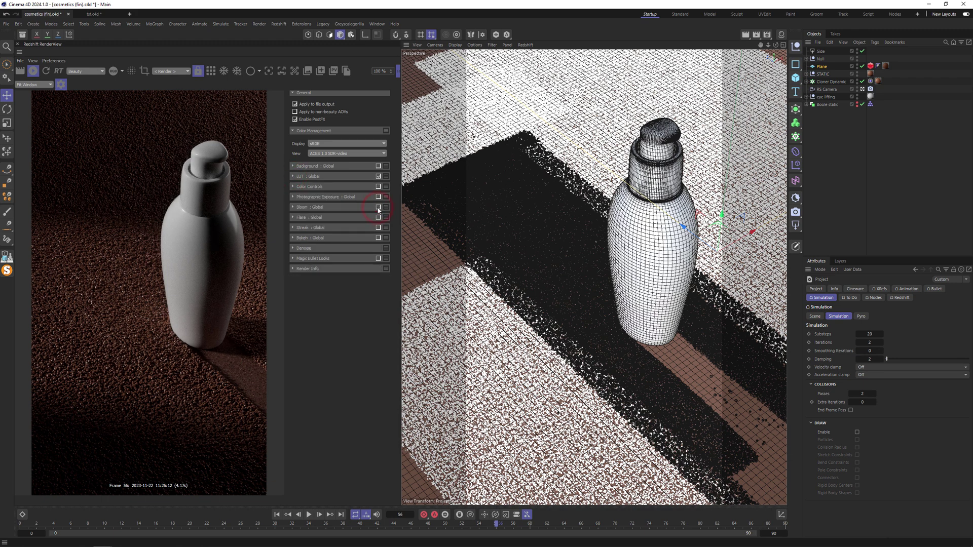
pyautogui.click(378, 207)
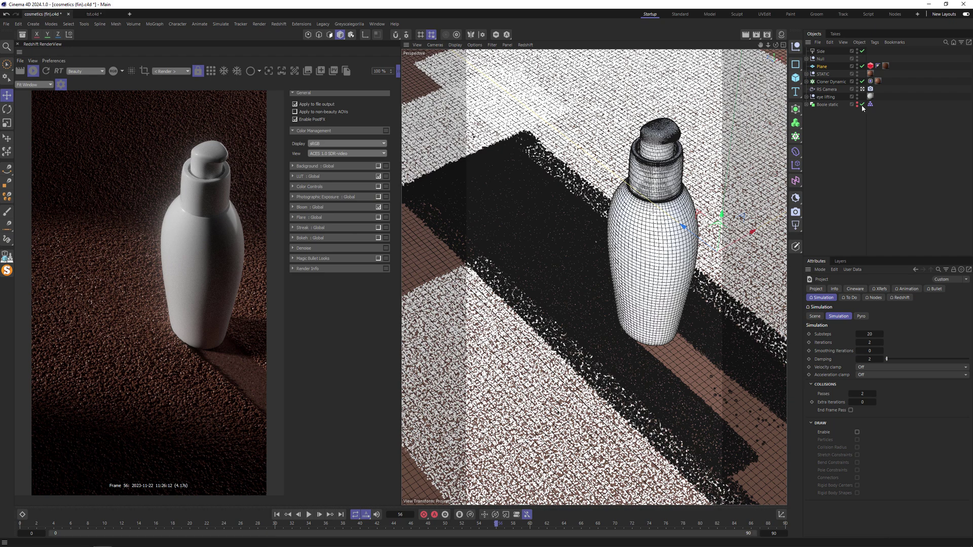
# Step: Switch both the viewport and the RenderView to the RS Camera
pyautogui.click(862, 89)
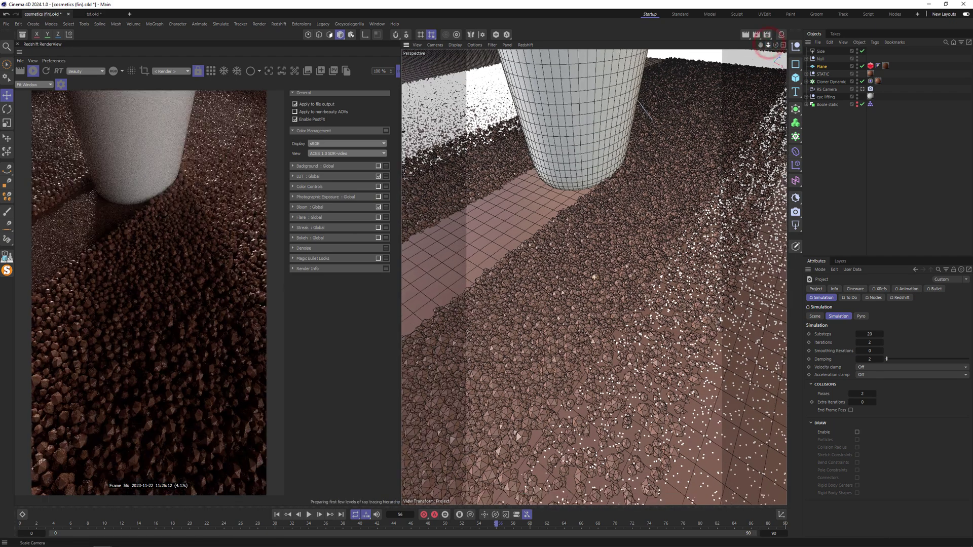
pyautogui.scroll(-3, 594, 277)
pyautogui.scroll(-5, 594, 278)
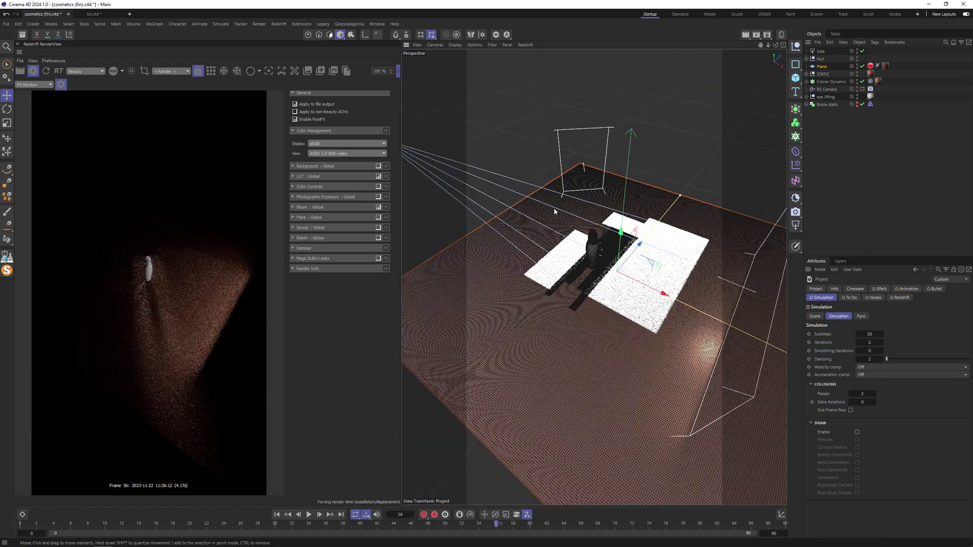
pyautogui.click(171, 71)
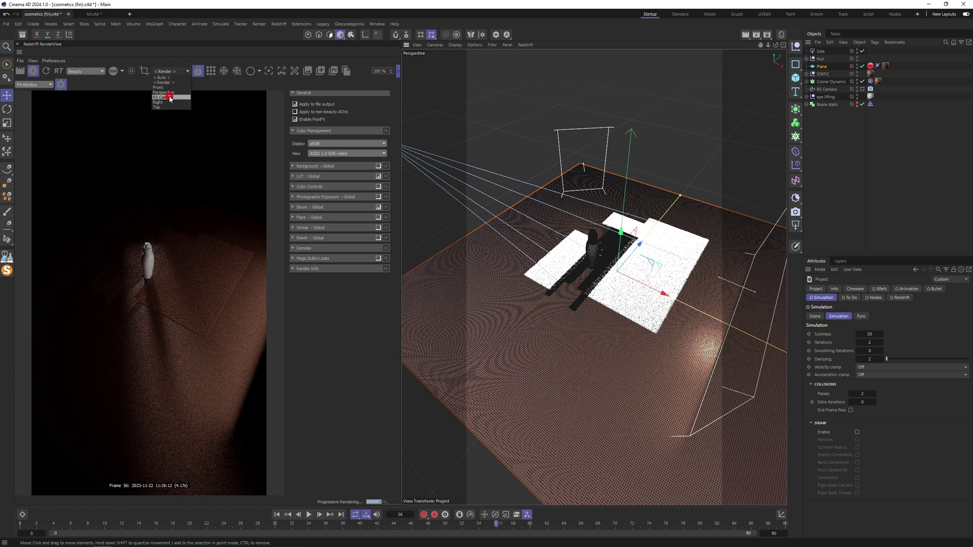
pyautogui.click(169, 97)
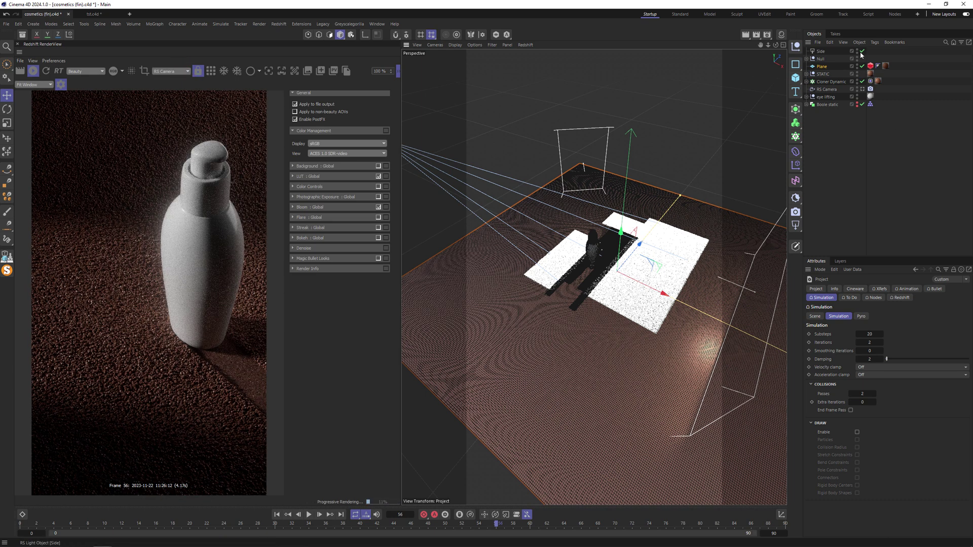
# Step: Turn off the Side and Spot lights to compare, re-enable Spot, and review its settings
pyautogui.click(862, 51)
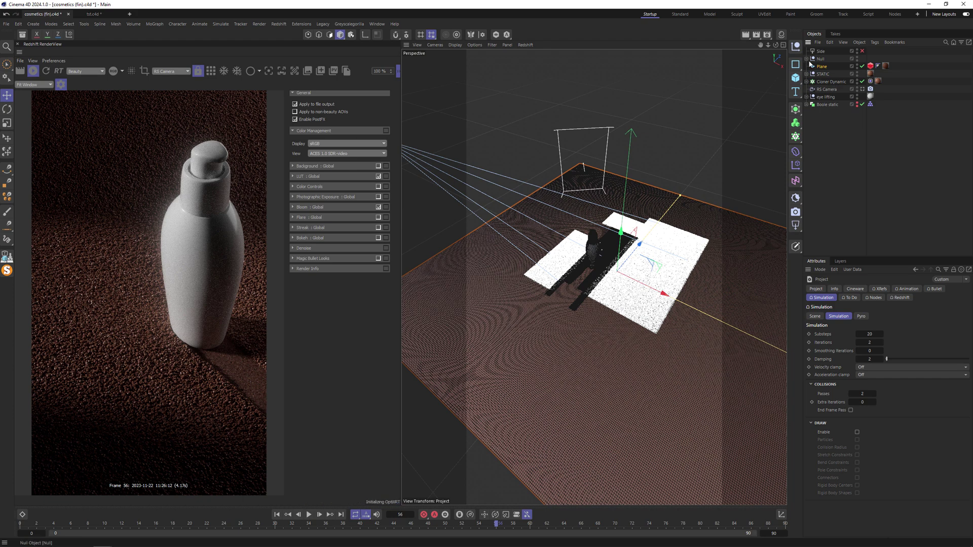
pyautogui.click(807, 60)
pyautogui.click(862, 66)
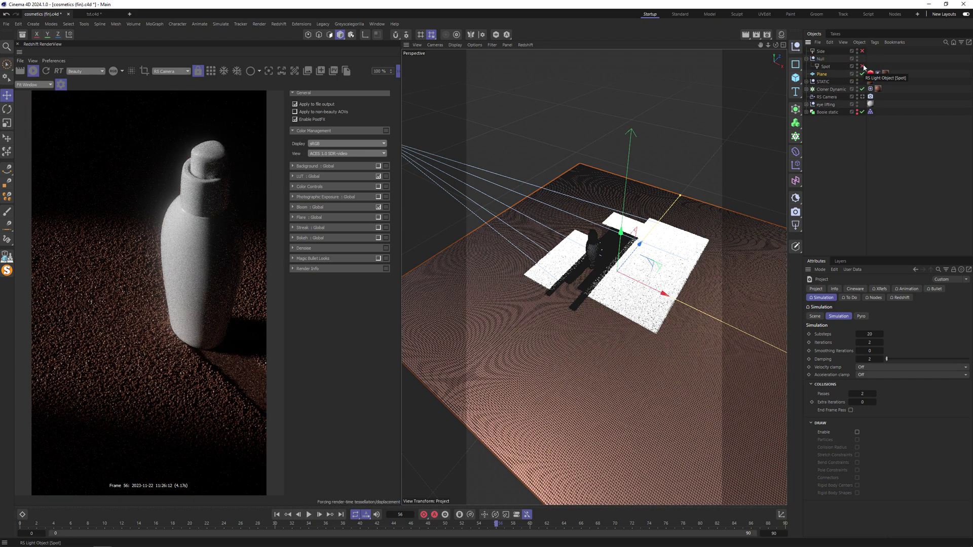
pyautogui.click(862, 66)
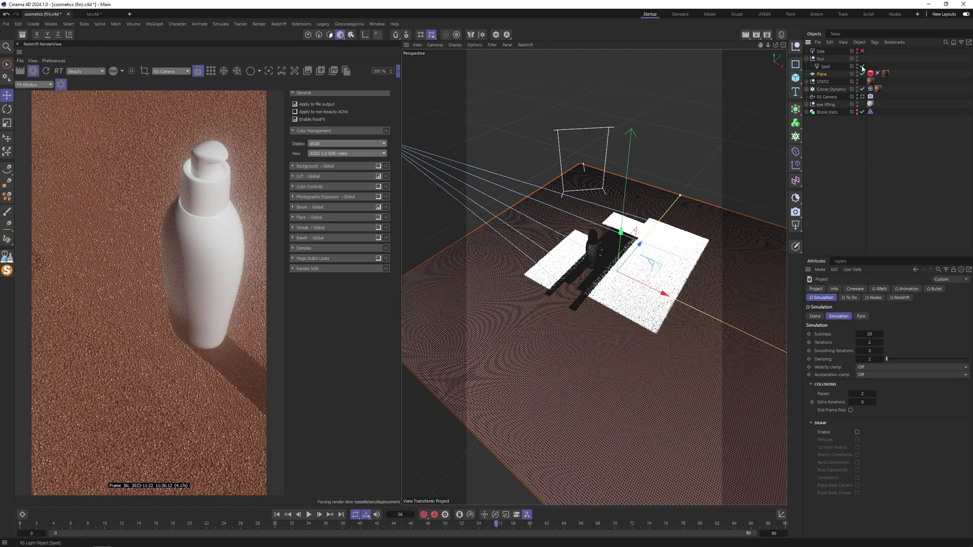
pyautogui.click(825, 66)
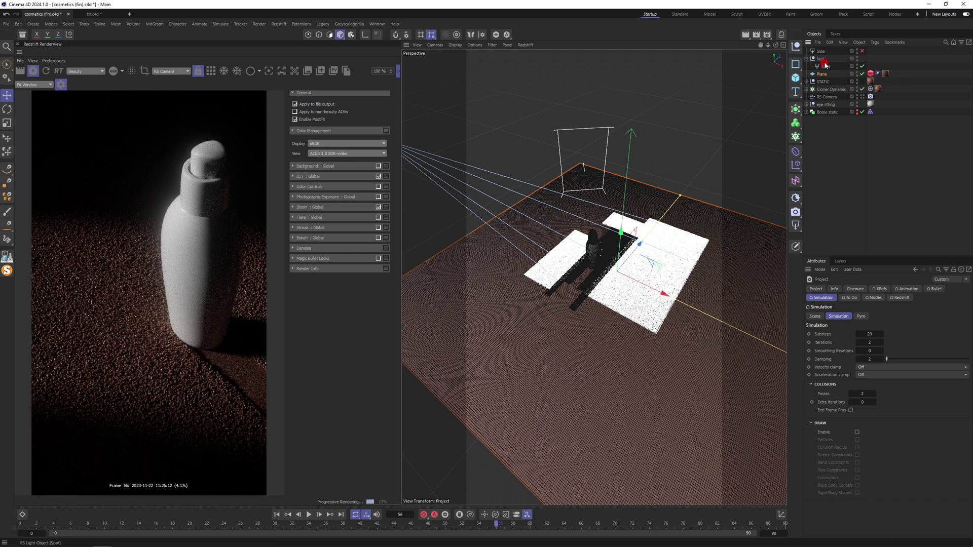
pyautogui.click(864, 289)
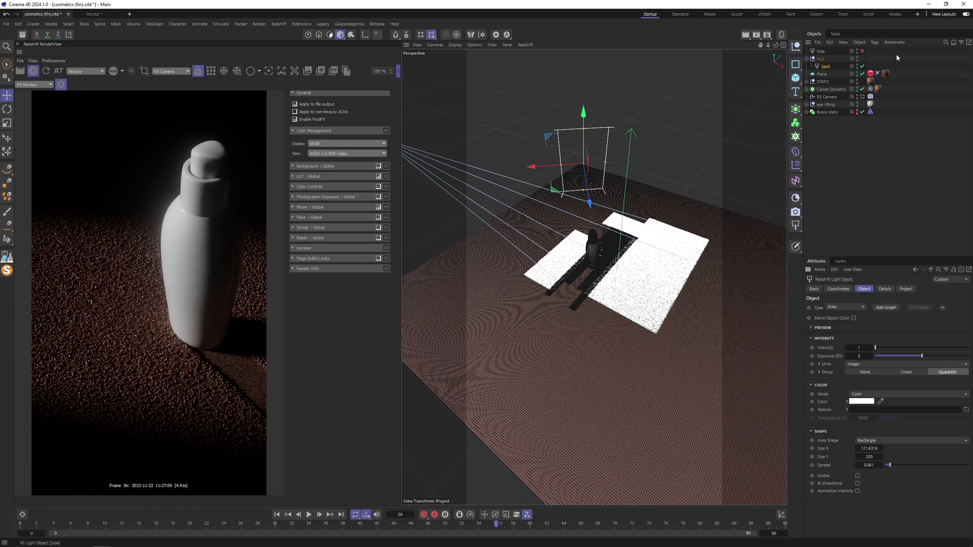
# Step: Turn the Side light back on, view through the RS Camera, and open the Material Manager
pyautogui.click(863, 52)
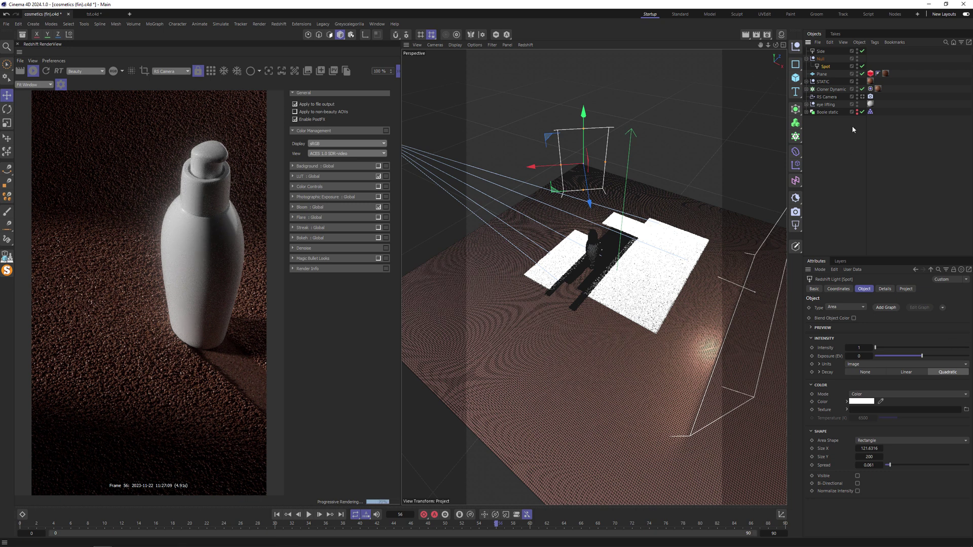
pyautogui.click(821, 51)
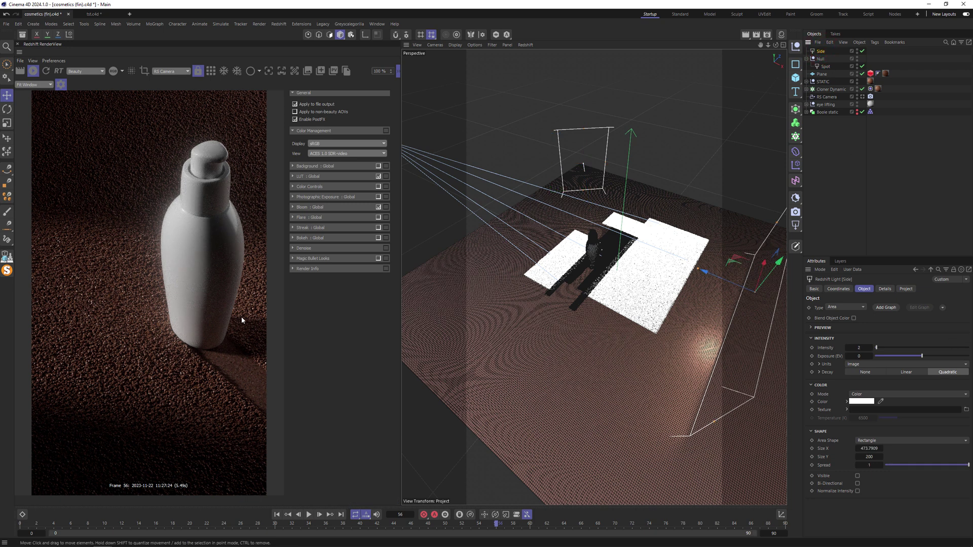
pyautogui.click(870, 96)
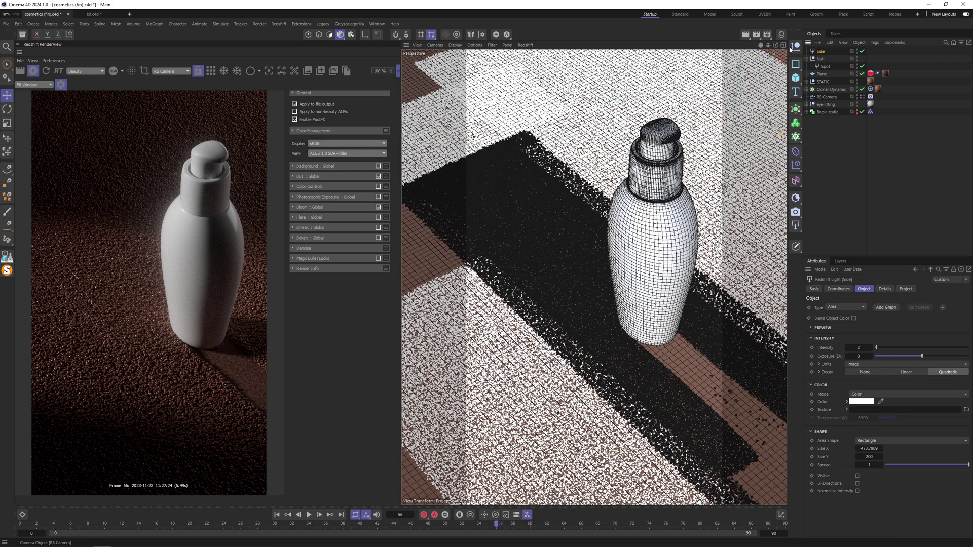
pyautogui.click(782, 35)
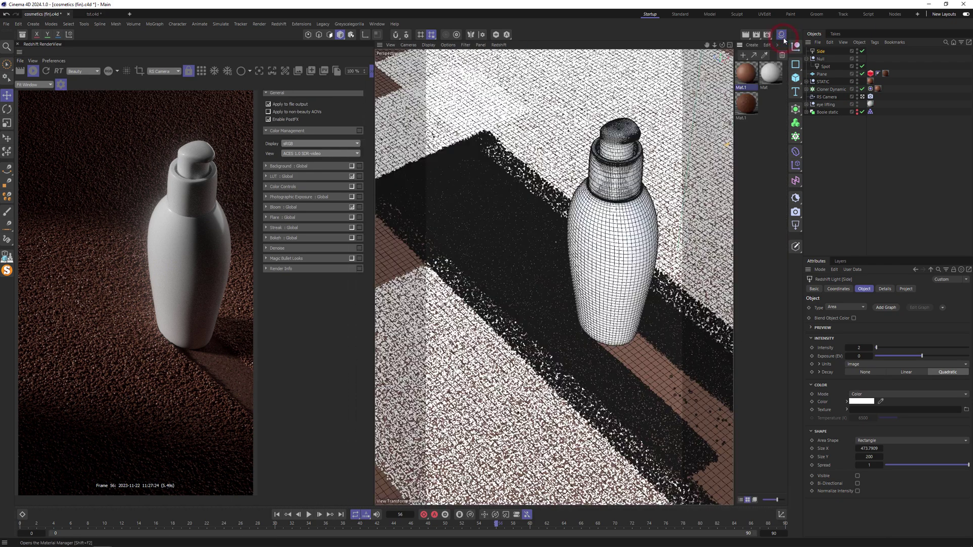
# Step: Open Mat.1 in the Node Editor, arrange its window, and check which objects use it
pyautogui.click(743, 73)
pyautogui.doubleClick(744, 72)
pyautogui.moveTo(676, 66); pyautogui.dragTo(507, 95)
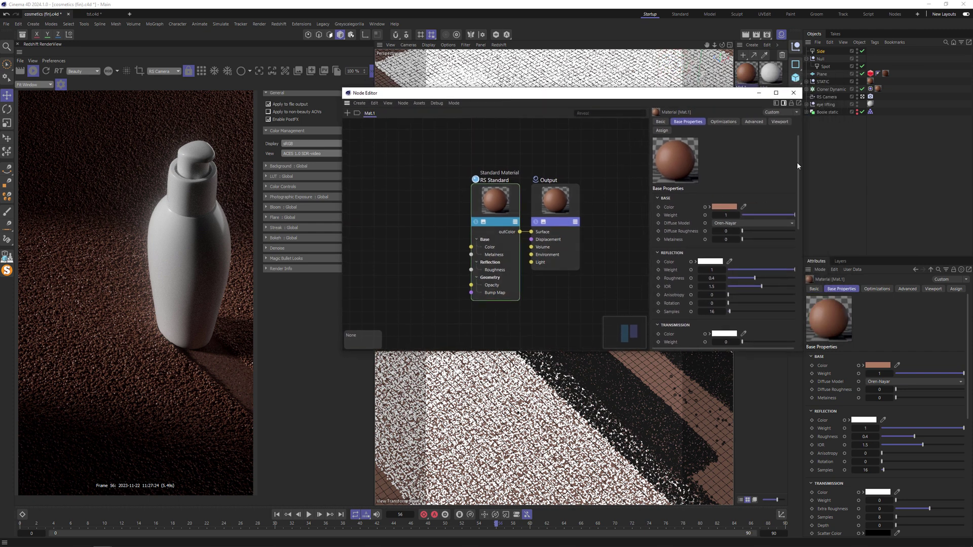
pyautogui.moveTo(798, 163); pyautogui.dragTo(633, 202)
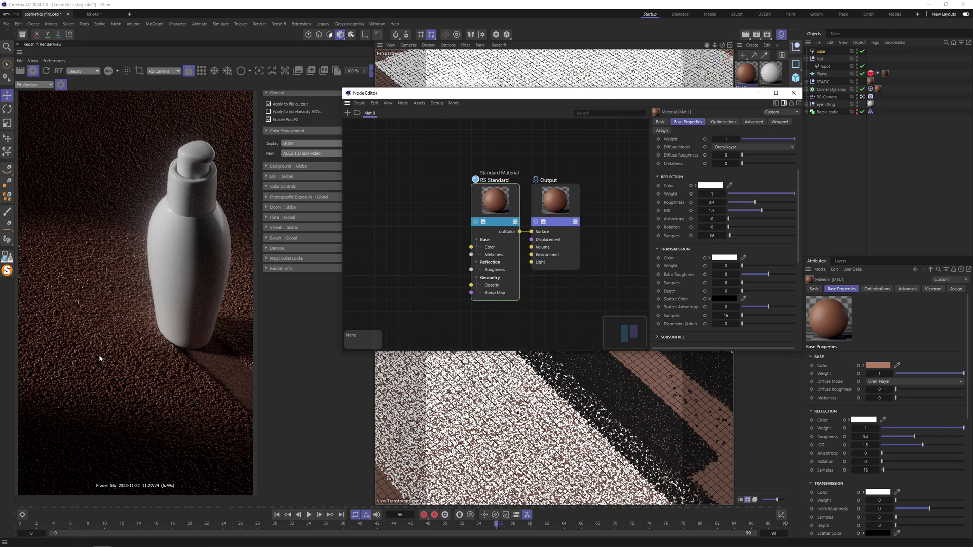
pyautogui.click(957, 288)
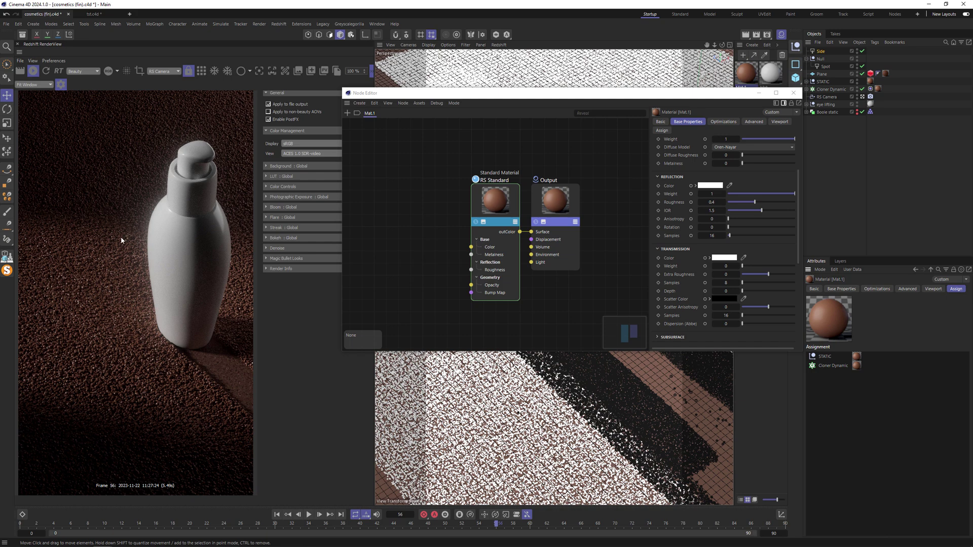
pyautogui.moveTo(717, 95); pyautogui.dragTo(705, 185)
# Step: Review the Subsurface settings of Mat's RS Standard shader, then load Mat.1's graph
pyautogui.click(771, 76)
pyautogui.click(471, 290)
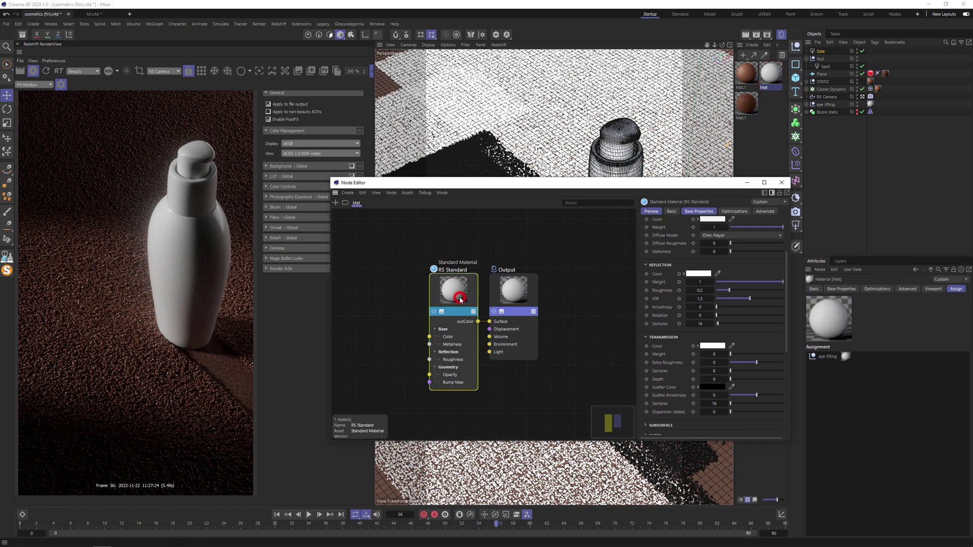
pyautogui.scroll(-5, 781, 344)
pyautogui.scroll(-1, 781, 357)
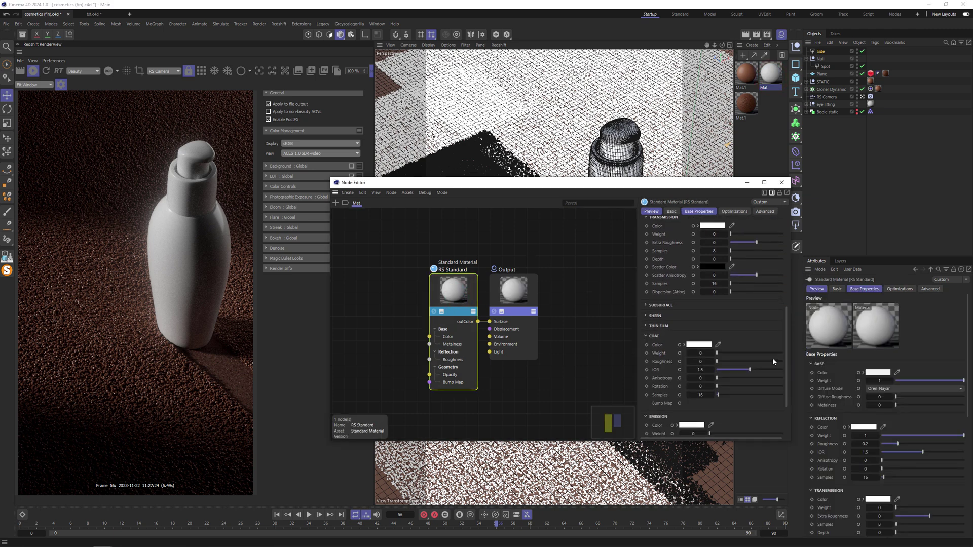
pyautogui.click(662, 306)
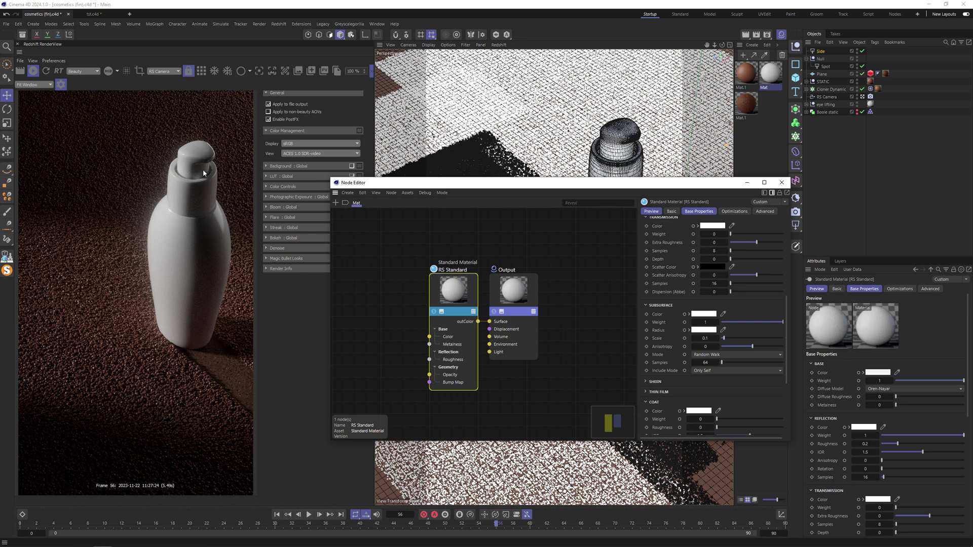
pyautogui.click(746, 104)
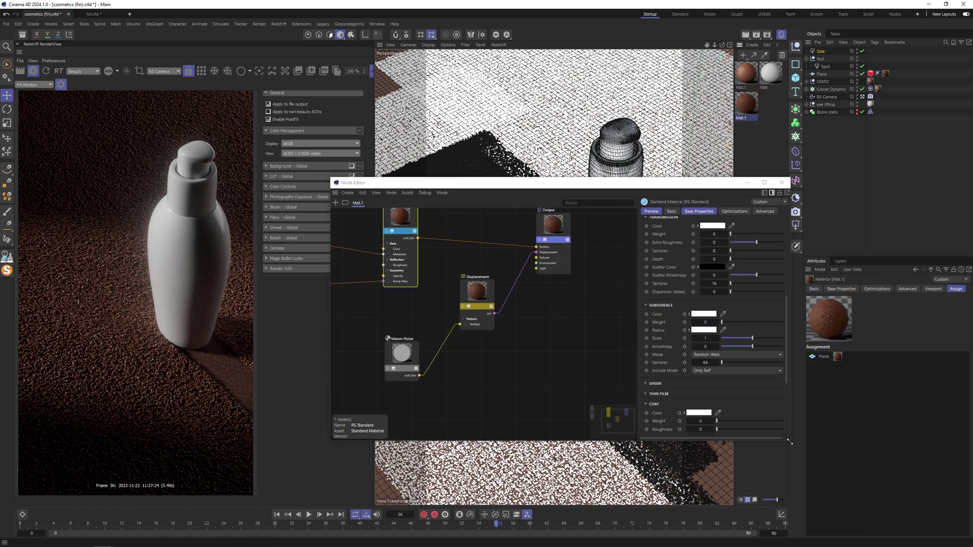
# Step: Enlarge the Mat.1 node graph, frame all nodes, and view the Plane's displacement settings
pyautogui.moveTo(789, 441); pyautogui.dragTo(903, 469)
pyautogui.press('h')
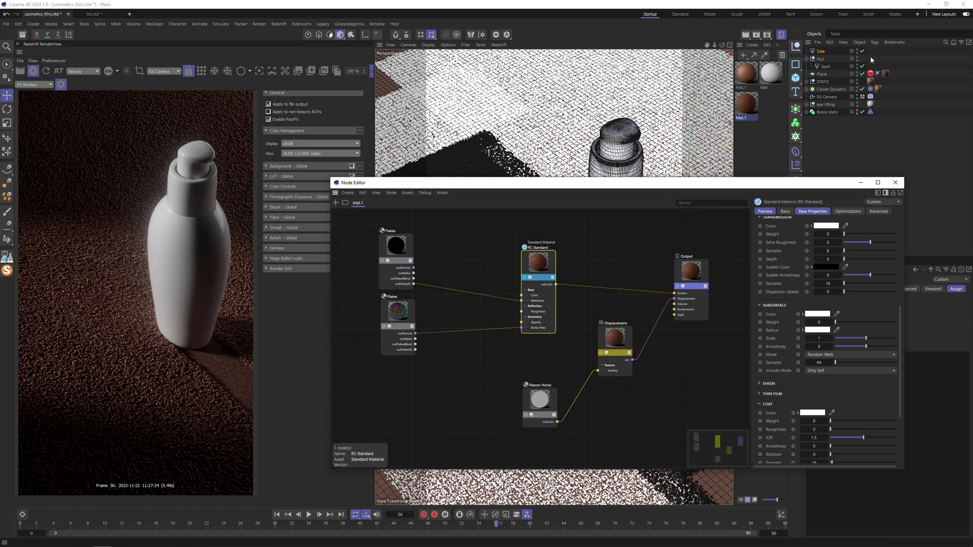
pyautogui.click(871, 73)
pyautogui.moveTo(608, 183); pyautogui.dragTo(558, 148)
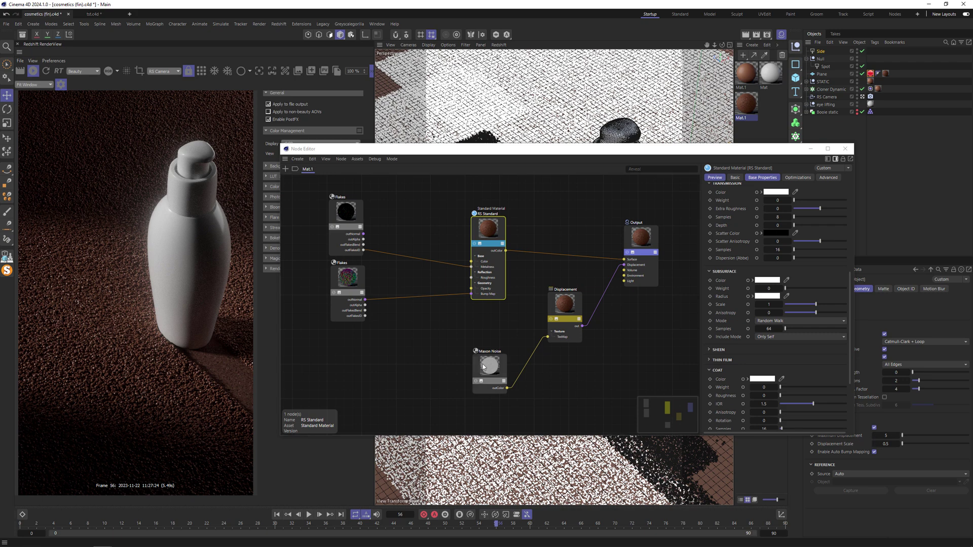
# Step: Preview only the Maxon Noise node, hide STATIC, and refresh the RenderView
pyautogui.click(475, 382)
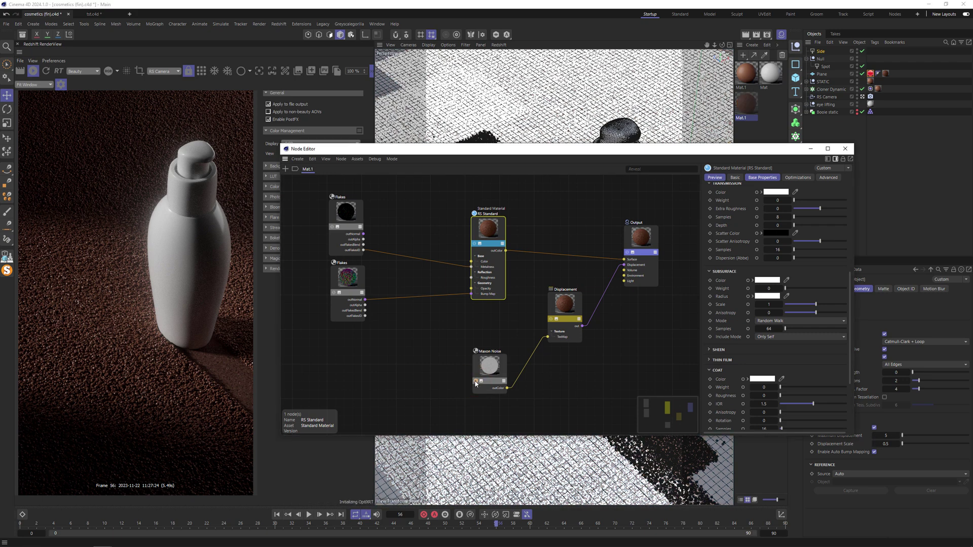
pyautogui.click(857, 81)
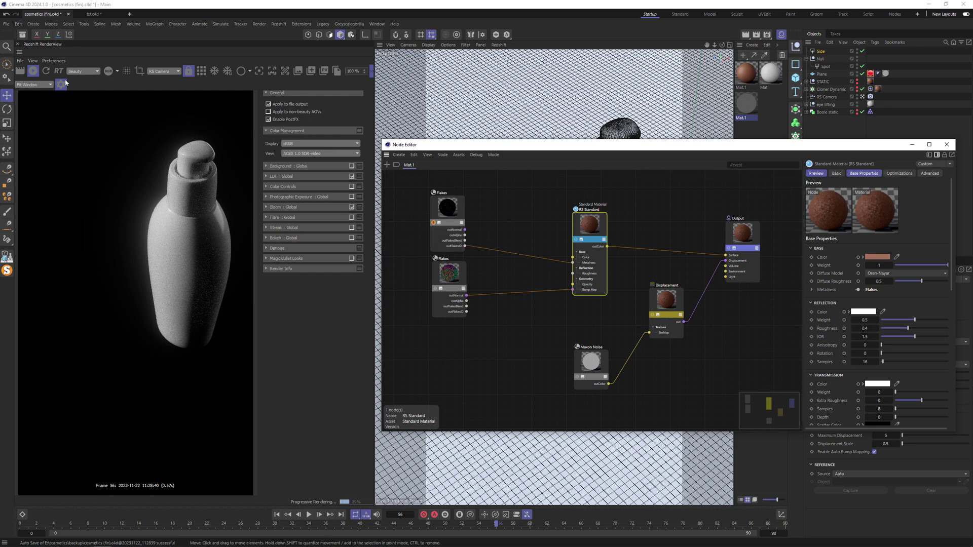
pyautogui.click(45, 72)
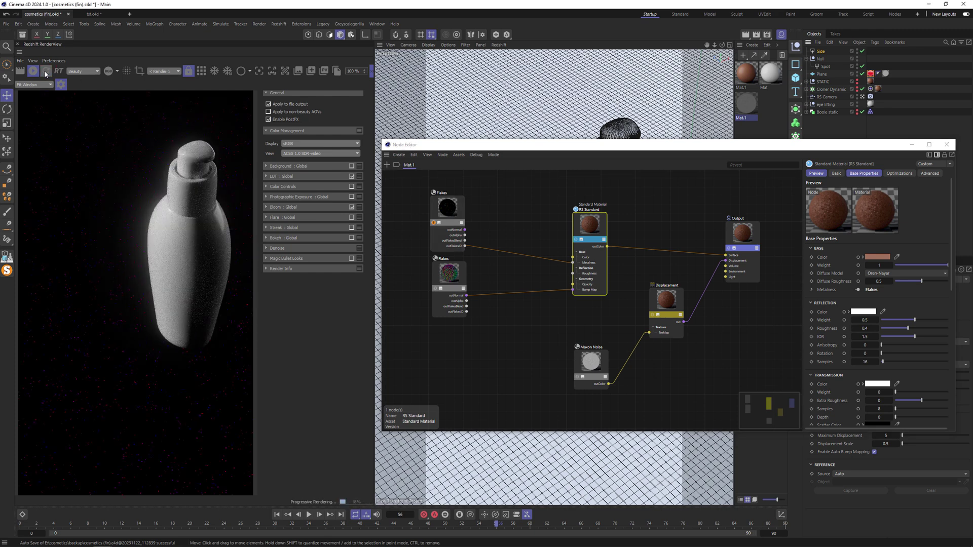
pyautogui.click(578, 377)
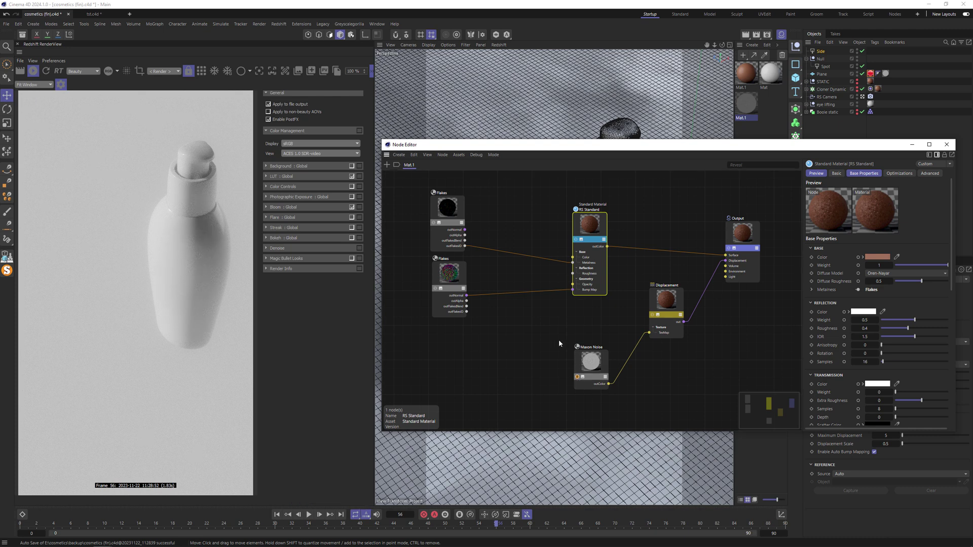
# Step: Select Maxon Noise, reveal its Input scale settings, and restart the render
pyautogui.click(590, 361)
pyautogui.click(820, 382)
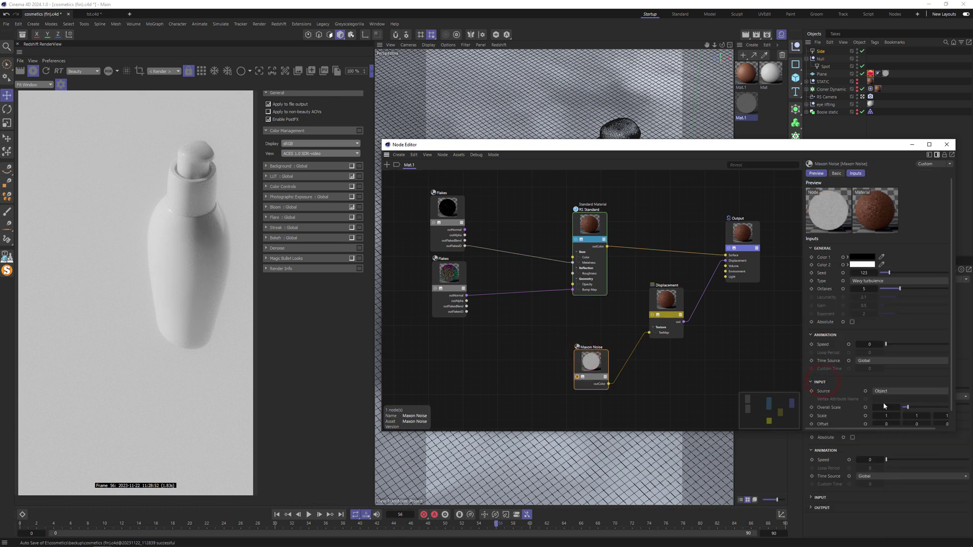
pyautogui.click(45, 71)
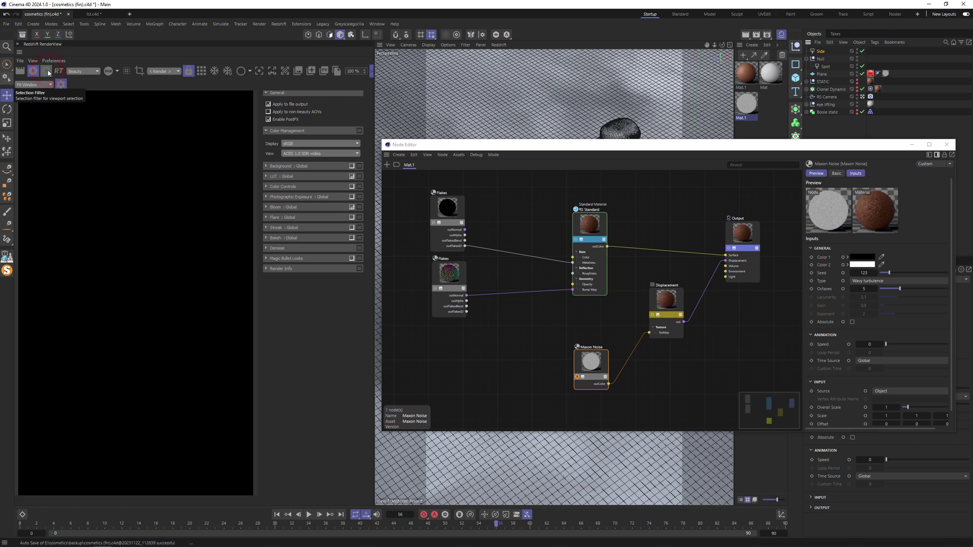
# Step: Try a Maxon Noise Overall Scale of 10, revert to 1, and preview the upper Flakes node alone
pyautogui.click(886, 407)
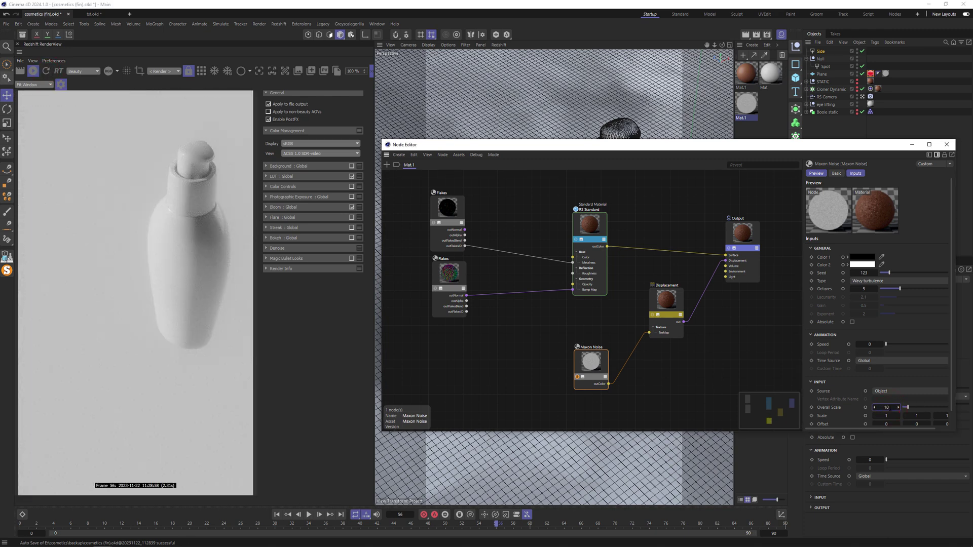
pyautogui.write('10')
pyautogui.press('Return')
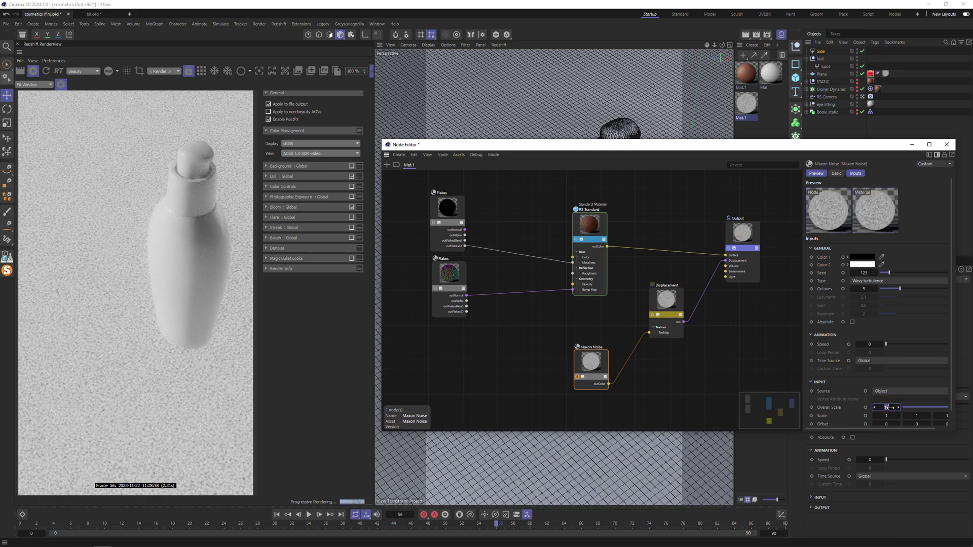
pyautogui.hotkey('ctrl', 'z')
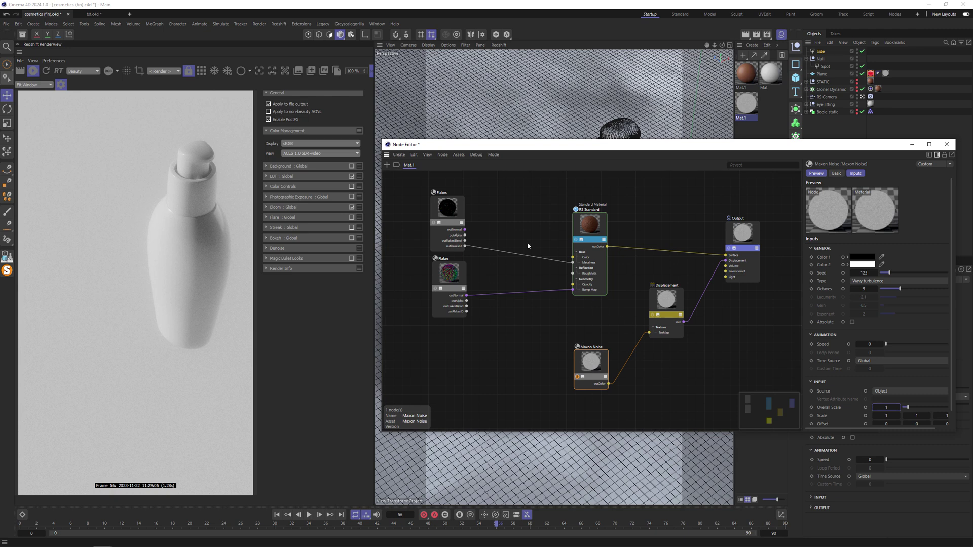
pyautogui.click(434, 223)
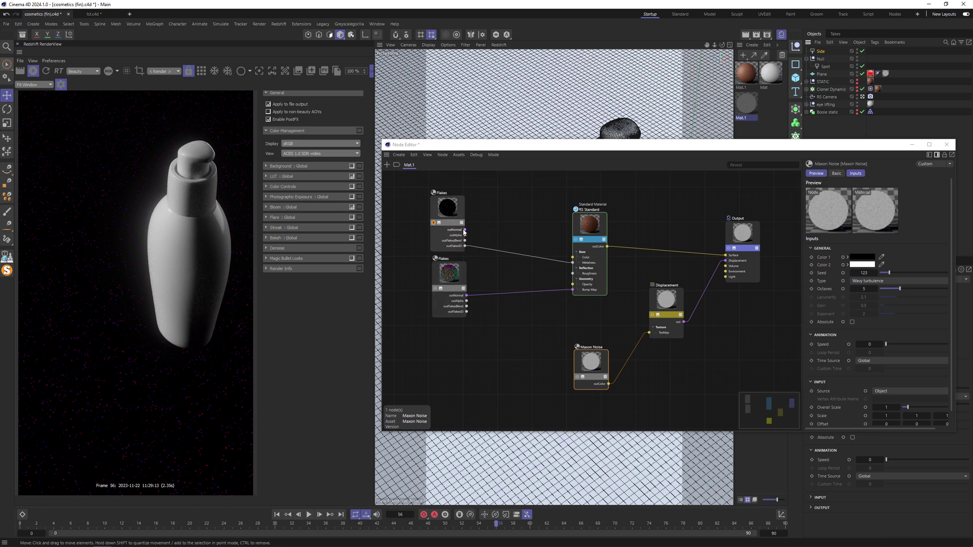
# Step: Stop the upper Flakes preview and wire its outFlakesID into RS Standard Metalness
pyautogui.click(433, 223)
pyautogui.click(462, 246)
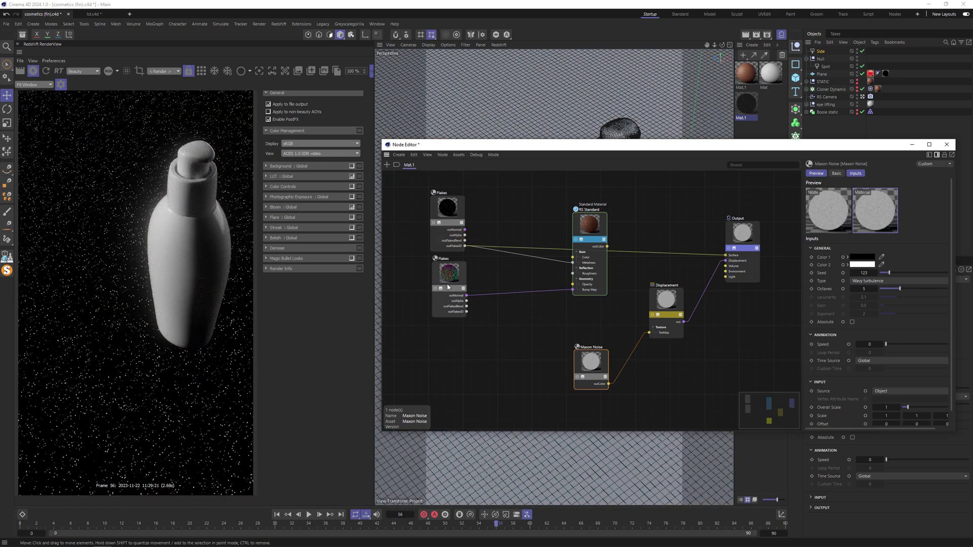
pyautogui.moveTo(562, 264); pyautogui.dragTo(573, 262)
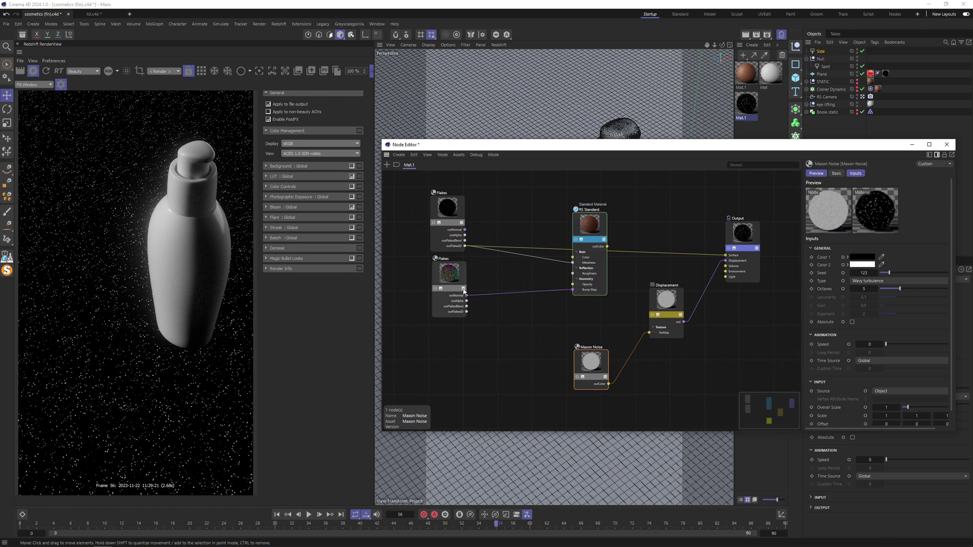
# Step: Inspect both Flakes nodes, reconnect RS Standard to the Output, and end the lower Flakes preview
pyautogui.click(435, 289)
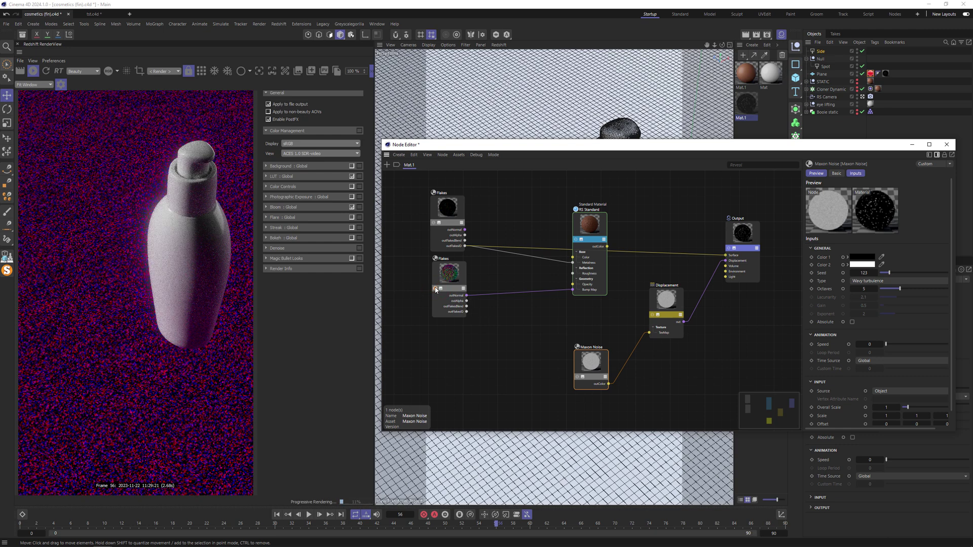
pyautogui.click(448, 280)
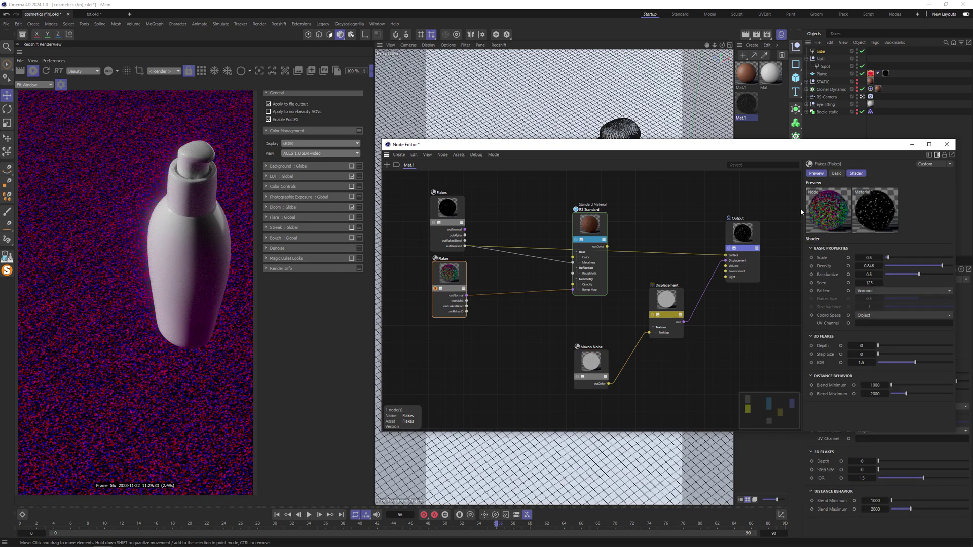
pyautogui.click(452, 213)
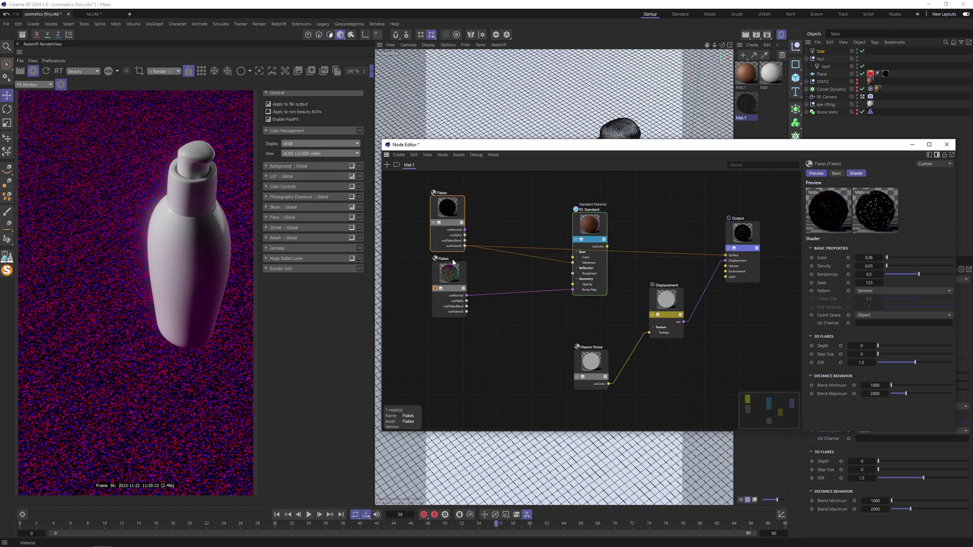
pyautogui.click(454, 274)
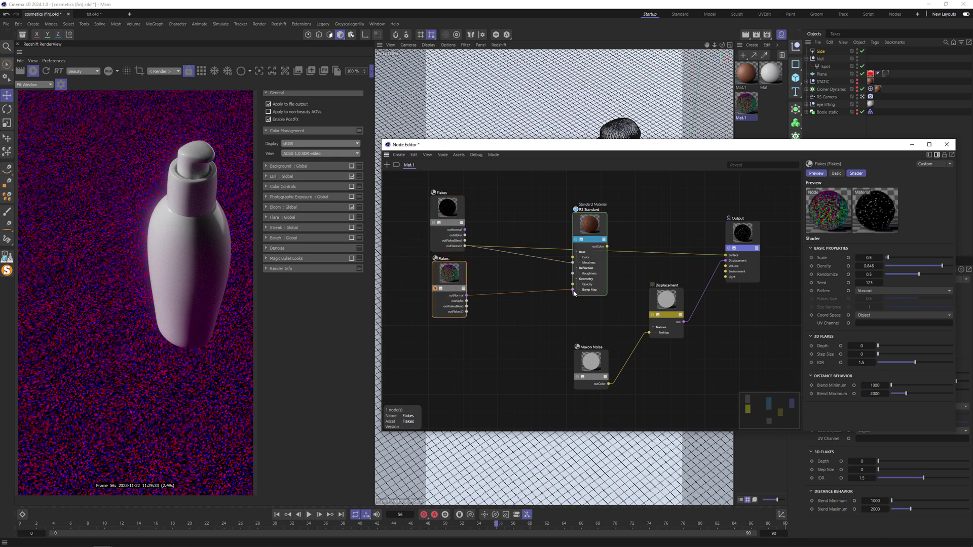
pyautogui.moveTo(606, 247); pyautogui.dragTo(725, 255)
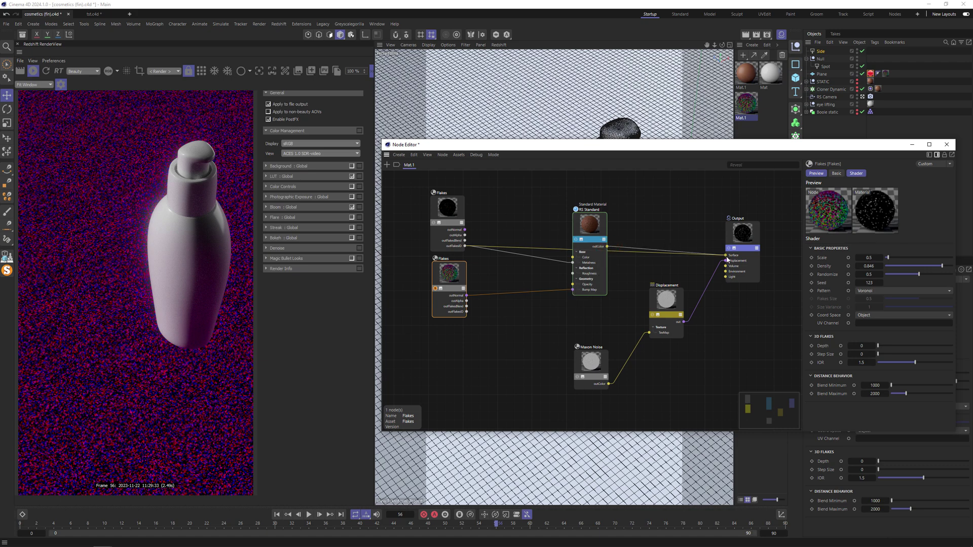
pyautogui.click(433, 285)
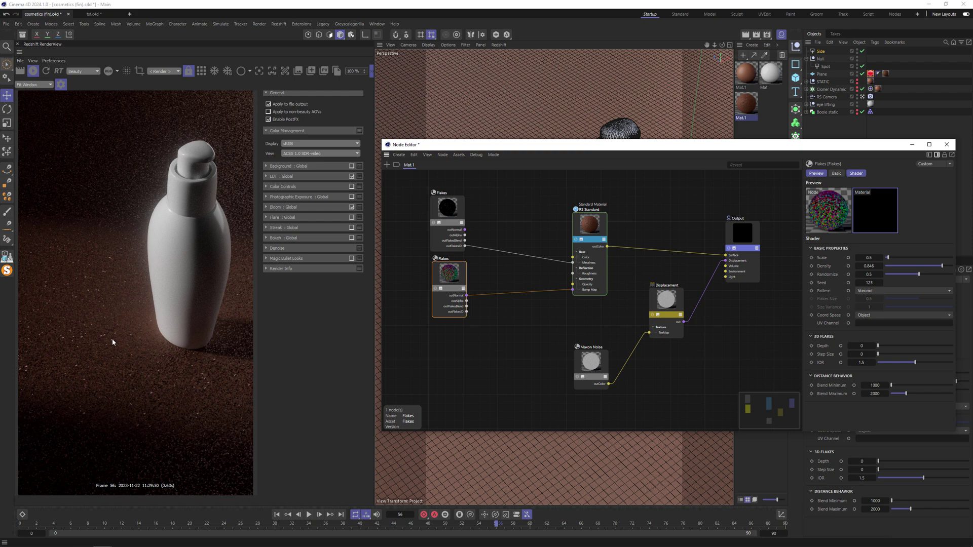
# Step: Rewire the upper Flakes outFlakesID from Metalness to RS Standard Roughness and close the Node Editor
pyautogui.moveTo(572, 262); pyautogui.dragTo(561, 260)
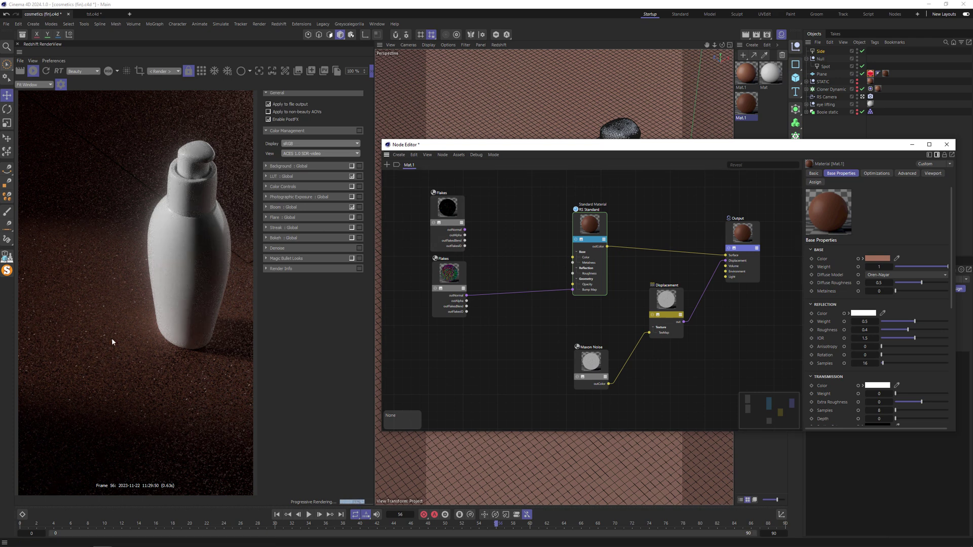
pyautogui.click(451, 289)
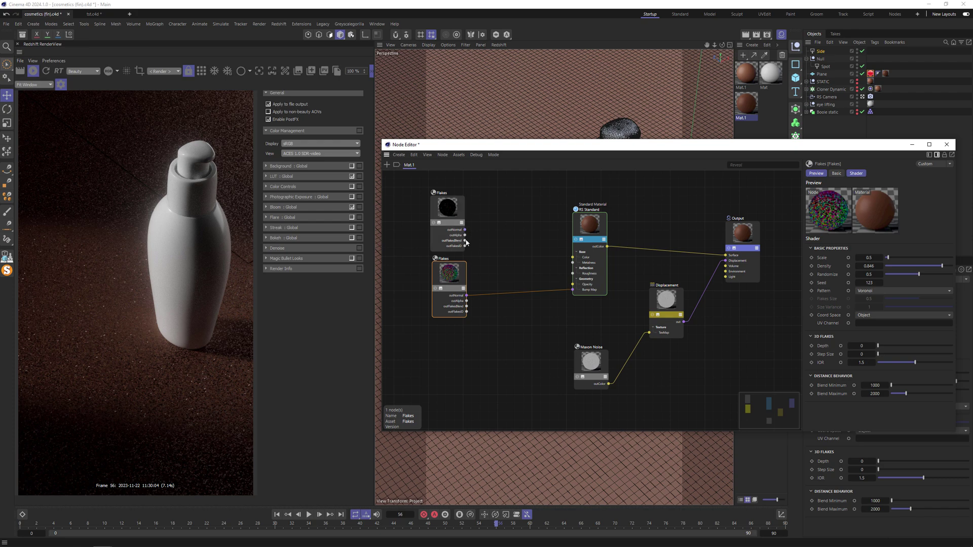
pyautogui.moveTo(465, 246); pyautogui.dragTo(573, 262)
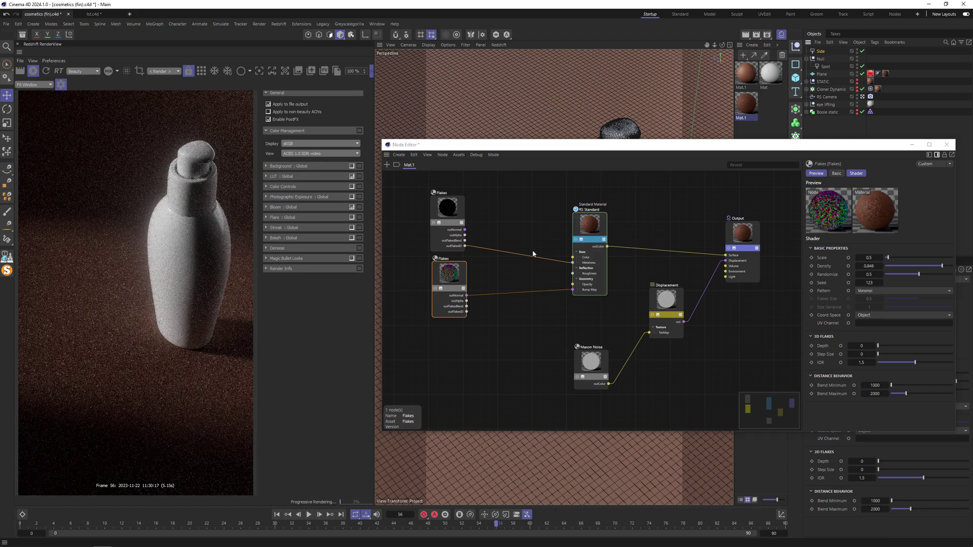
pyautogui.click(946, 145)
# Step: Turn the STATIC object's editor visibility back on to reveal the granules
pyautogui.click(857, 84)
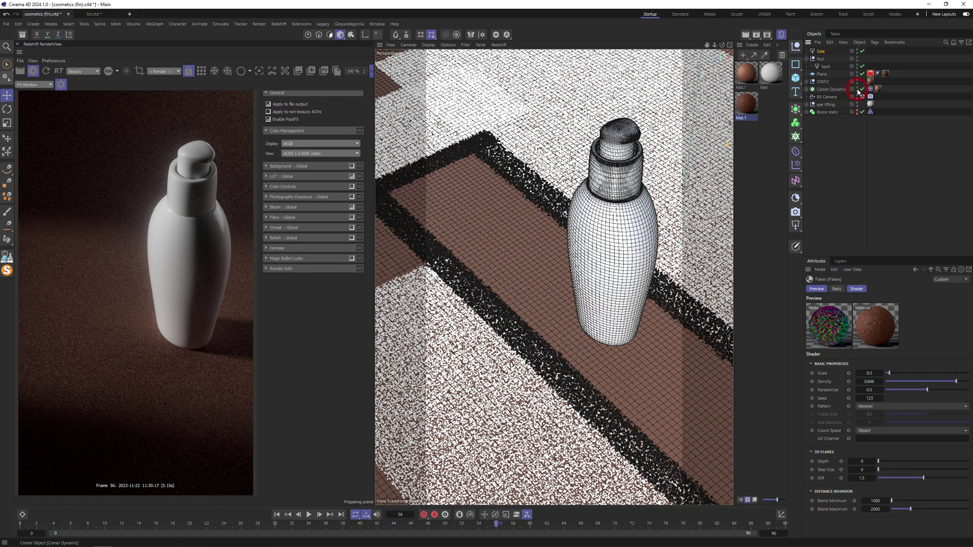